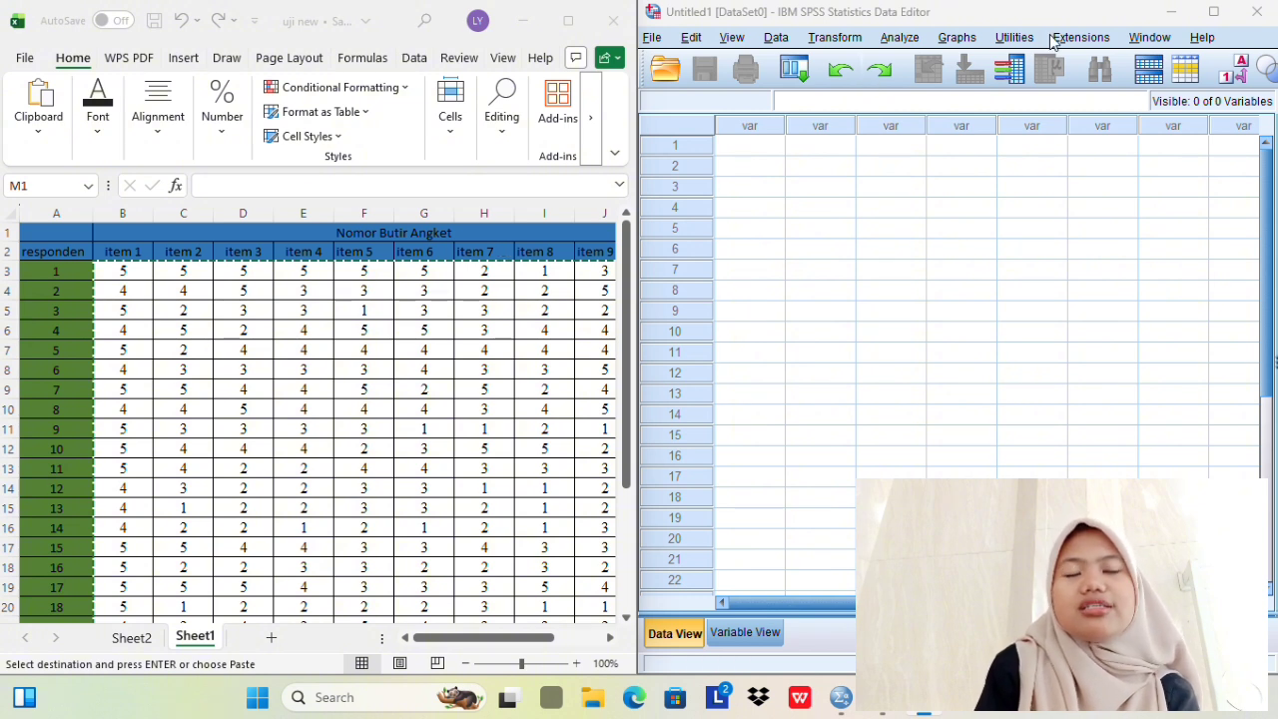
Step: Maximize the data editor and paste the copied questionnaire scores starting at the first cell of row 1
{"action": "left_click", "coordinate": [1215, 10]}
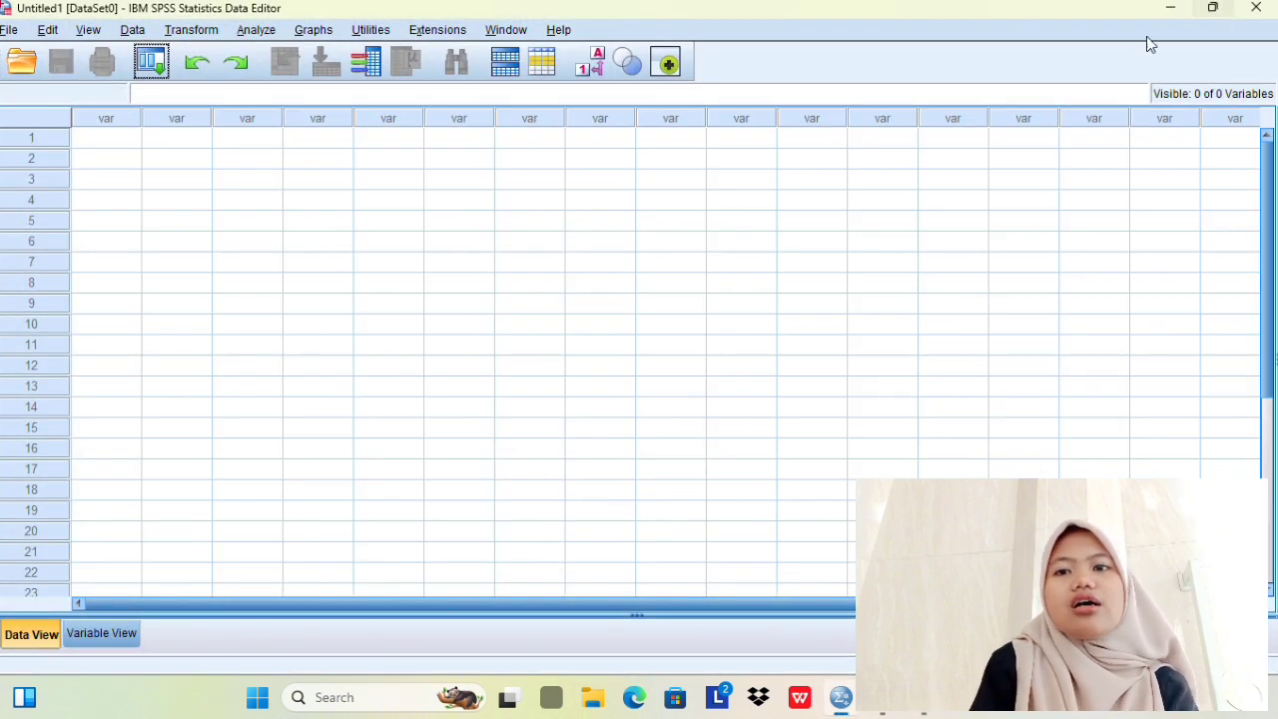
{"action": "left_click", "coordinate": [111, 140]}
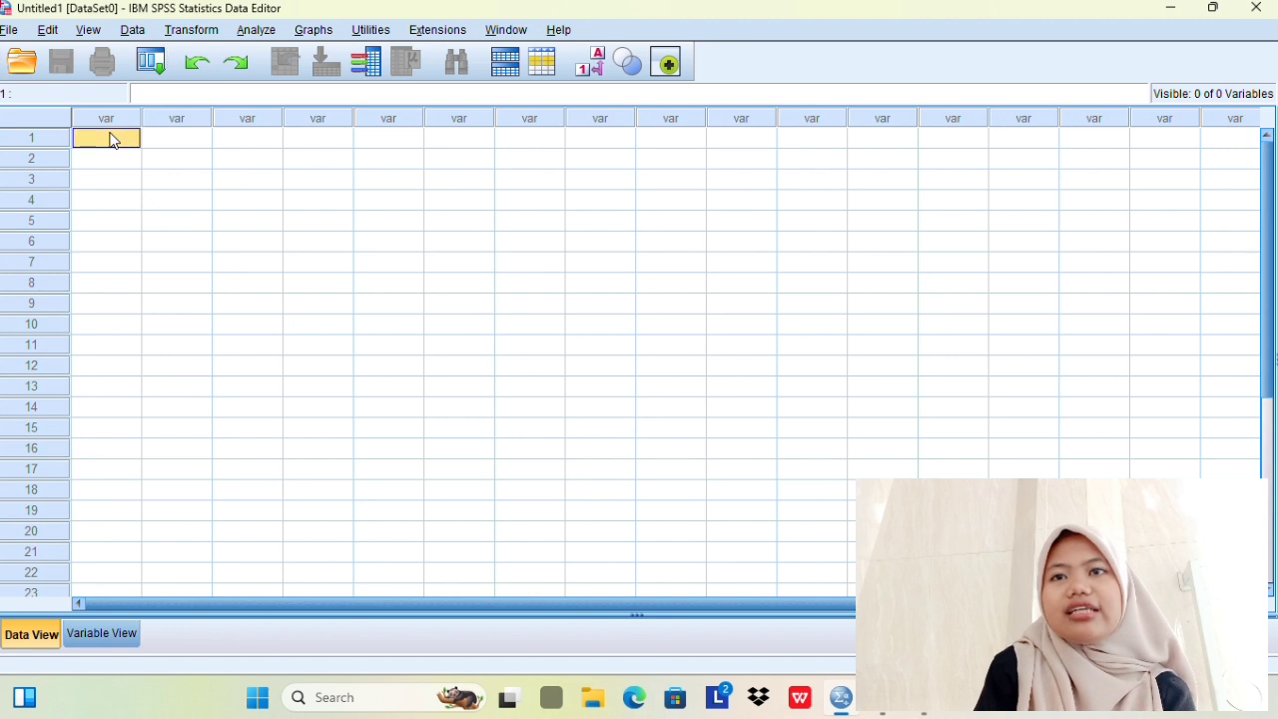
{"action": "key", "text": "ctrl+v"}
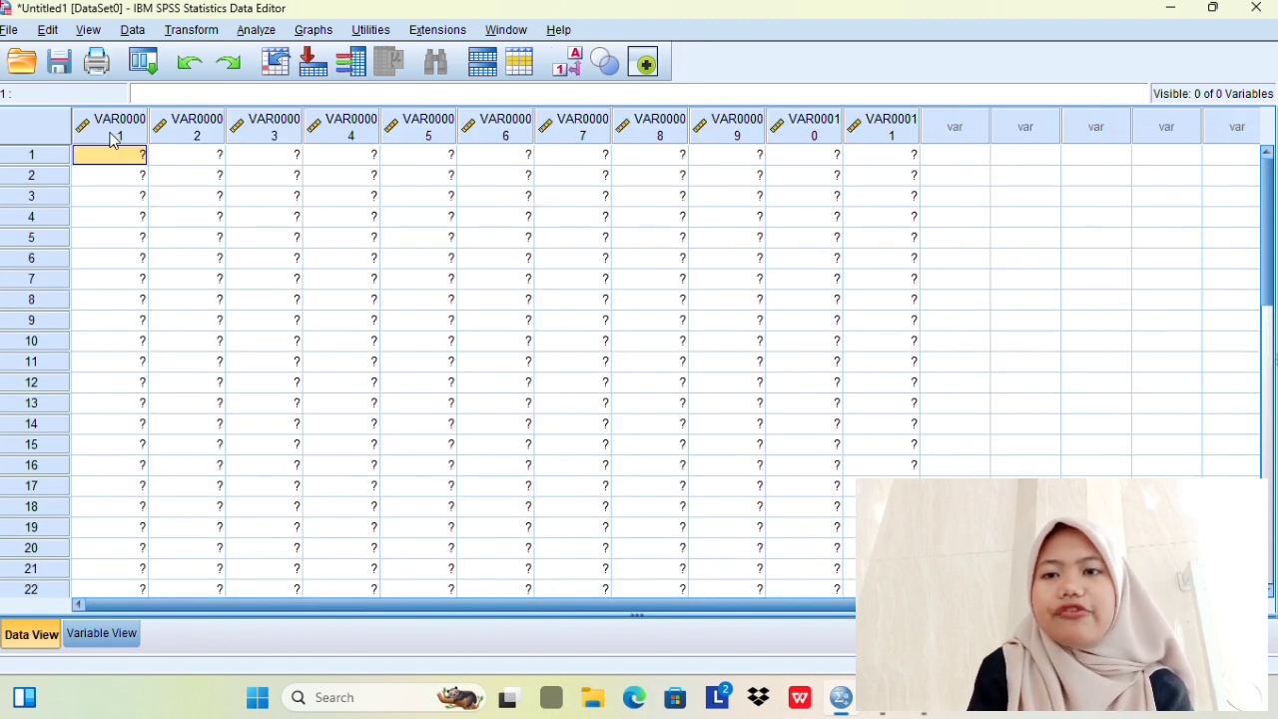
{"action": "left_click", "coordinate": [113, 136]}
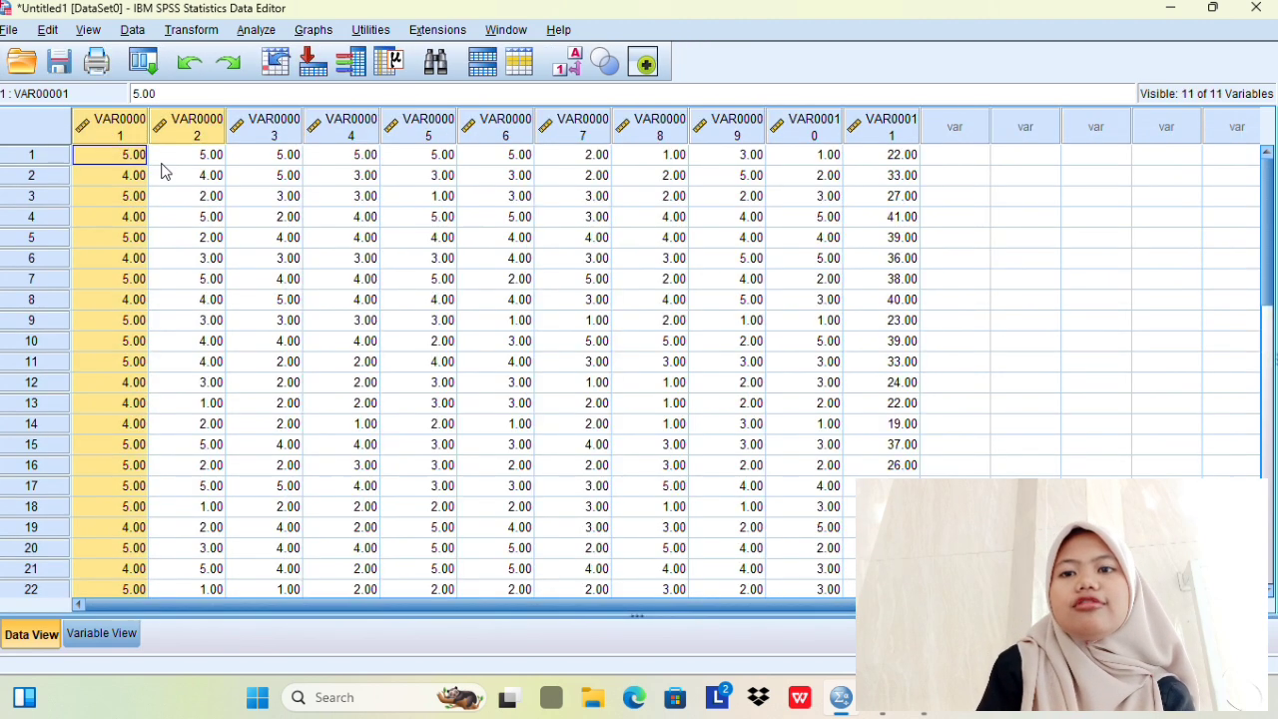
{"action": "key", "text": "shift+Right"}
{"action": "left_click", "coordinate": [161, 164]}
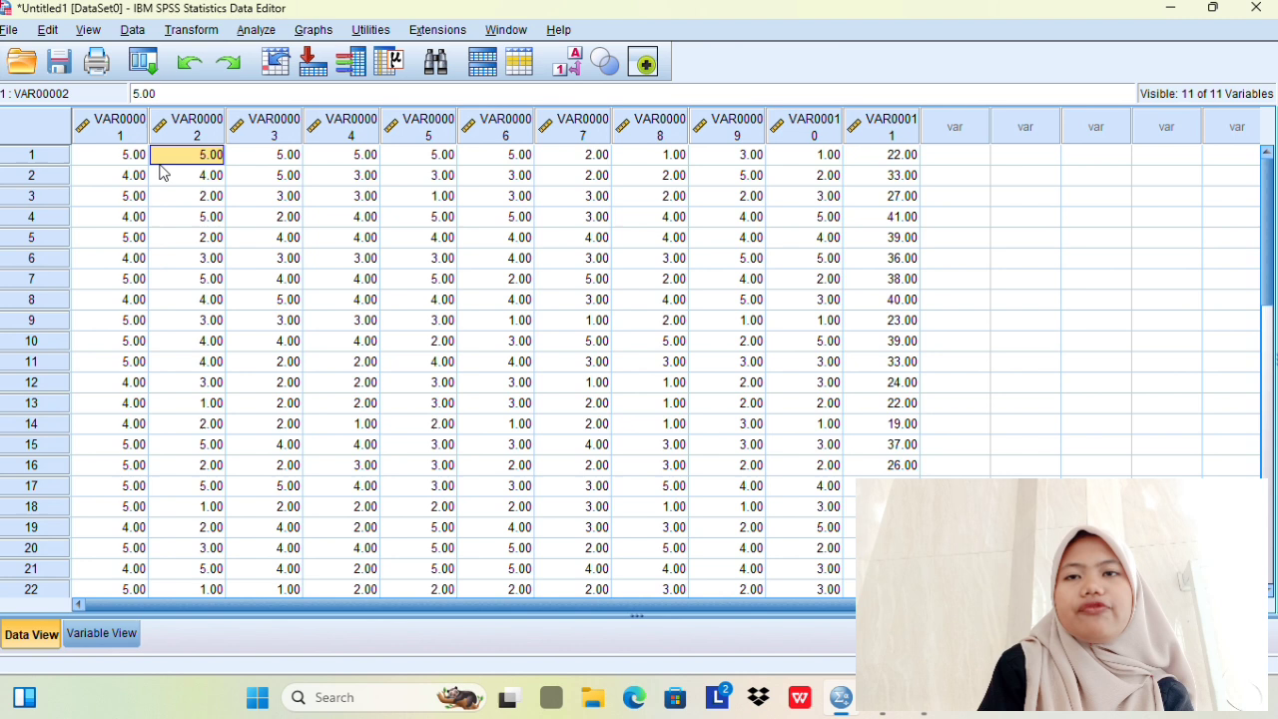
Step: In the variable definitions, replace every occurrence of VAR000 in the Name column with Item
{"action": "left_click", "coordinate": [127, 642]}
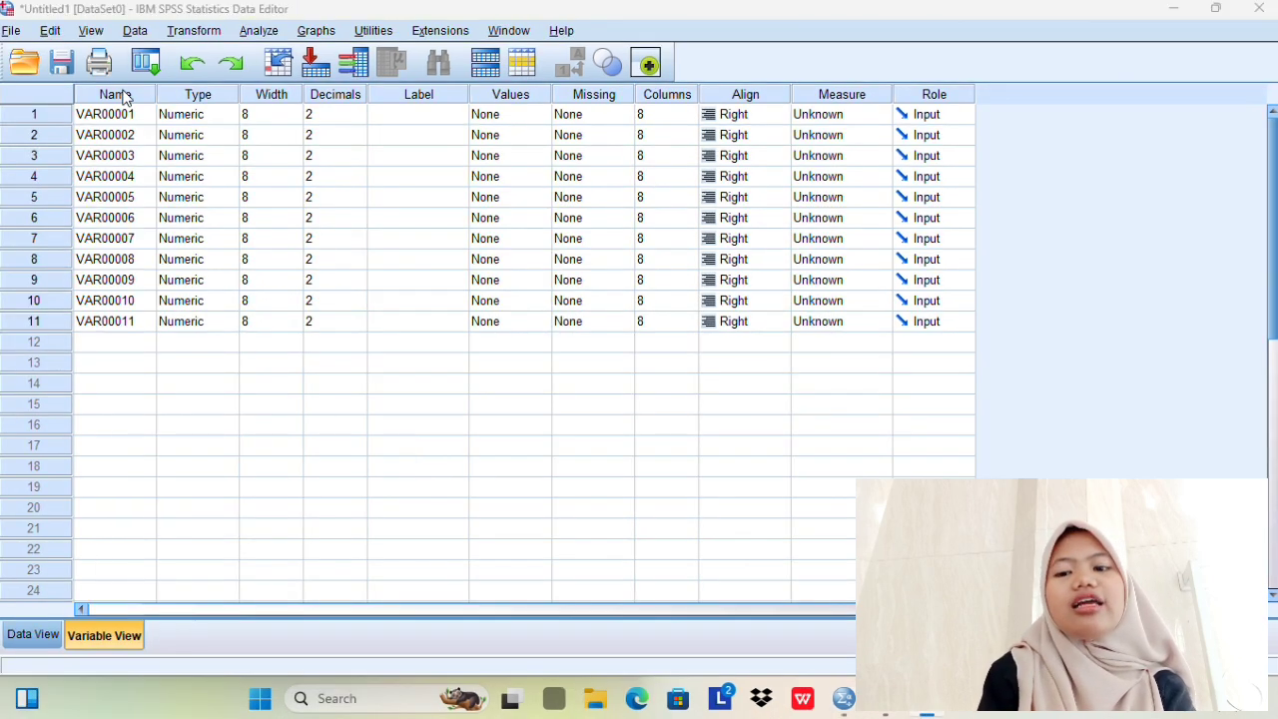
{"action": "left_click", "coordinate": [120, 94]}
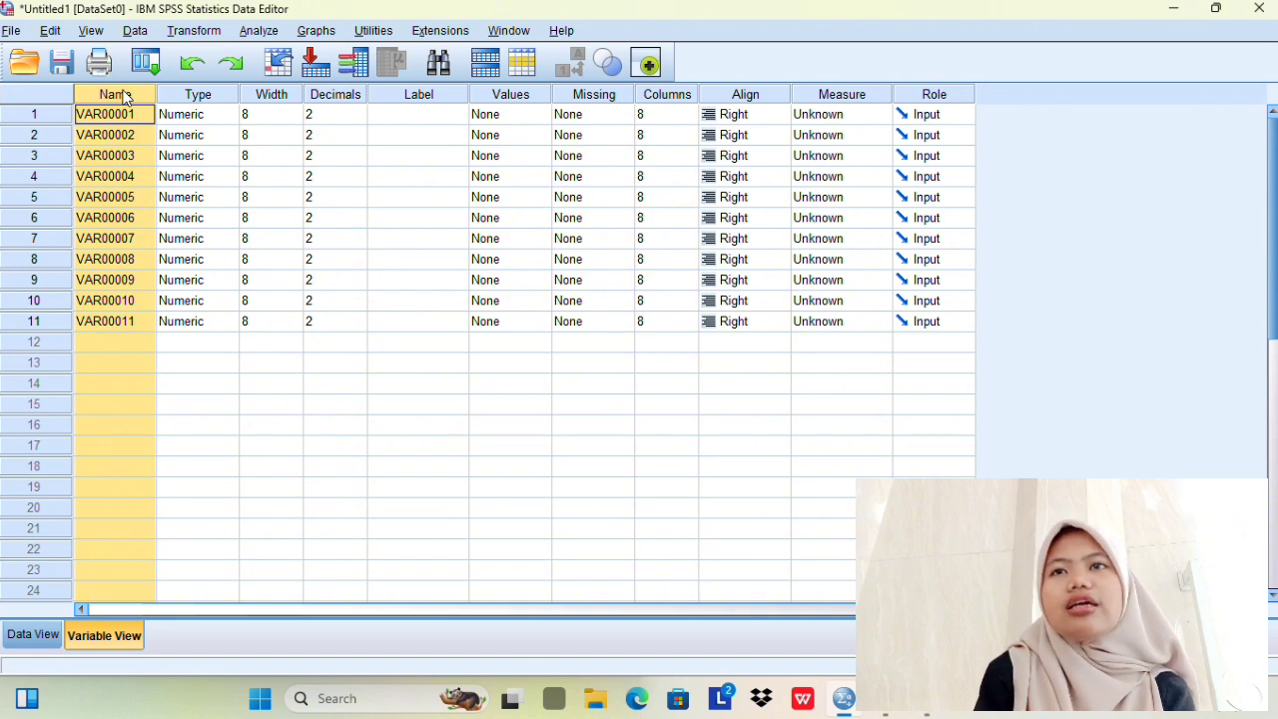
{"action": "key", "text": "ctrl+f"}
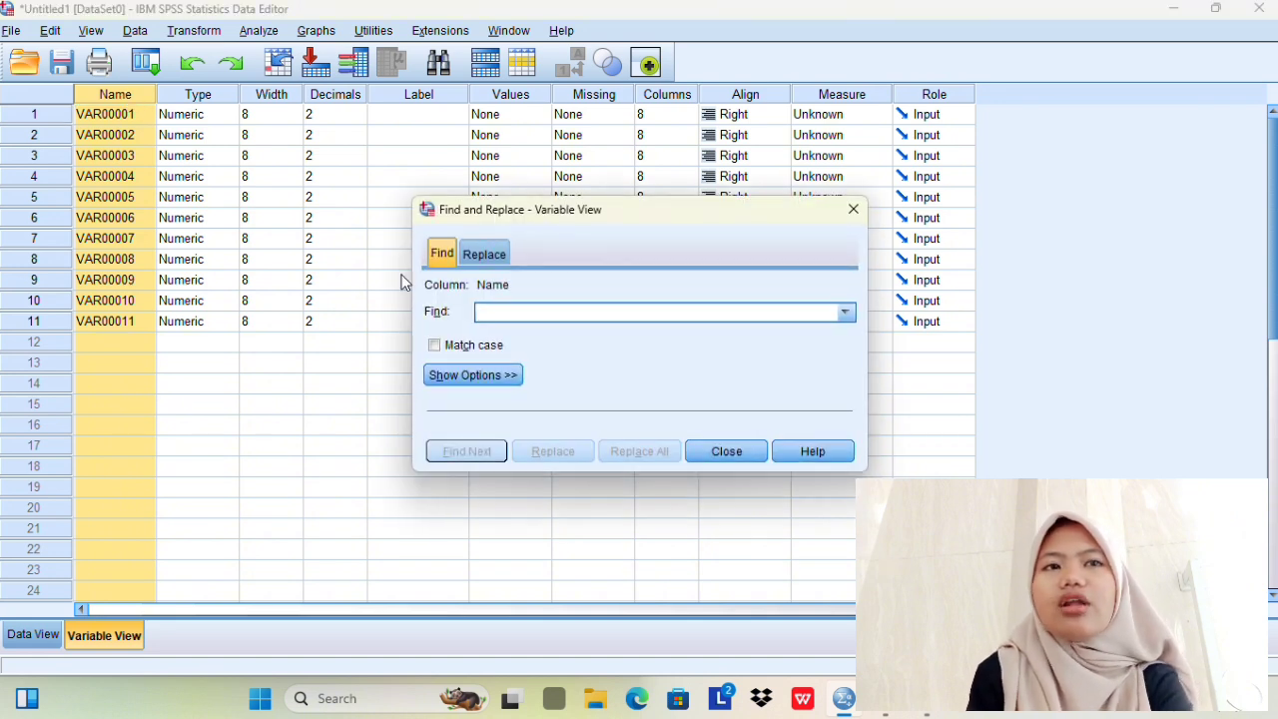
{"action": "left_click", "coordinate": [493, 256]}
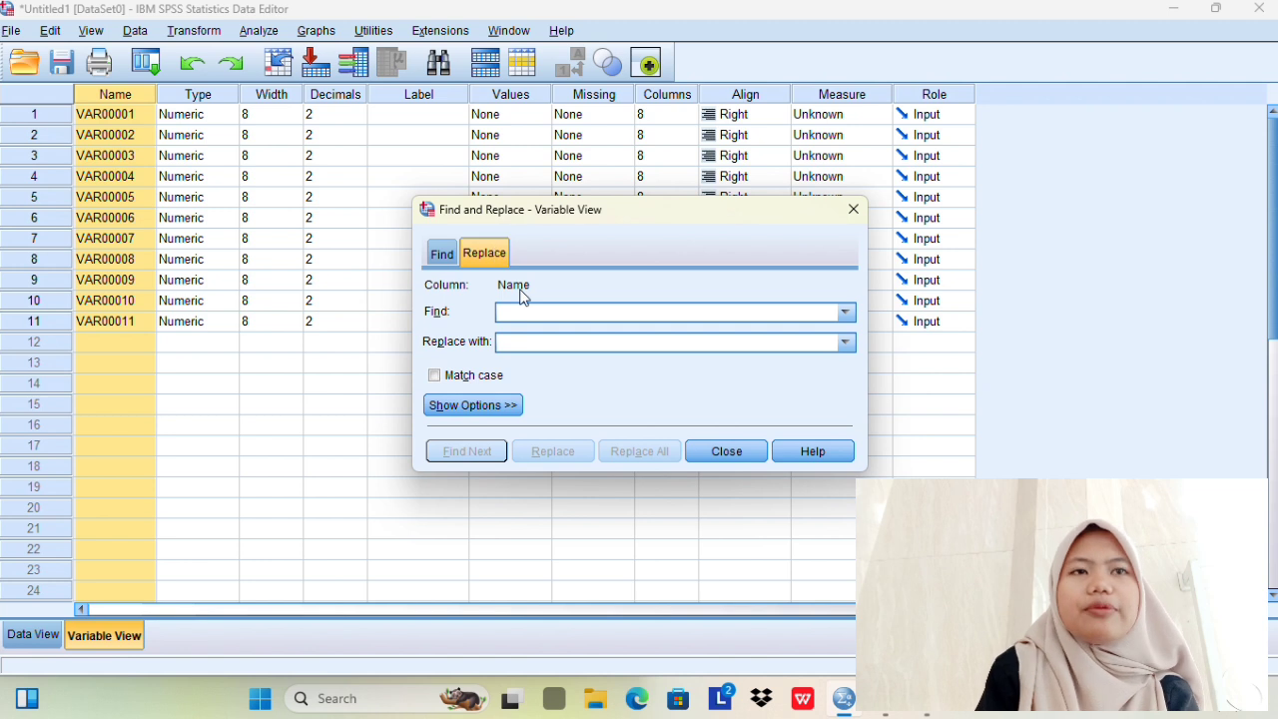
{"action": "key", "text": "Caps_Lock"}
{"action": "type", "text": "V"}
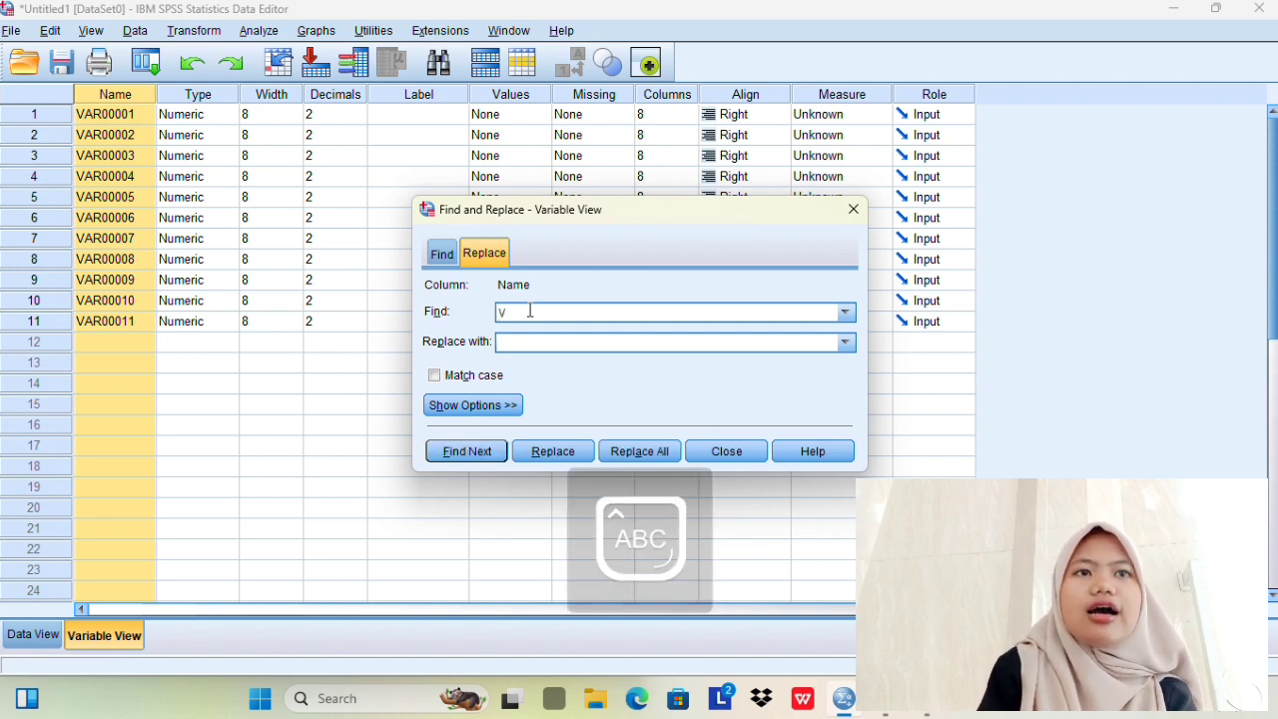
{"action": "type", "text": "AR0"}
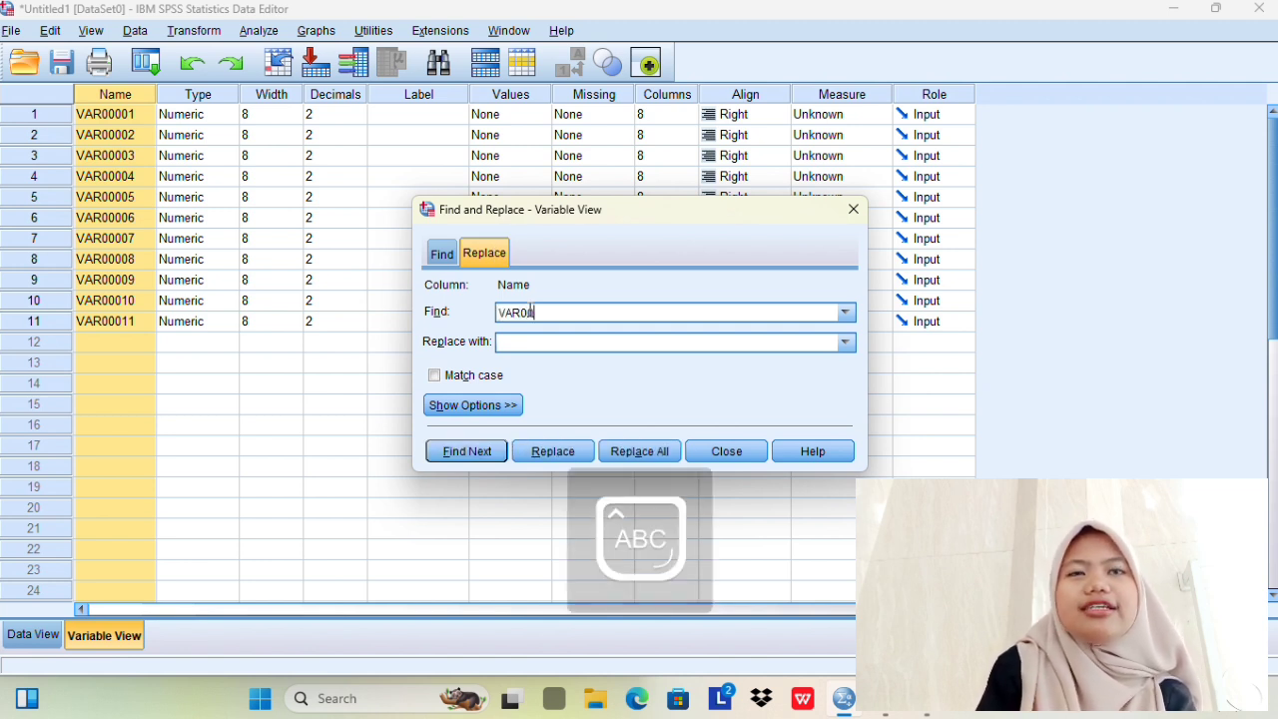
{"action": "type", "text": "00"}
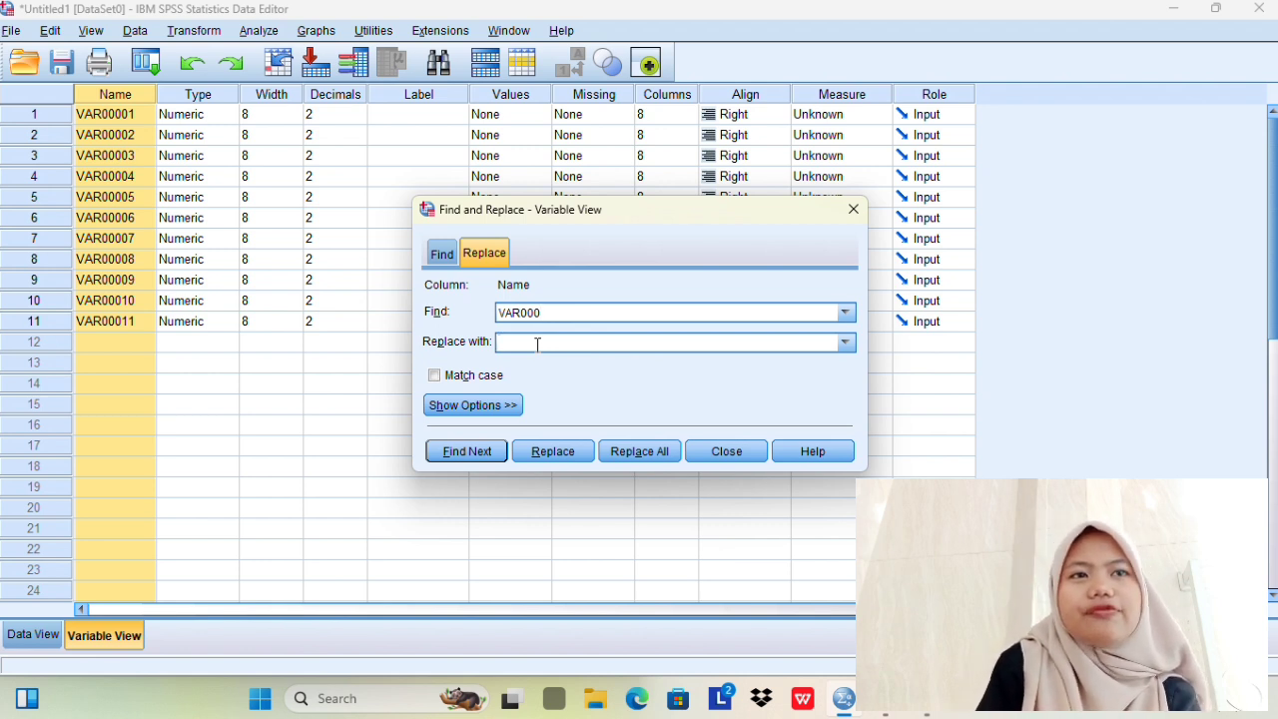
{"action": "key", "text": "Caps_Lock"}
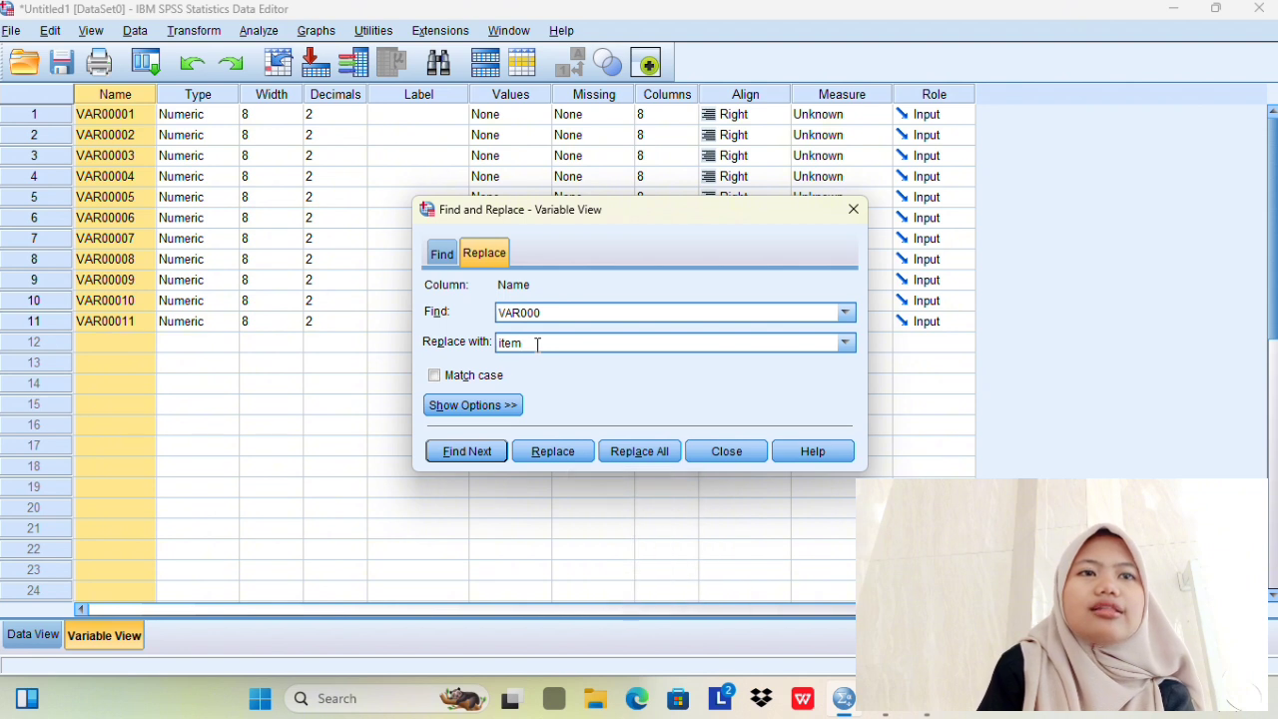
{"action": "key", "text": "Caps_Lock"}
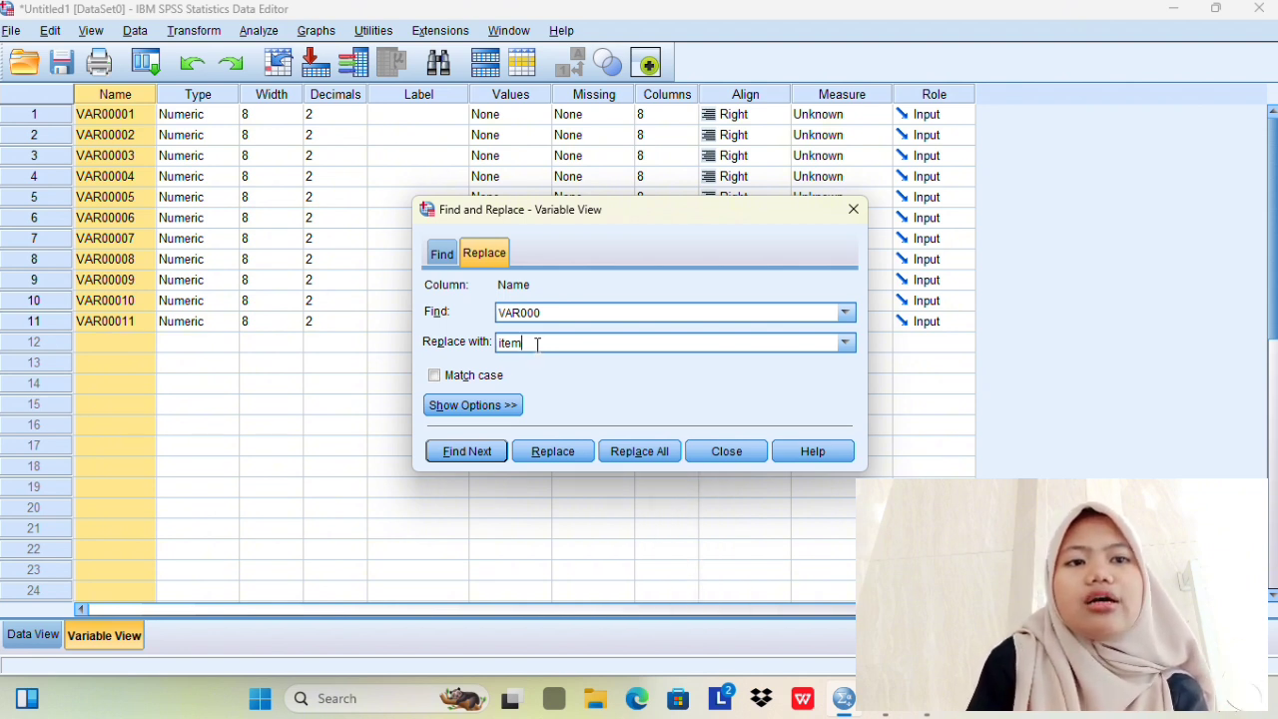
{"action": "key", "text": "Caps_Lock"}
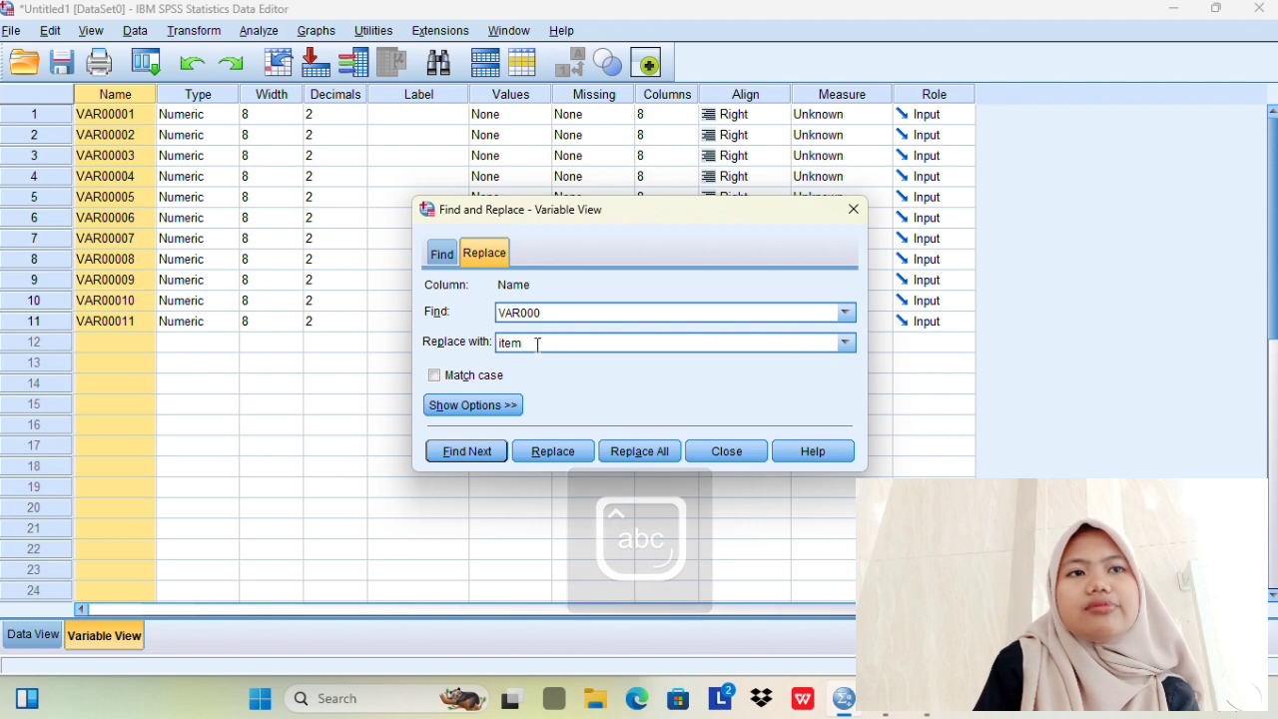
{"action": "key", "text": "Caps_Lock"}
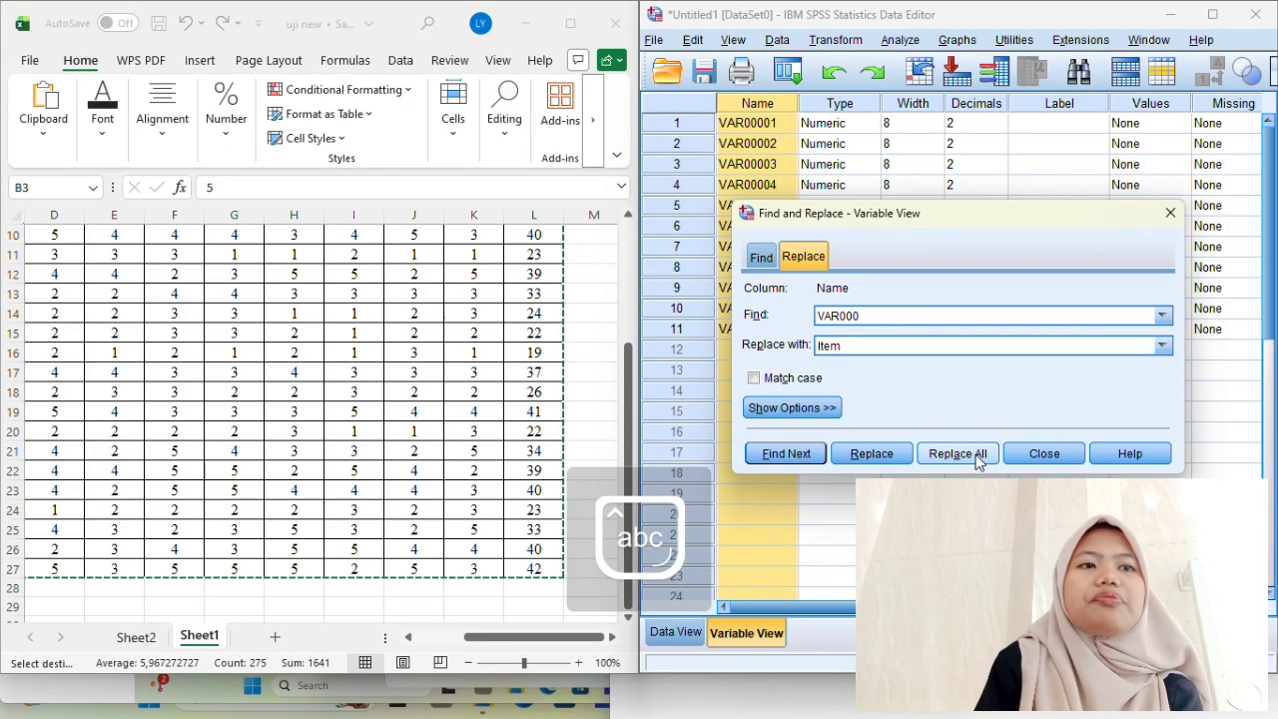
{"action": "left_click", "coordinate": [998, 454]}
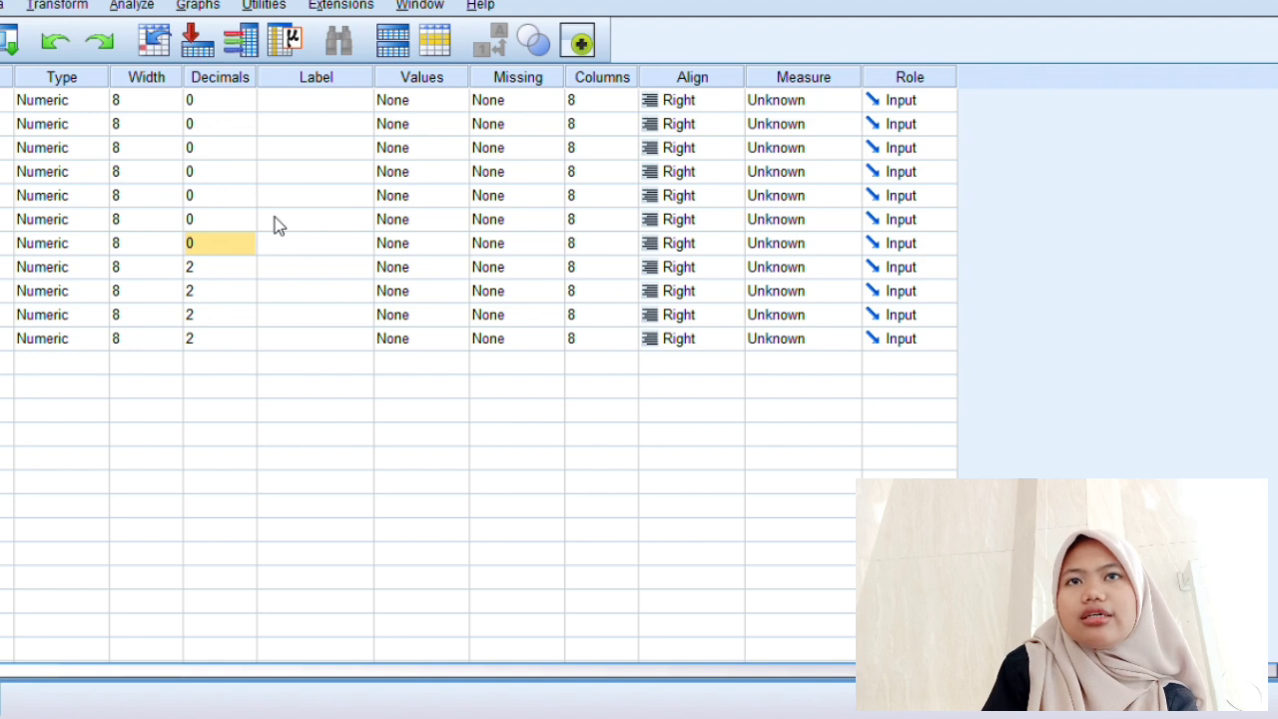
Step: Set the decimals of variables 8 through 11 to 0
{"action": "left_click", "coordinate": [231, 264]}
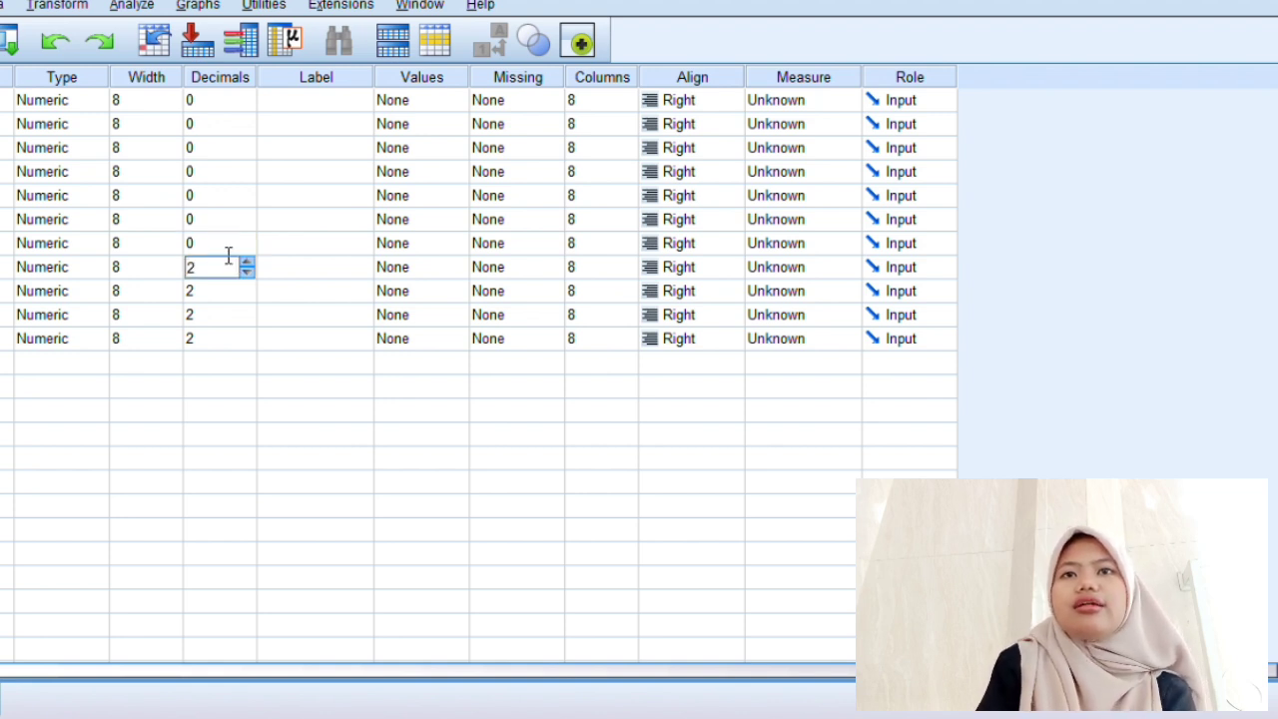
{"action": "type", "text": "0"}
{"action": "key", "text": "Return"}
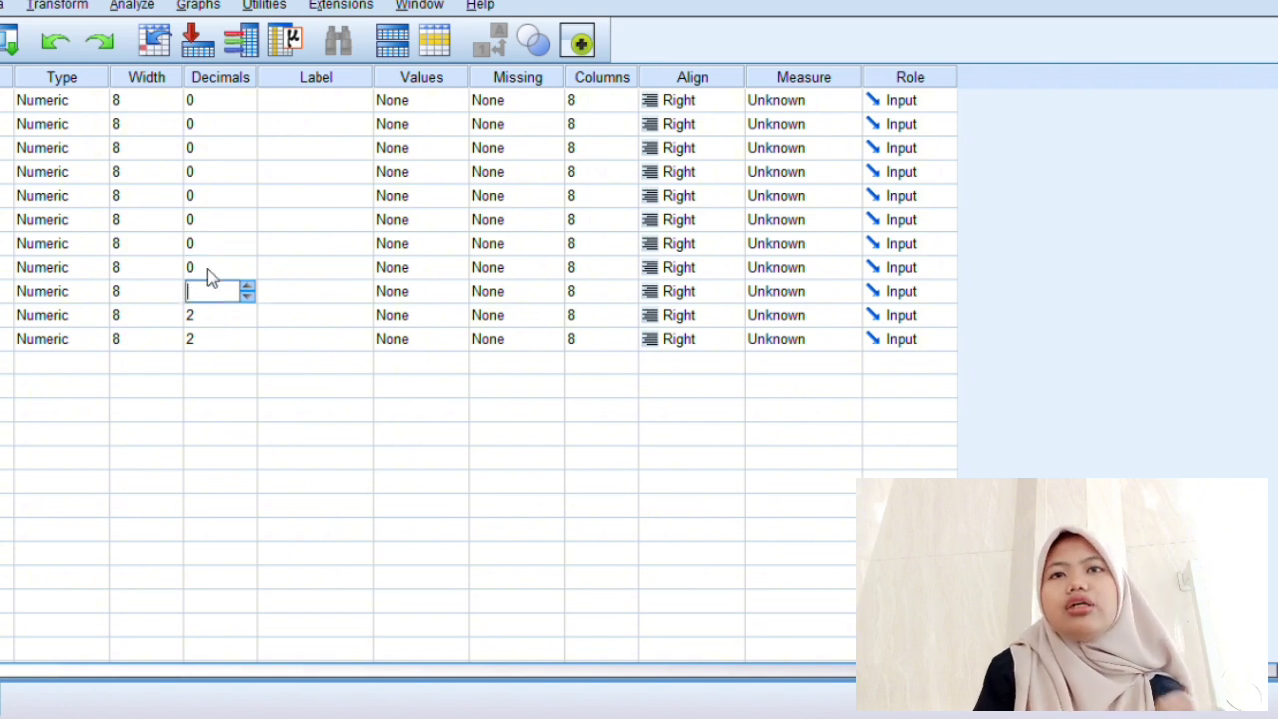
{"action": "key", "text": "Return"}
{"action": "type", "text": "0"}
{"action": "key", "text": "BackSpace"}
{"action": "key", "text": "Return"}
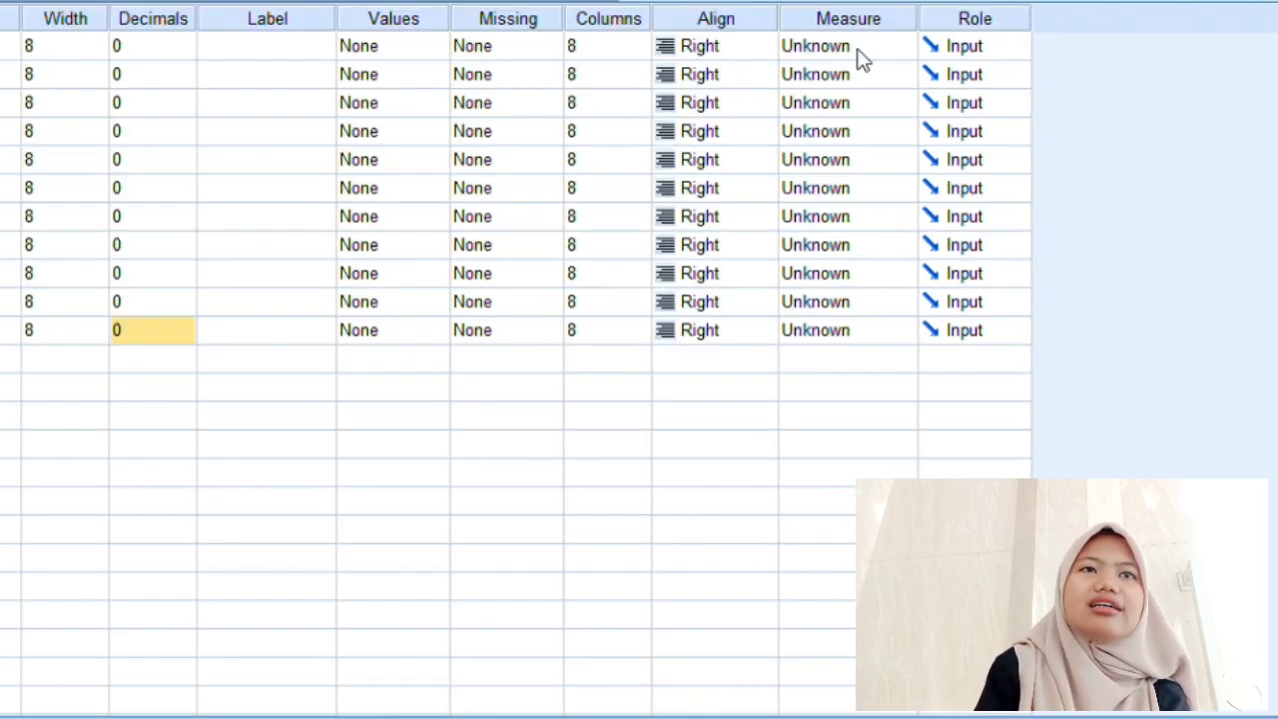
Step: Set the measurement level of all eleven variables to Scale
{"action": "left_click", "coordinate": [858, 53]}
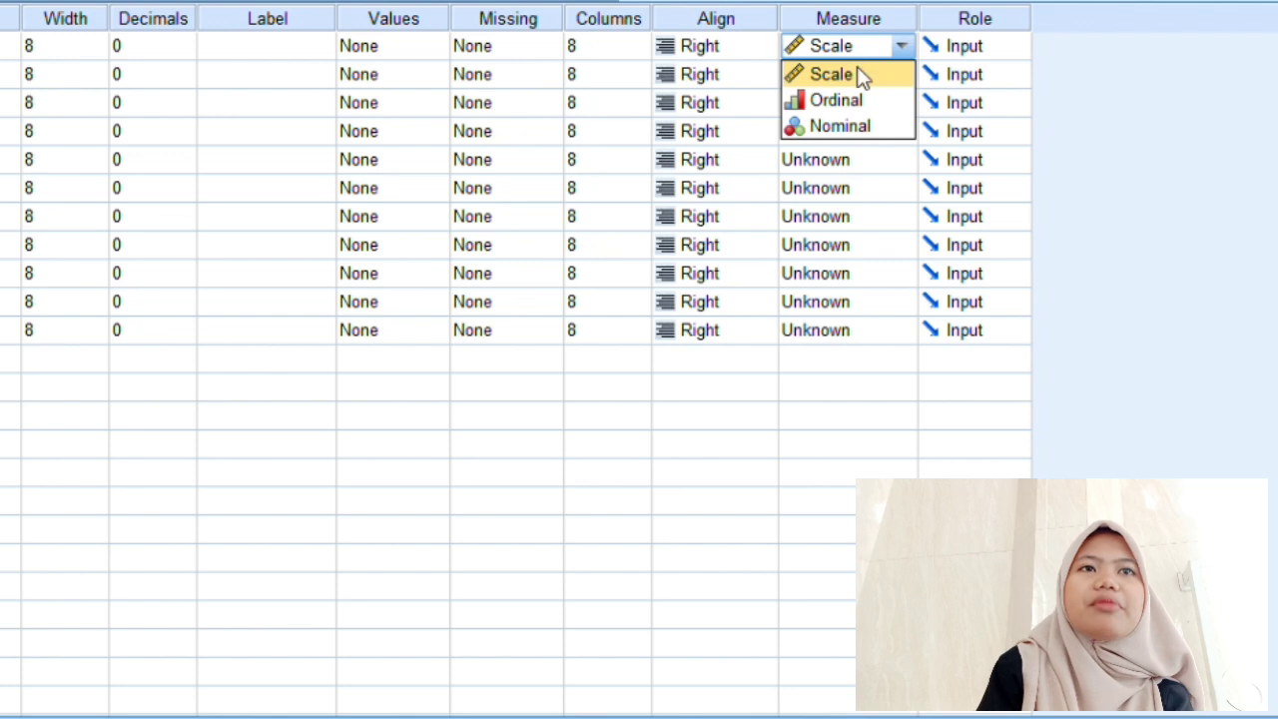
{"action": "left_click", "coordinate": [863, 78]}
{"action": "key", "text": "Down"}
{"action": "key", "text": "s"}
{"action": "key", "text": "Down"}
{"action": "key", "text": "s"}
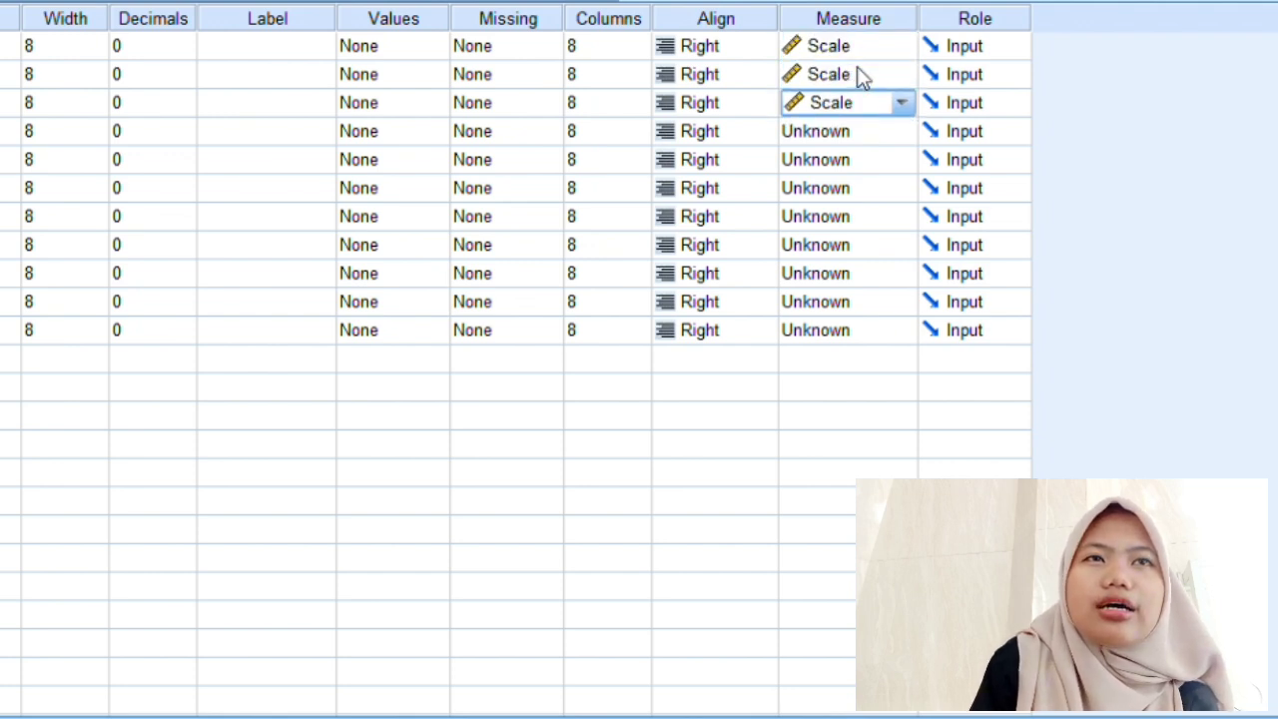
{"action": "key", "text": "Down"}
{"action": "key", "text": "s"}
{"action": "key", "text": "Down"}
{"action": "key", "text": "s"}
{"action": "key", "text": "Down"}
{"action": "key", "text": "s"}
{"action": "key", "text": "Down"}
{"action": "key", "text": "s"}
{"action": "key", "text": "Down"}
{"action": "key", "text": "s"}
{"action": "key", "text": "Down"}
{"action": "key", "text": "s"}
{"action": "key", "text": "Down"}
{"action": "key", "text": "s"}
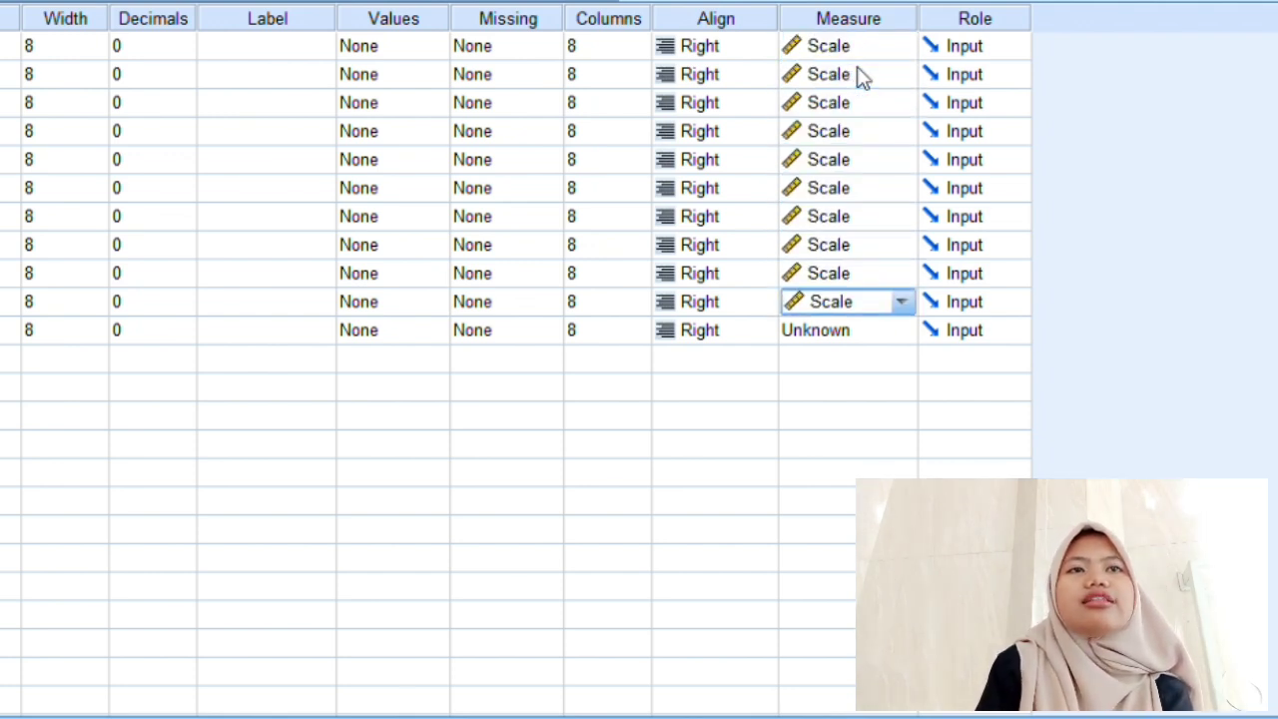
{"action": "key", "text": "Down"}
{"action": "key", "text": "s"}
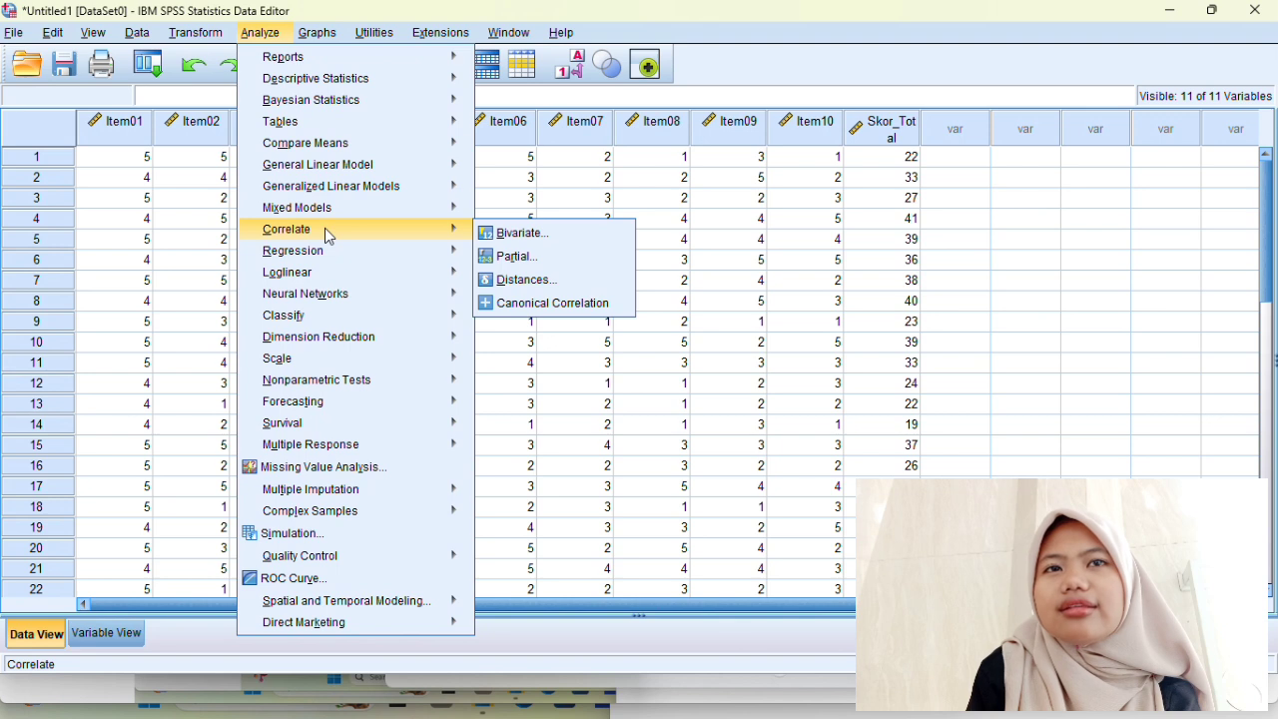
Step: Run a bivariate Pearson correlation on Item01 through Item10 and Skor_Total
{"action": "left_click", "coordinate": [516, 235]}
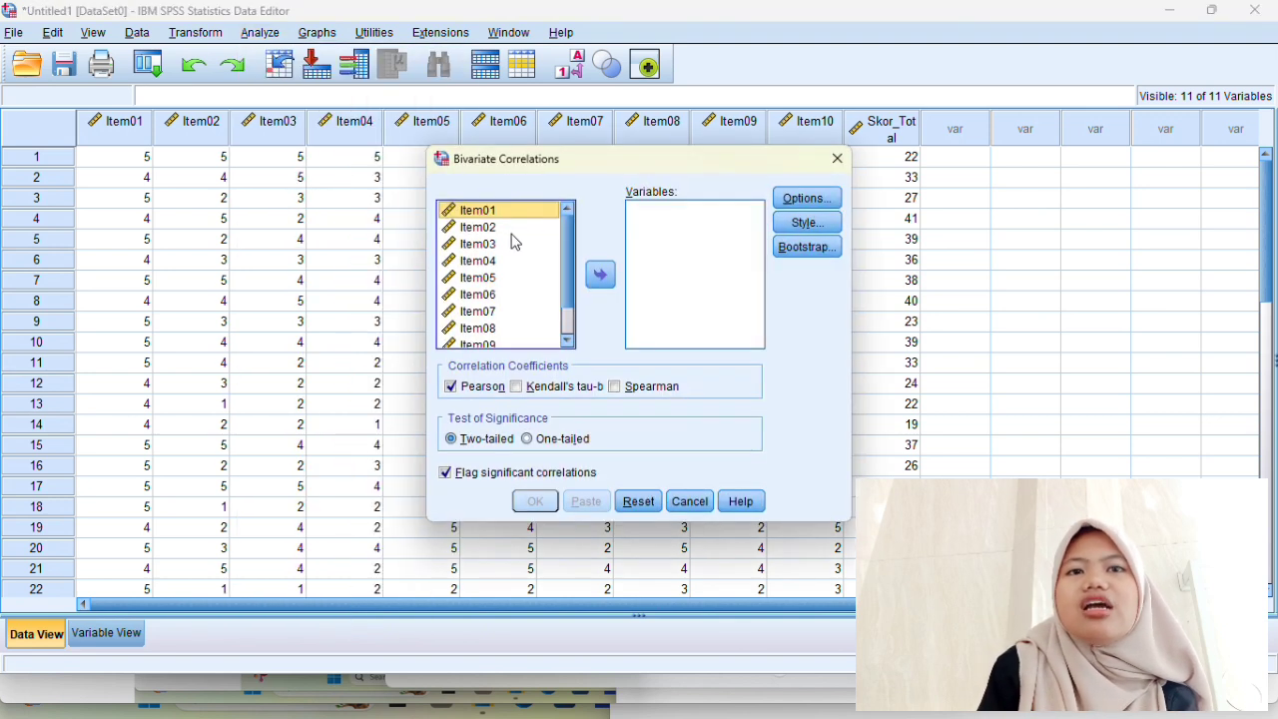
{"action": "key", "text": "shift+Down"}
{"action": "key", "text": "shift+Down"}
{"action": "key", "text": "shift+Down"}
{"action": "key", "text": "shift+Down"}
{"action": "key", "text": "shift+Down"}
{"action": "key", "text": "shift+Down"}
{"action": "key", "text": "shift+Down"}
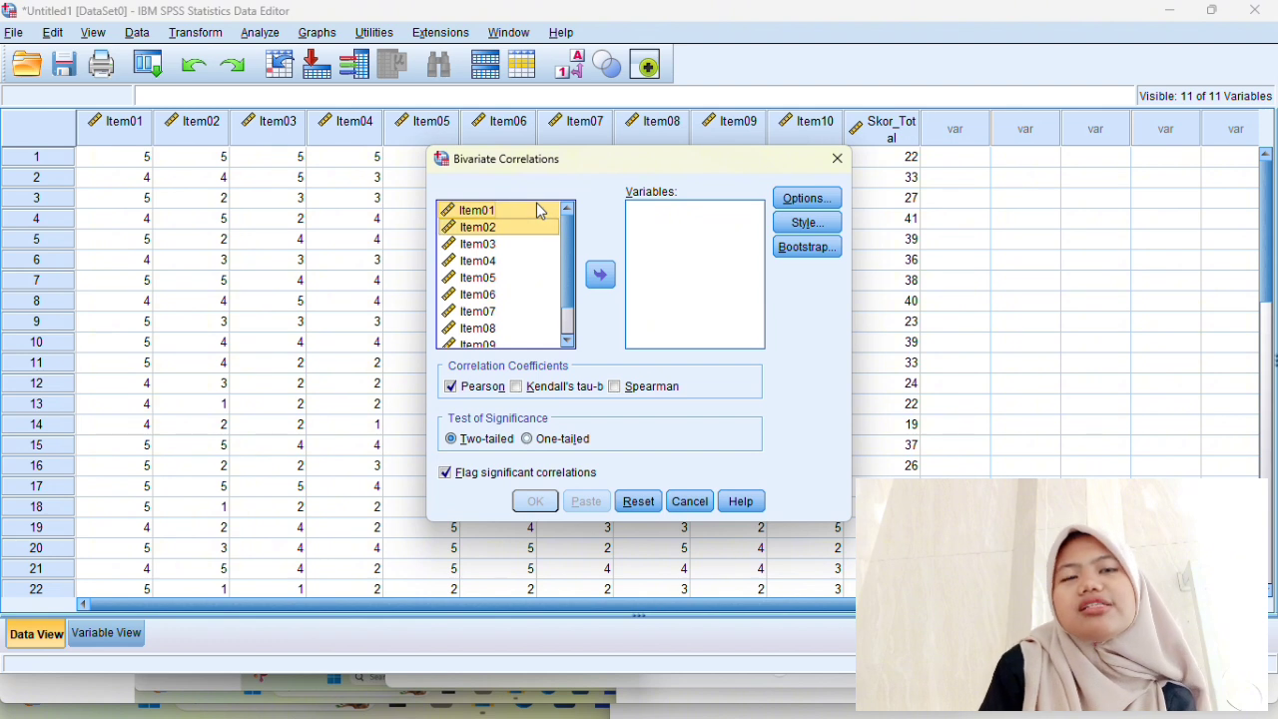
{"action": "key", "text": "shift+Down"}
{"action": "key", "text": "shift+Down"}
{"action": "key", "text": "shift+Down"}
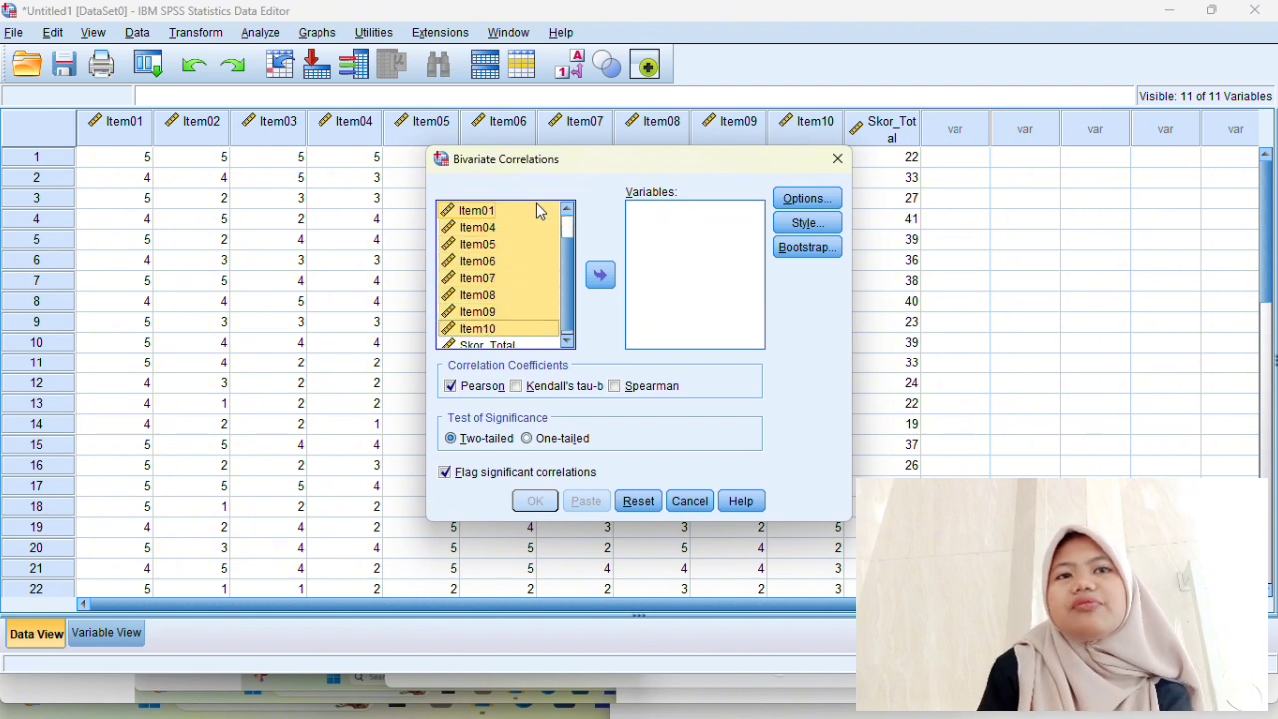
{"action": "left_click", "coordinate": [607, 280]}
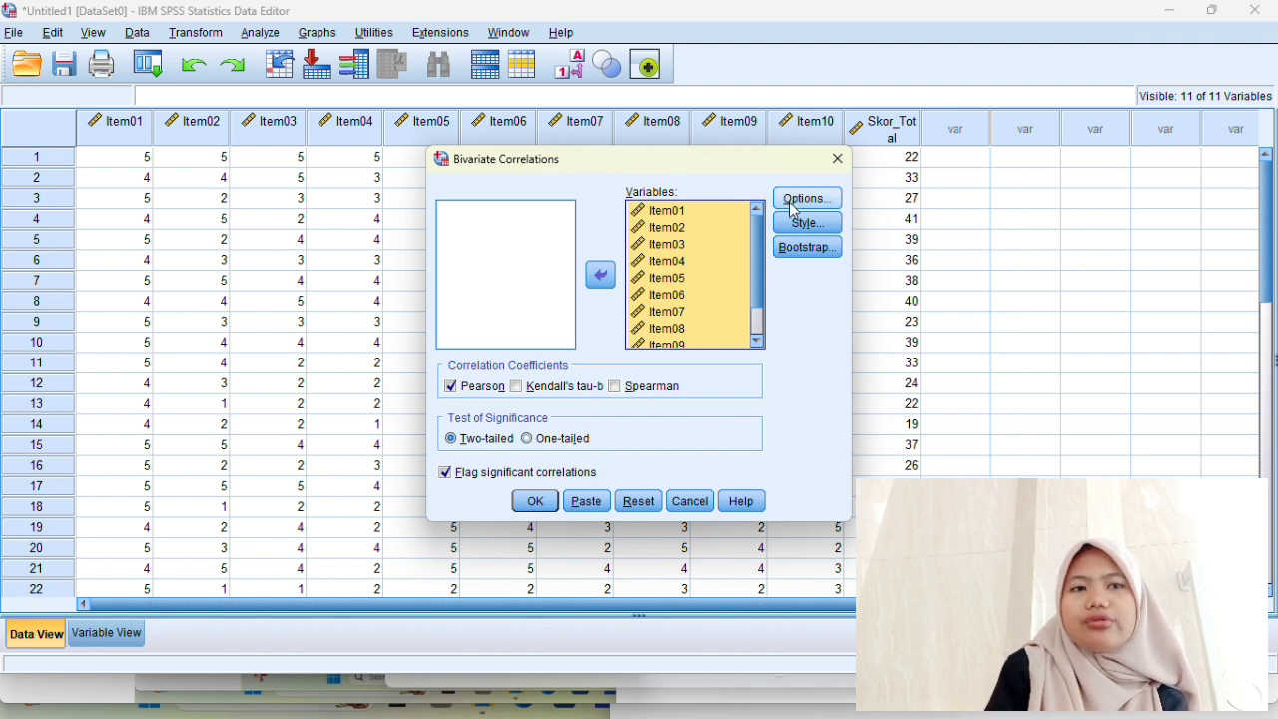
{"action": "left_click", "coordinate": [532, 501]}
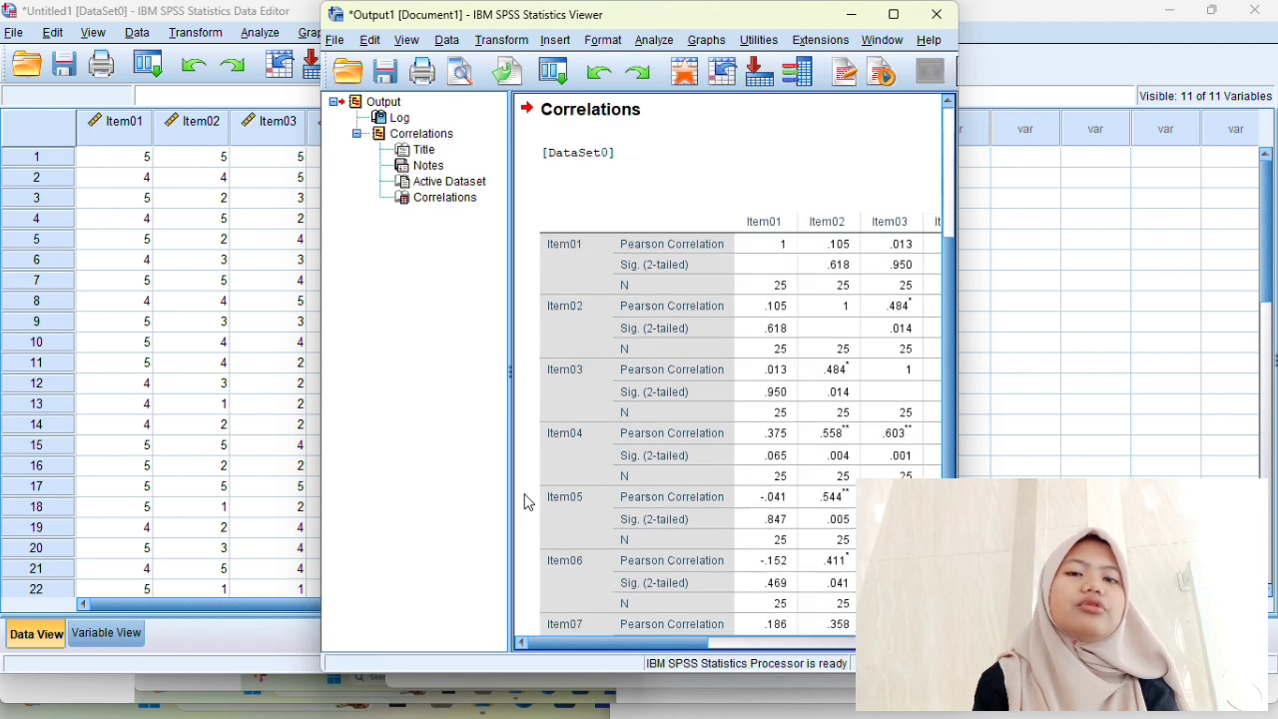
Step: Enlarge the correlation output, switch to Word, and paste the copied Correlations table onto the document's empty page
{"action": "left_click", "coordinate": [894, 14]}
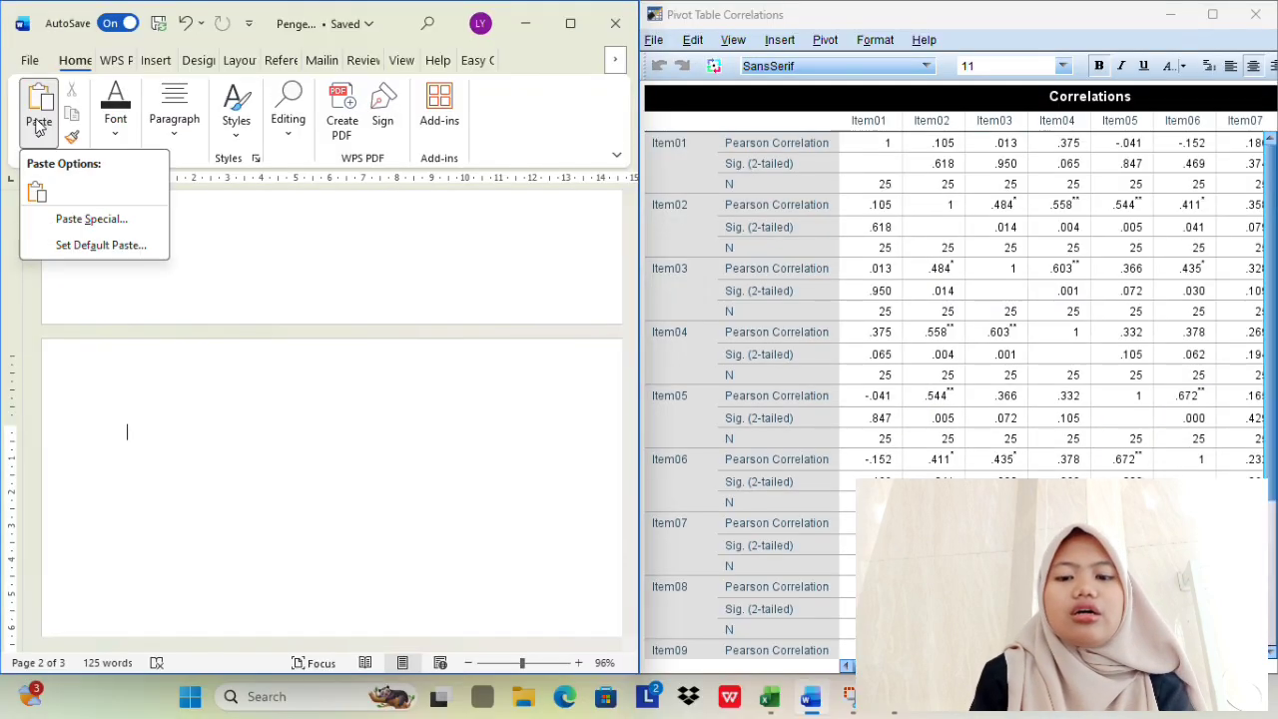
{"action": "left_click", "coordinate": [39, 106]}
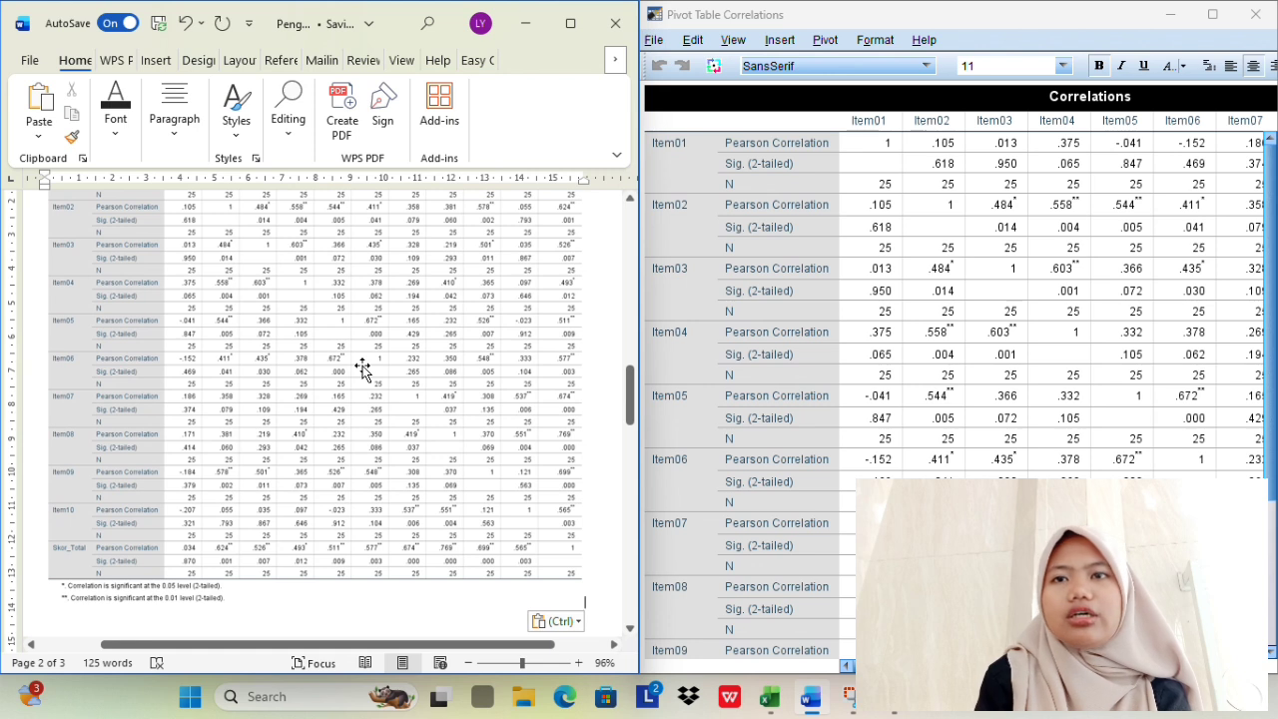
{"action": "key", "text": "super+Up"}
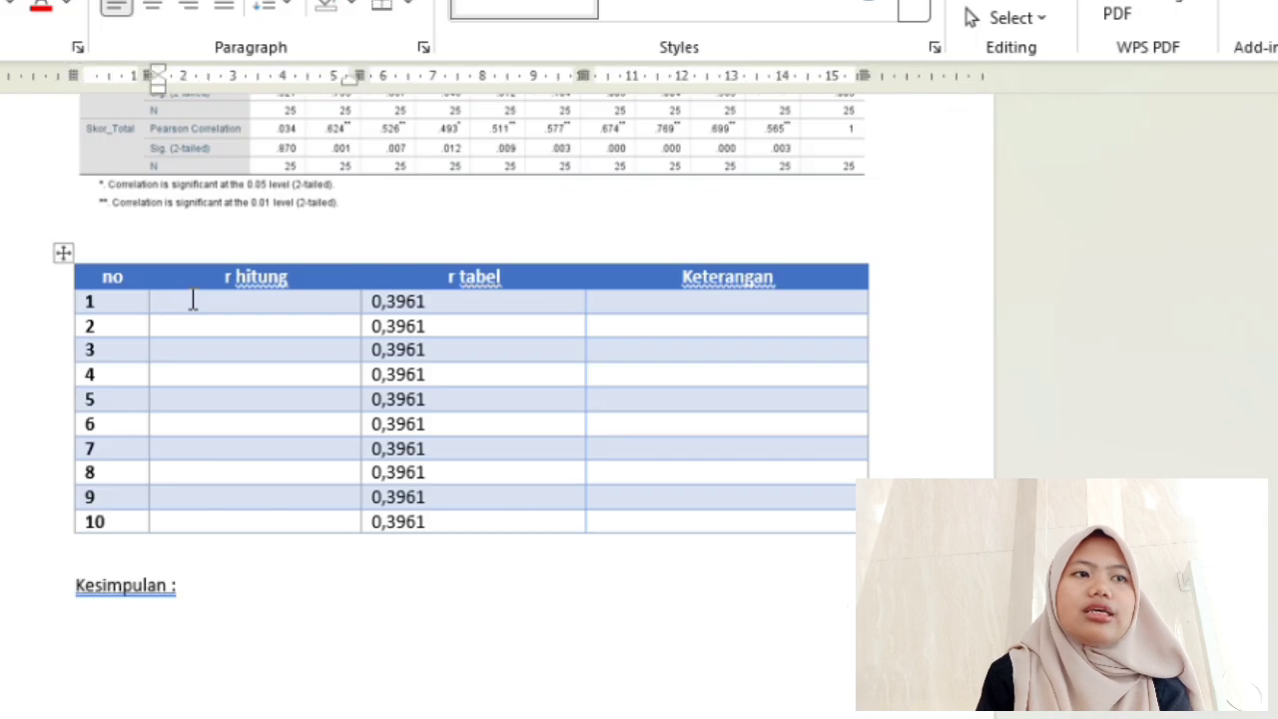
Step: Fill the r hitung column for rows 1 to 10 with 0, 034; 0,624; 0,526; 0,493; 0,511; 0,577; 0,674; 0, 769; 0, 699; 0, 655
{"action": "left_click", "coordinate": [188, 297]}
{"action": "type", "text": "0, 034 0,624 0,526 0,493 0,511 0,577 0,674 0, 769 0, 699 0, 655"}
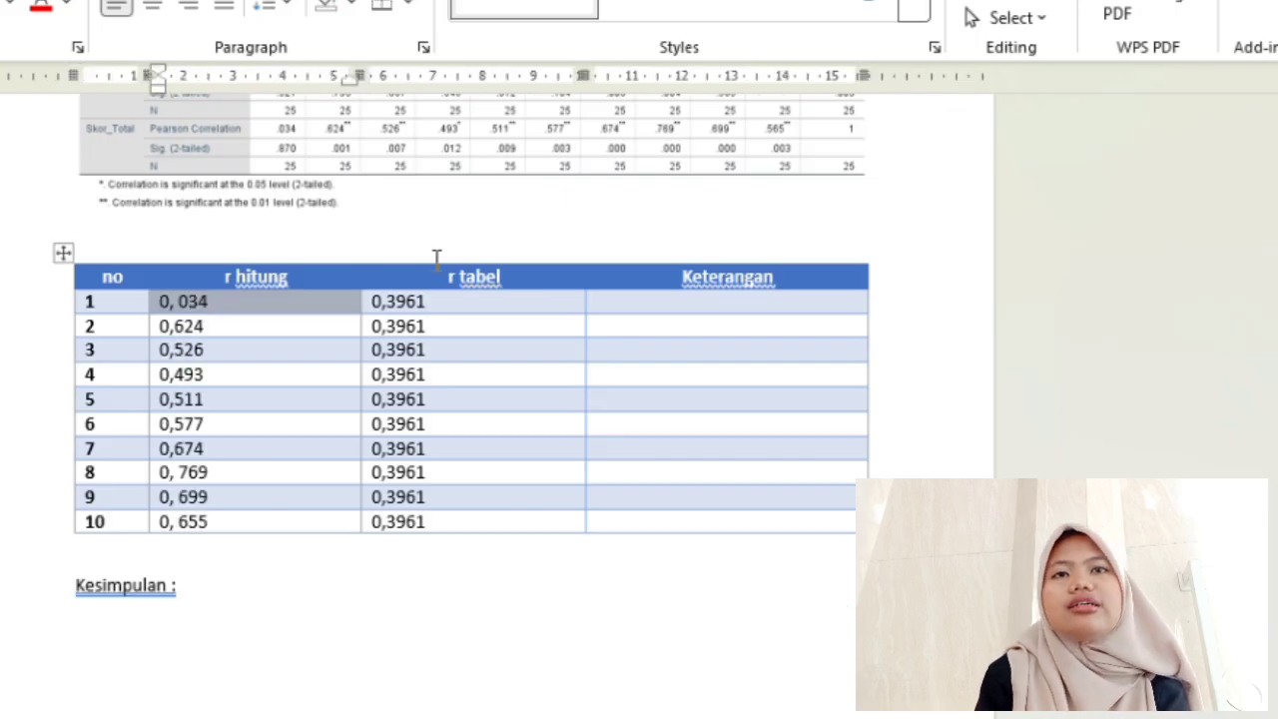
Step: Centre the Keterangan cell of row 1 and enter TIDAK VALID in it
{"action": "left_click", "coordinate": [728, 309]}
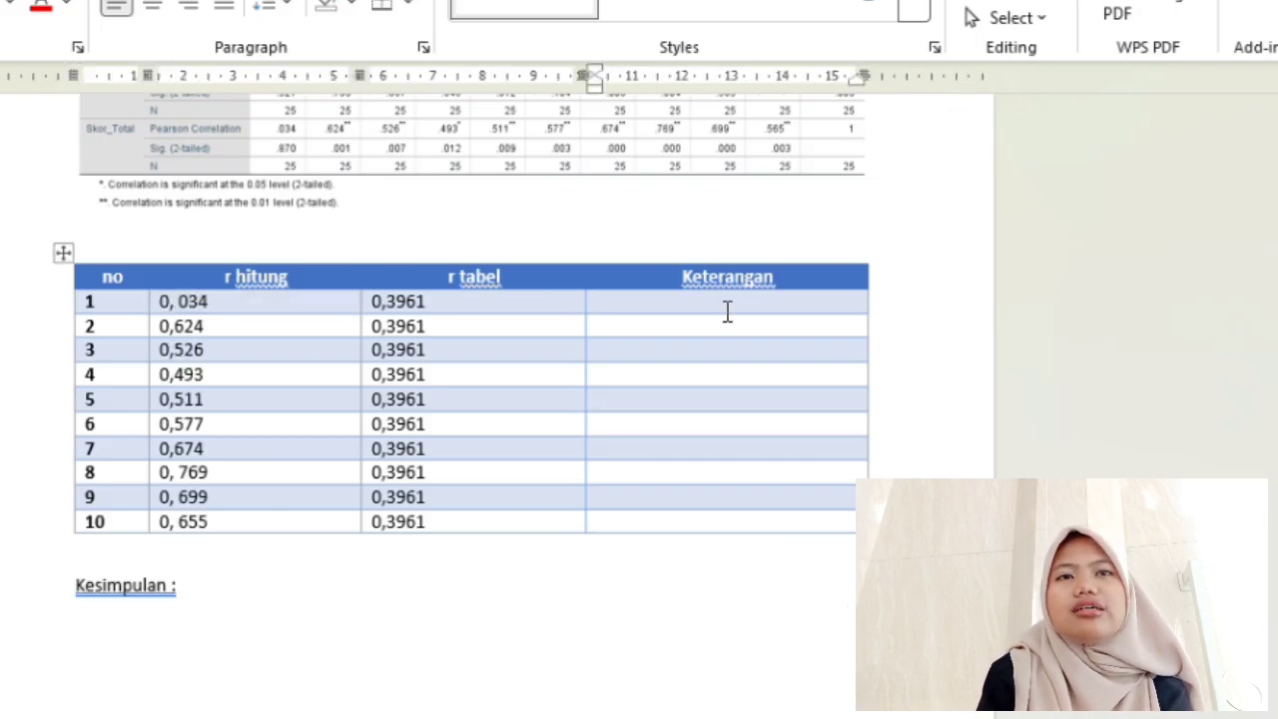
{"action": "left_click", "coordinate": [152, 5]}
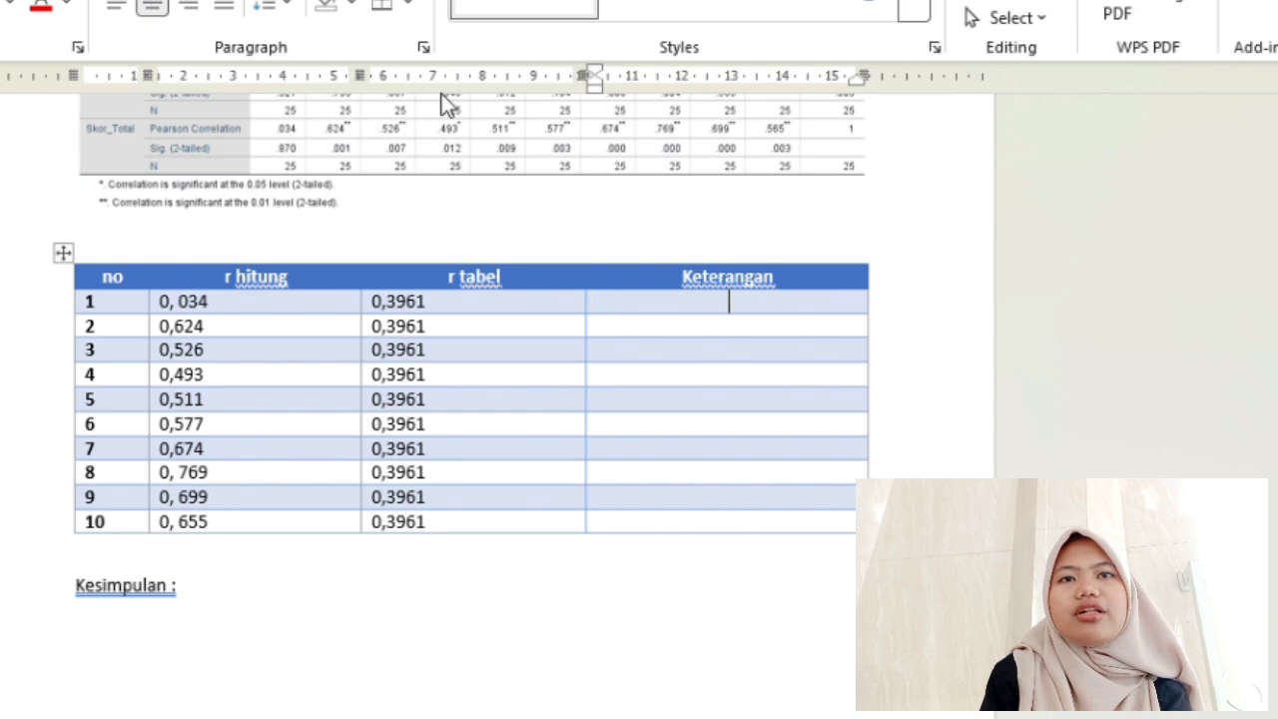
{"action": "key", "text": "Caps_Lock"}
{"action": "type", "text": "TIDAK VALID"}
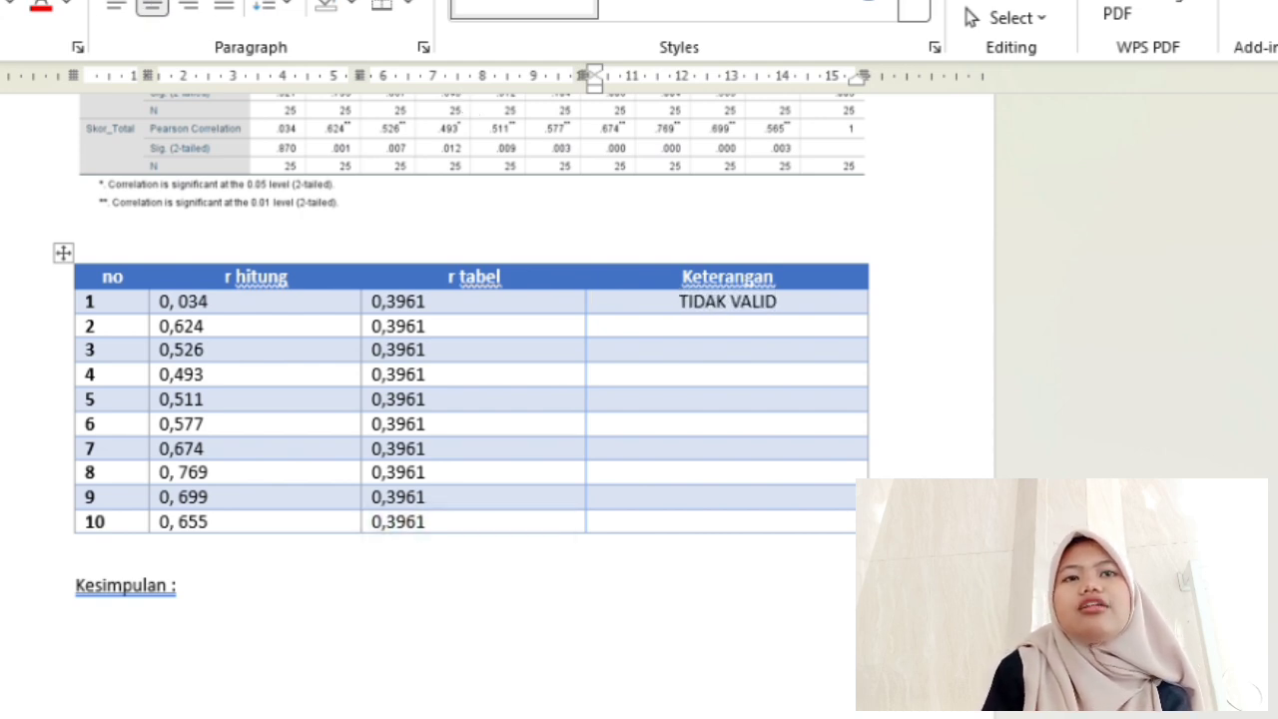
Step: Fill the Keterangan column with V for rows 2 to 10 and centre the table's cell contents
{"action": "left_click", "coordinate": [597, 326]}
{"action": "type", "text": "V"}
{"action": "key", "text": "Down"}
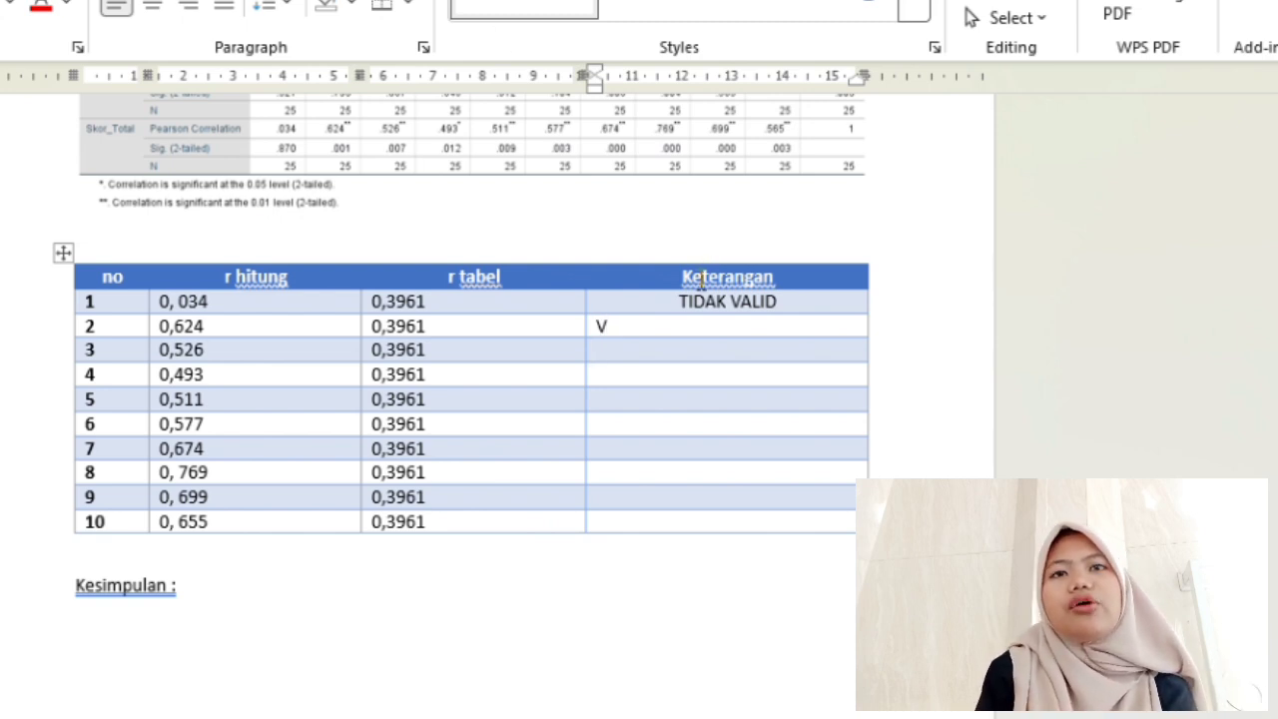
{"action": "left_click_drag", "start_coordinate": [675, 301], "coordinate": [779, 536]}
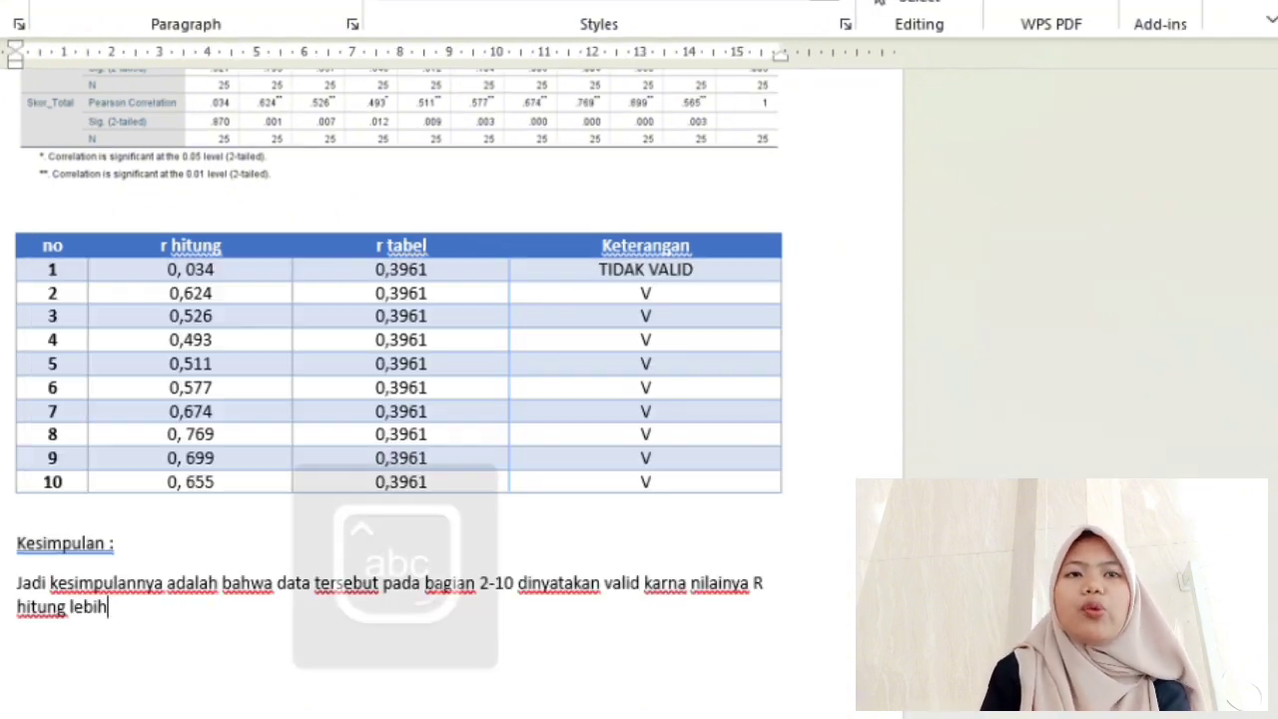
Step: Complete the first clause of the conclusion under Kesimpulan with "besar dari r TABEL,"
{"action": "type", "text": "besar dari r"}
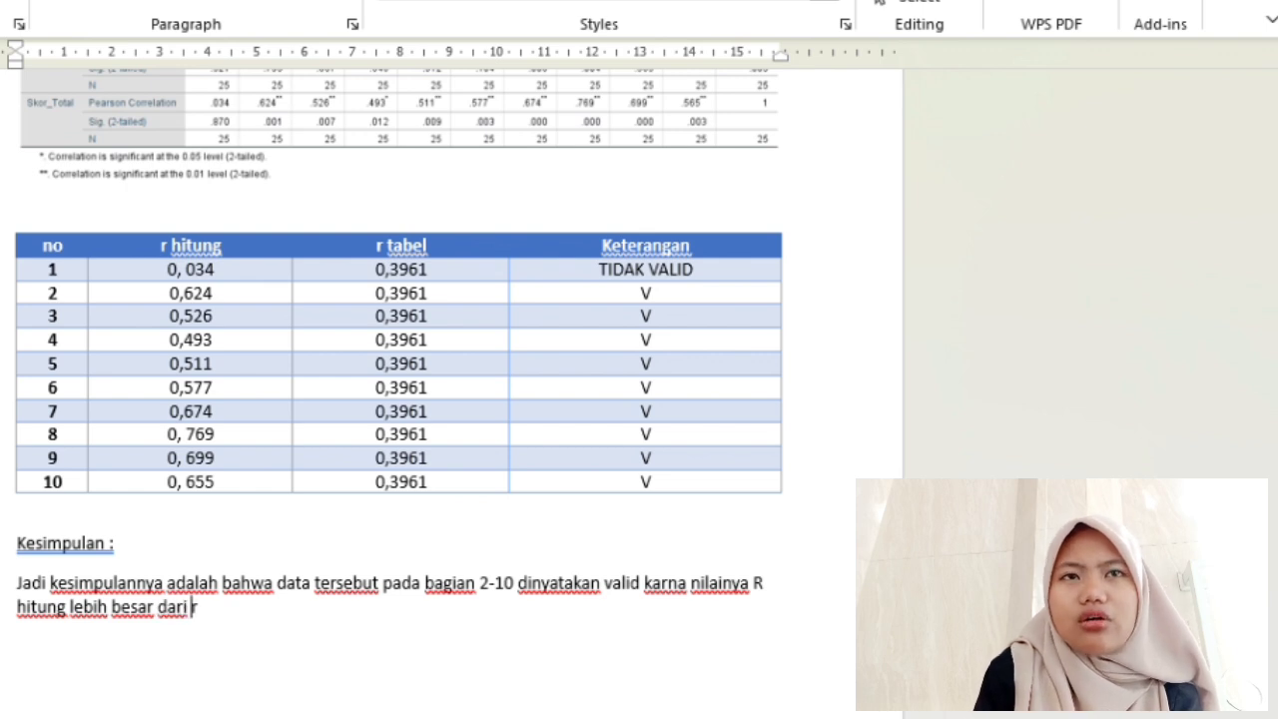
{"action": "key", "text": "Caps_Lock"}
{"action": "type", "text": "T"}
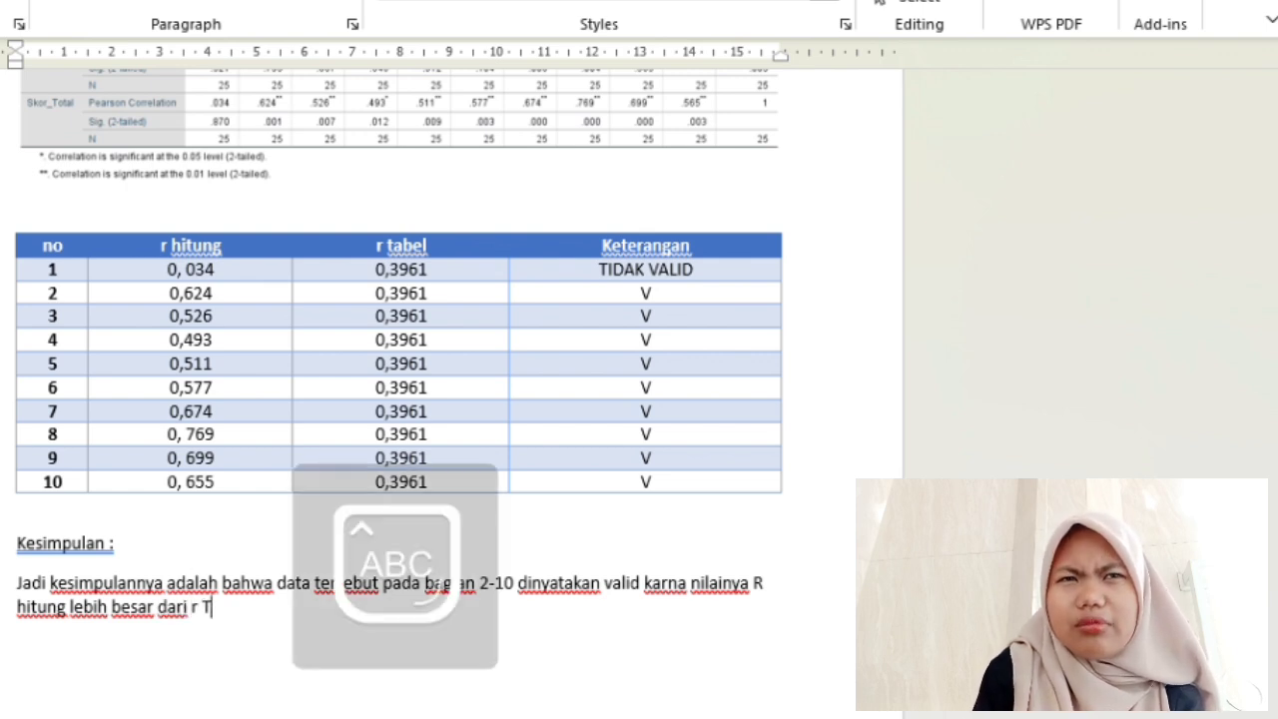
{"action": "type", "text": "ABEL"}
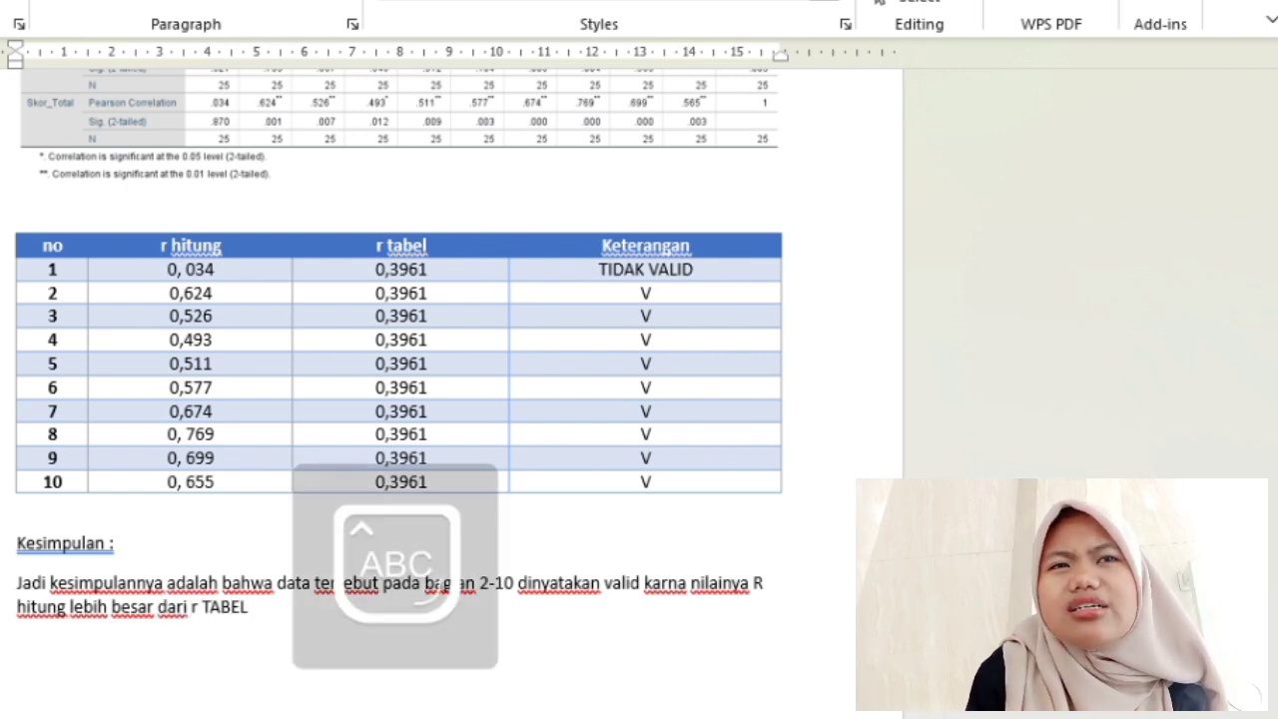
{"action": "key", "text": "BackSpace"}
{"action": "type", "text": ", "}
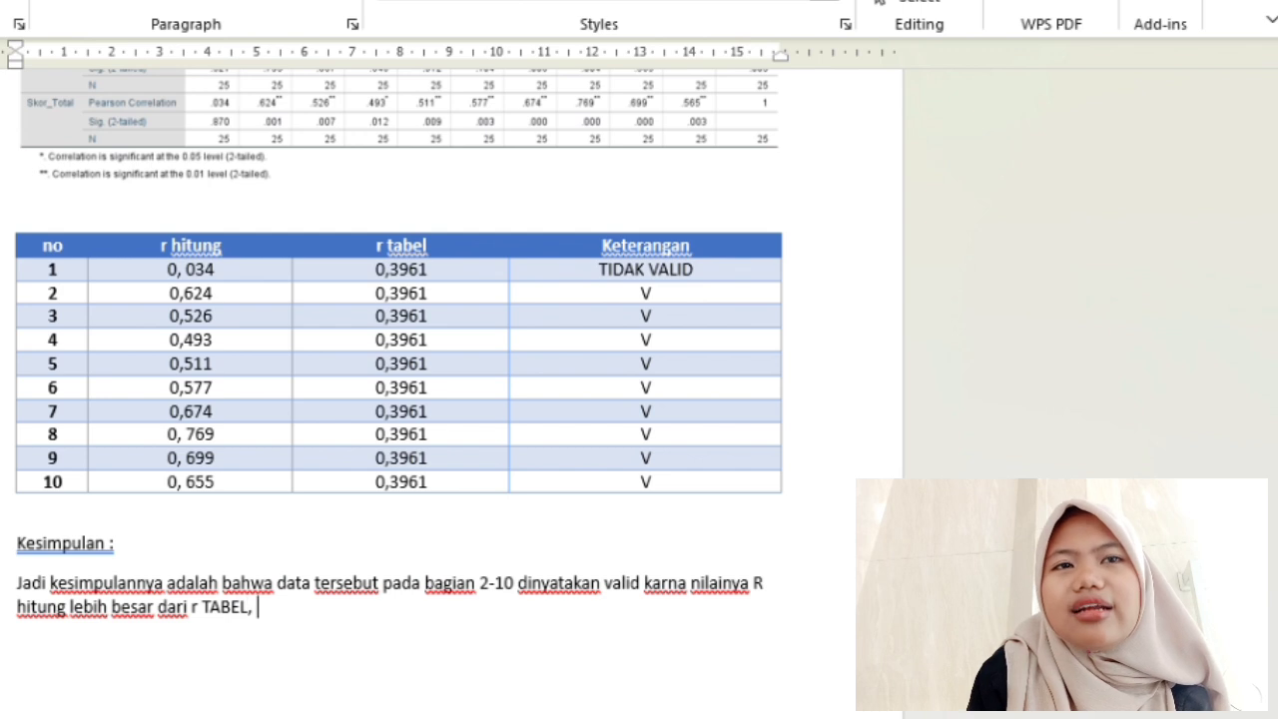
Step: Continue the conclusion with "Sedangkan Item bagian 1 tidak valid karna nilai R hitung lebih kecil dari R tabel"
{"action": "type", "text": "sEDANGKA"}
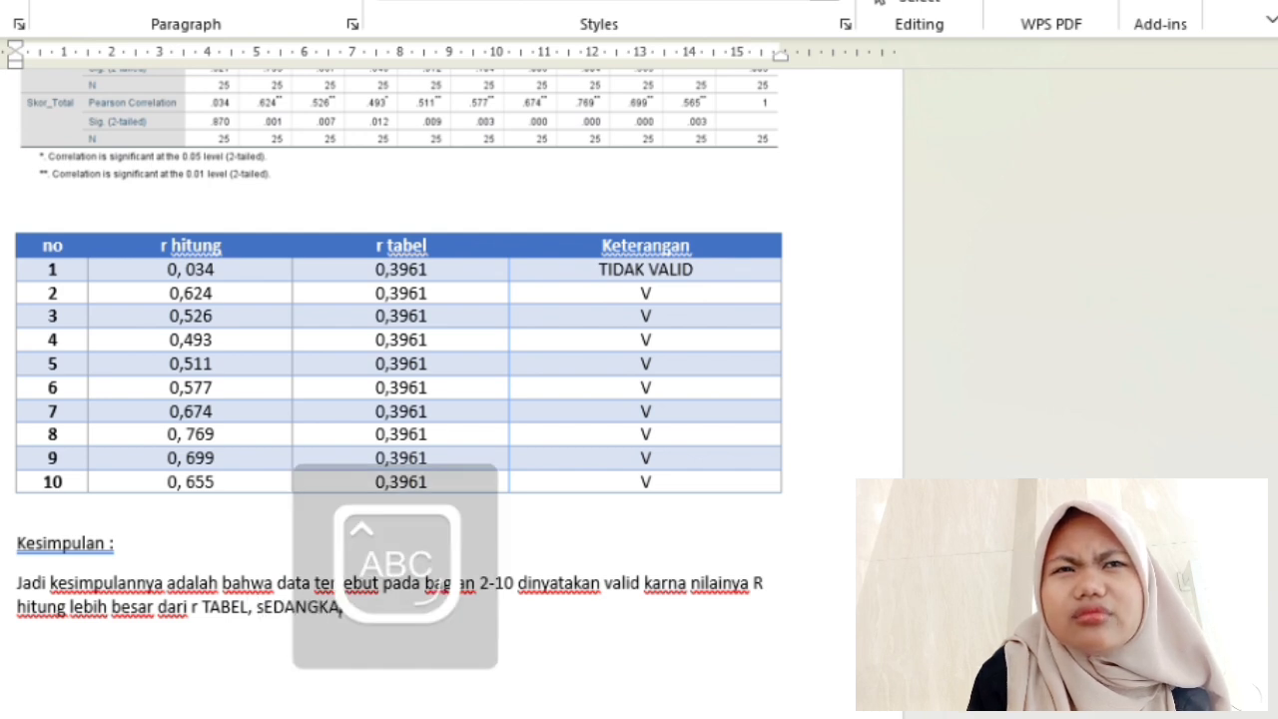
{"action": "type", "text": "N item"}
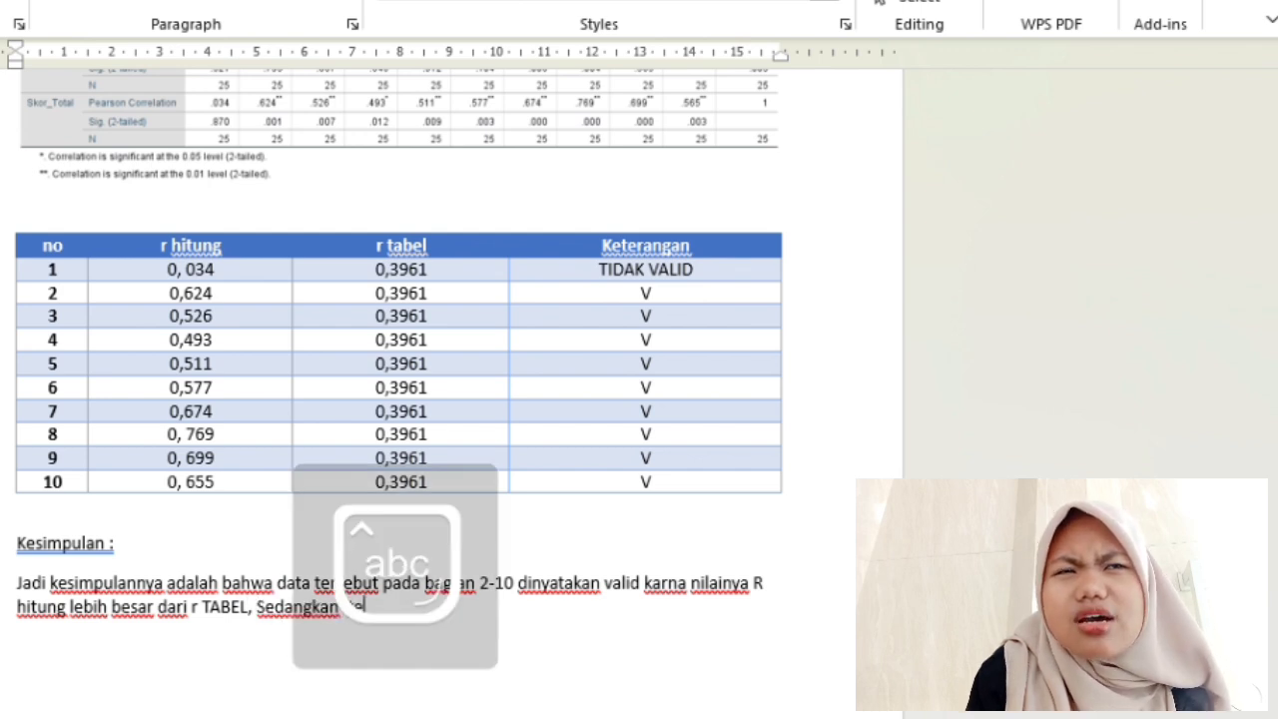
{"action": "type", "text": " bagian"}
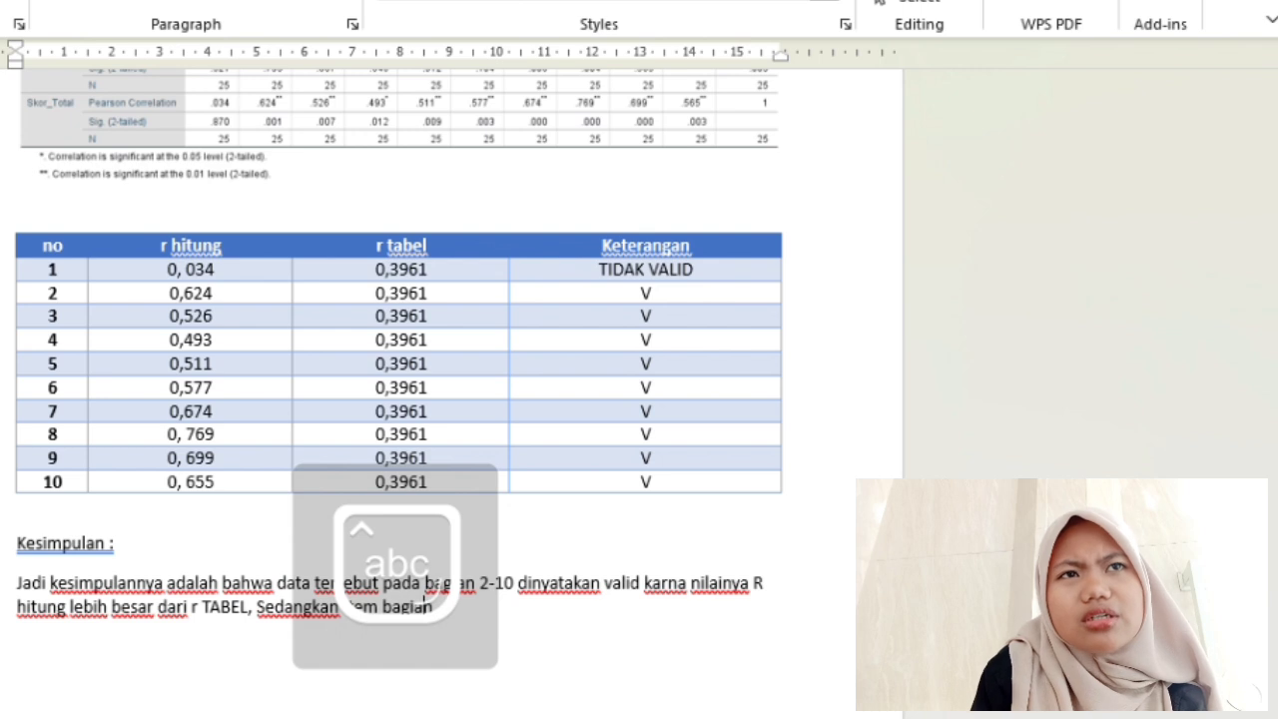
{"action": "type", "text": " 1 tidak "}
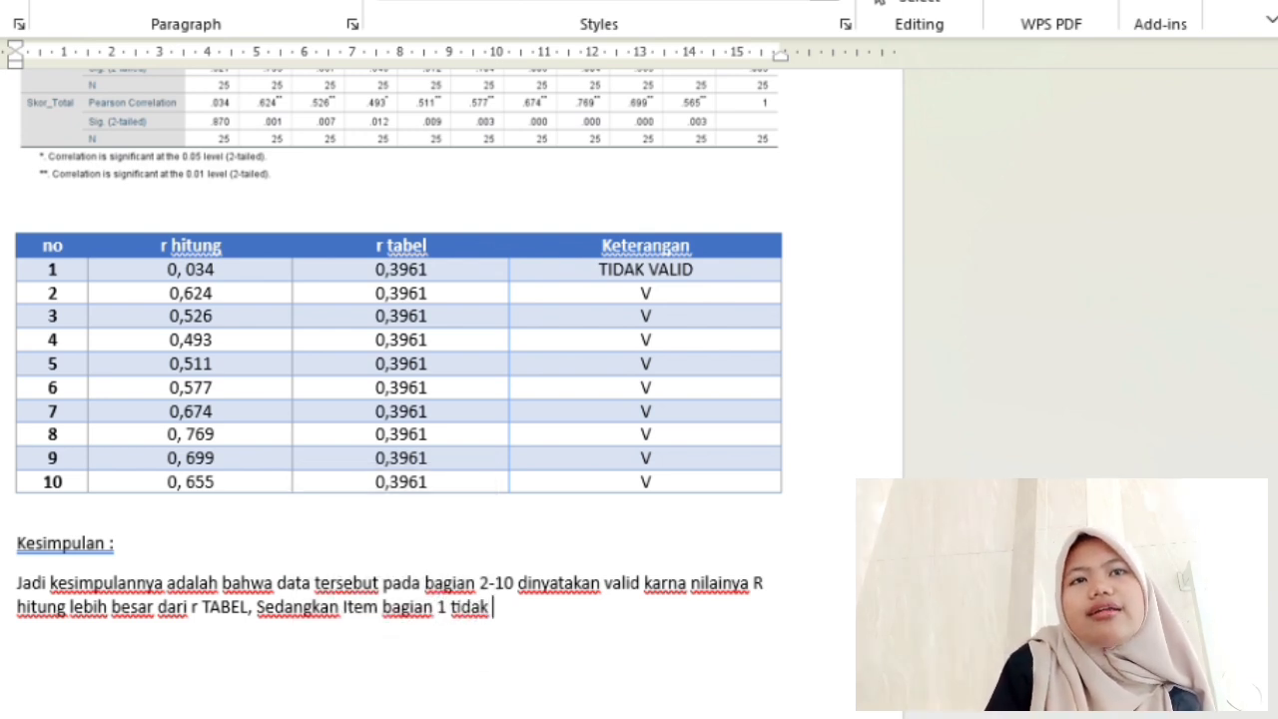
{"action": "type", "text": "valid kar"}
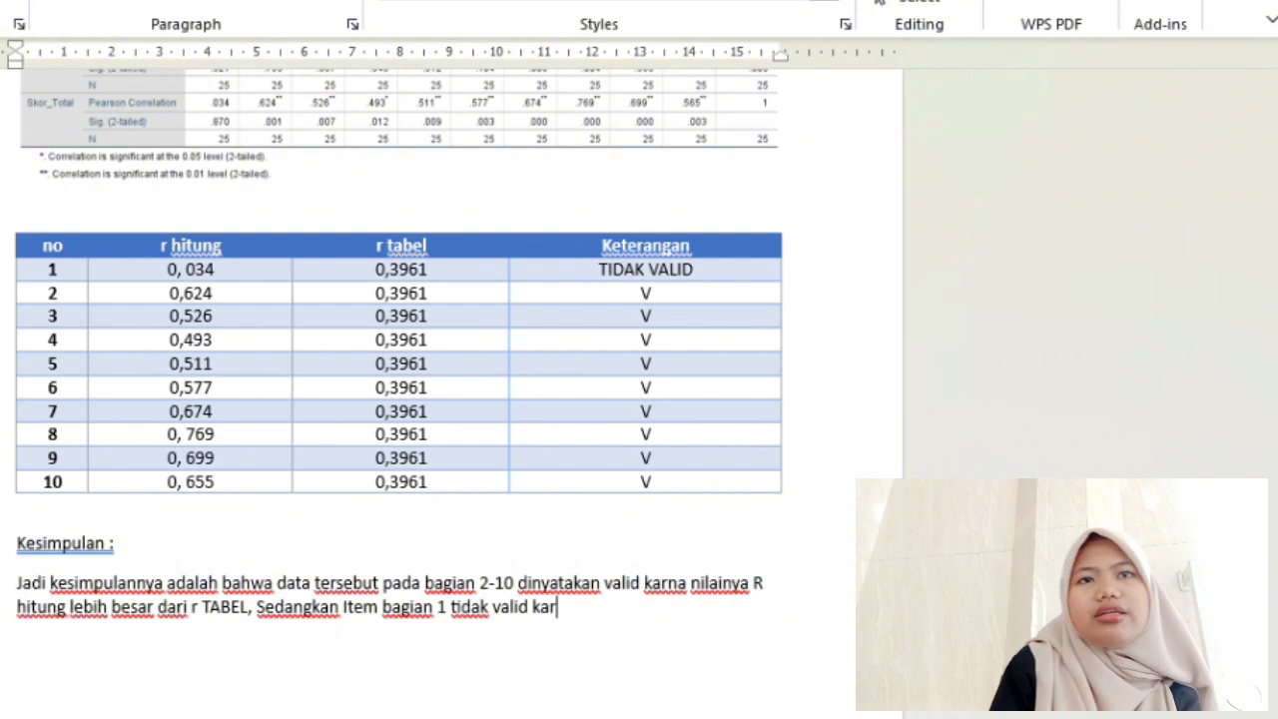
{"action": "type", "text": "na ni"}
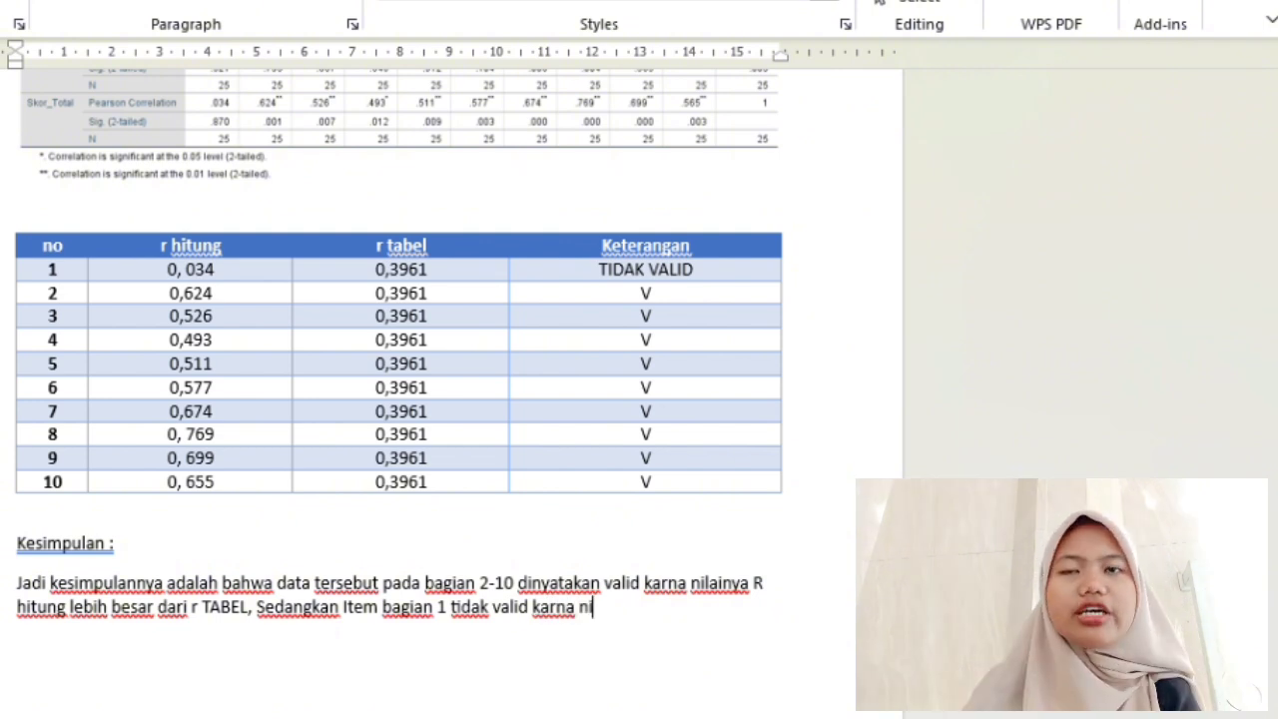
{"action": "type", "text": "lai"}
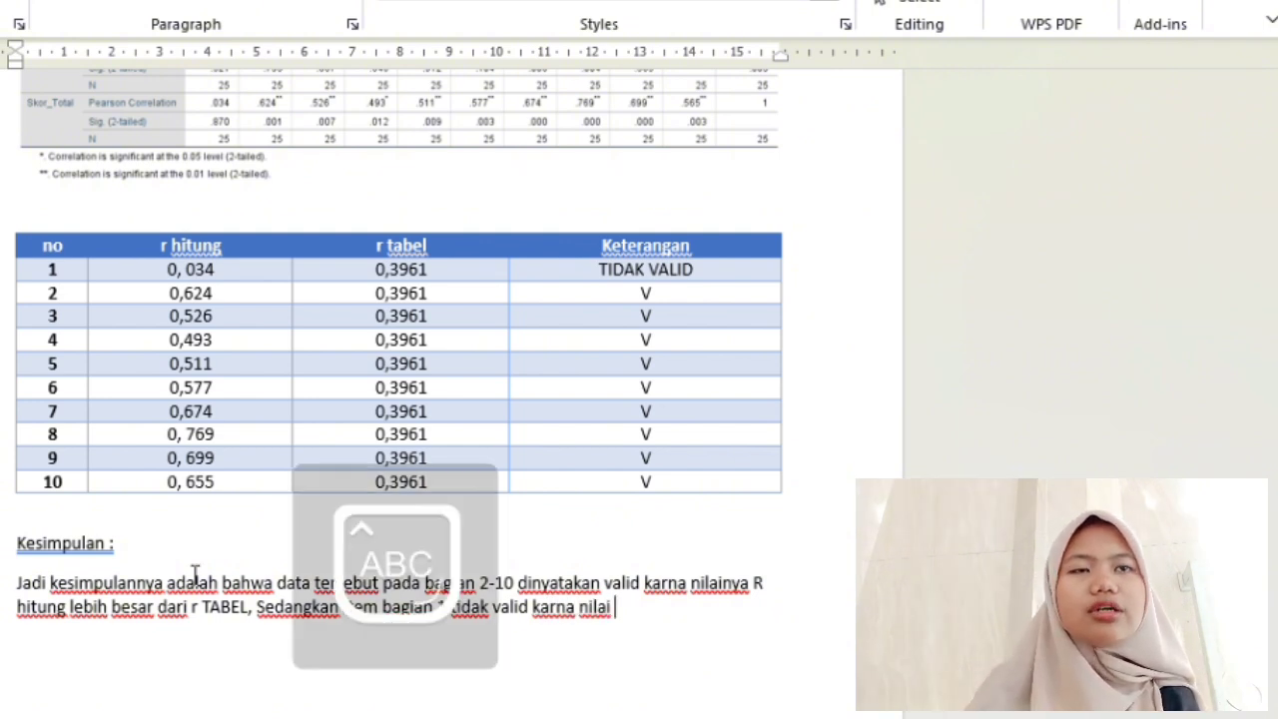
{"action": "type", "text": " R hitung le"}
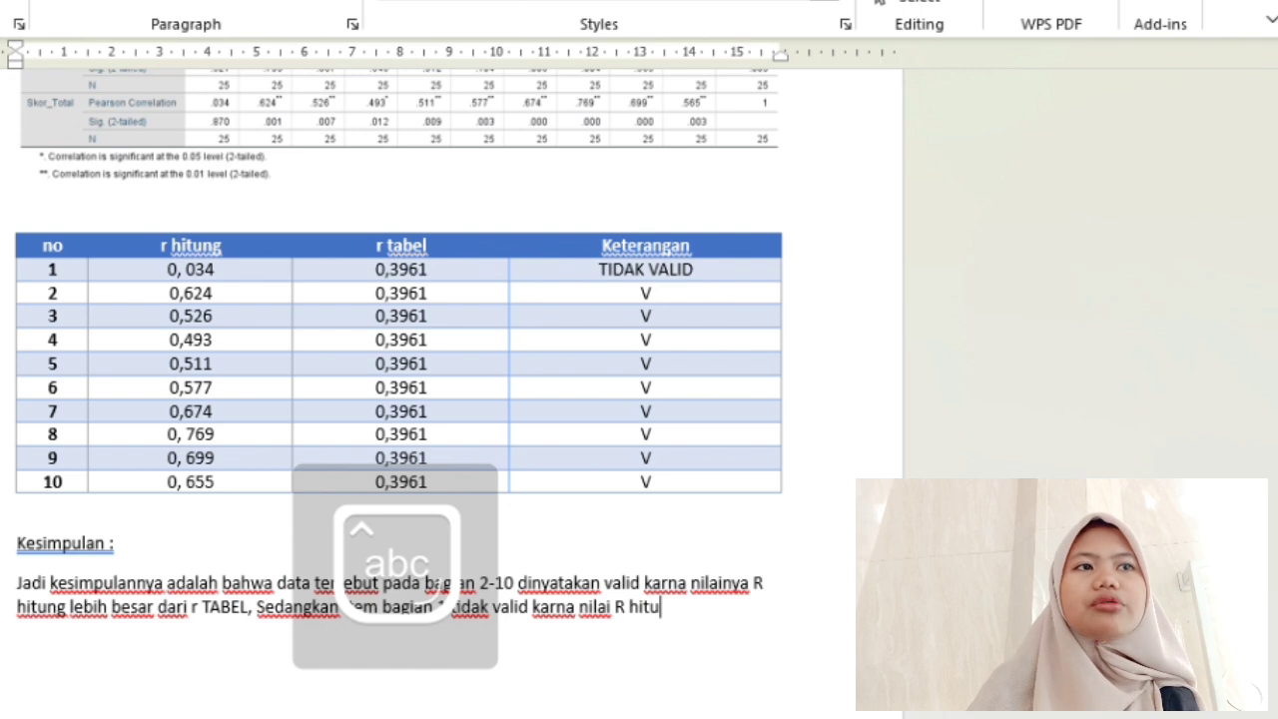
{"action": "type", "text": "h "}
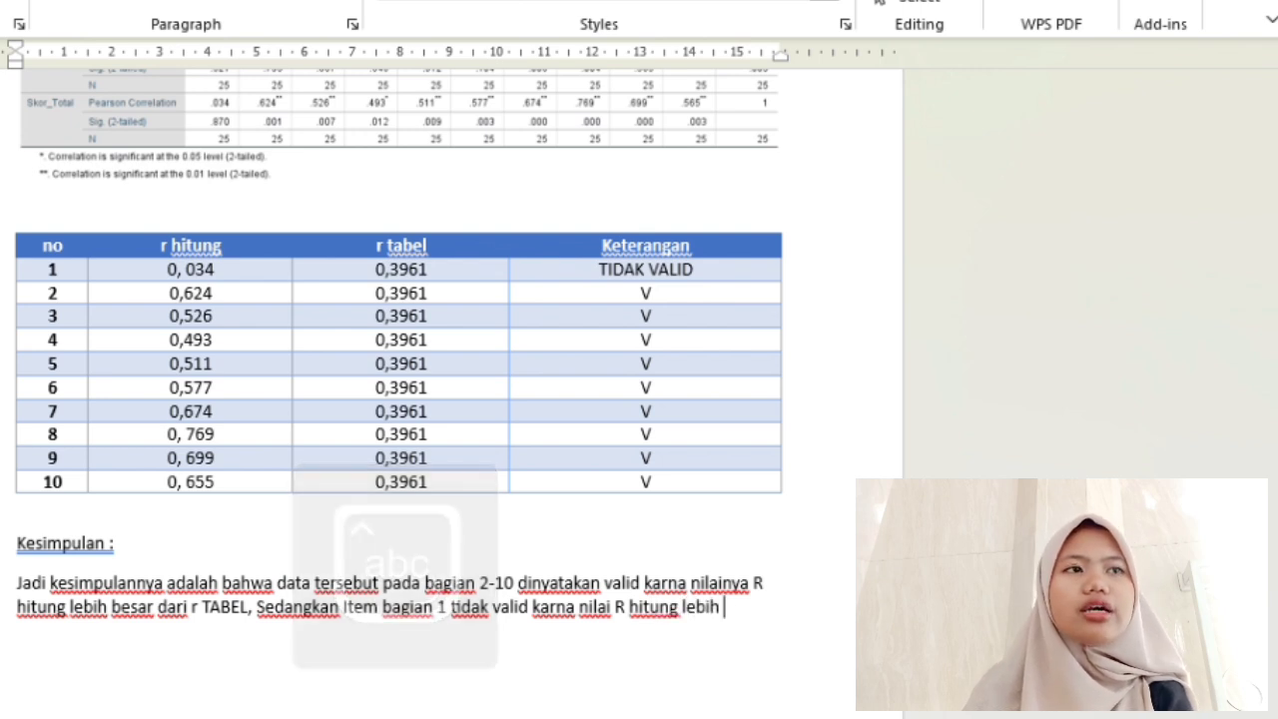
{"action": "type", "text": "kecil dari"}
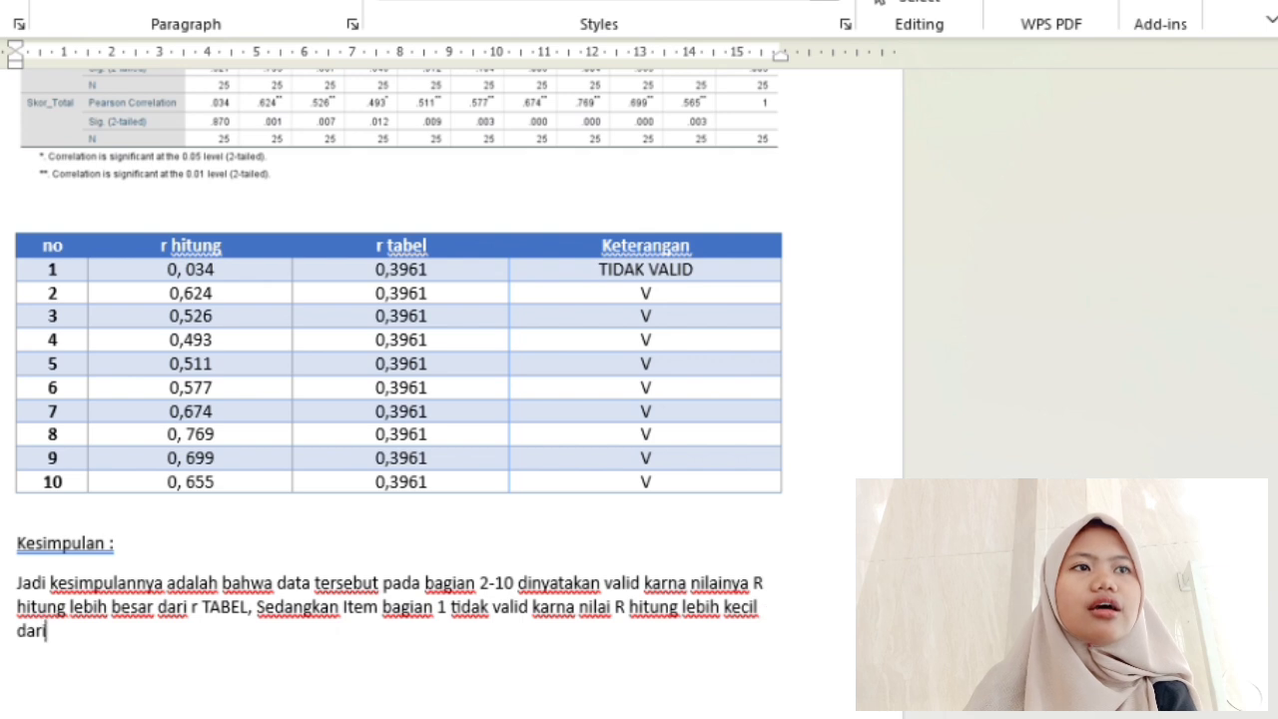
{"action": "type", "text": " R tabel"}
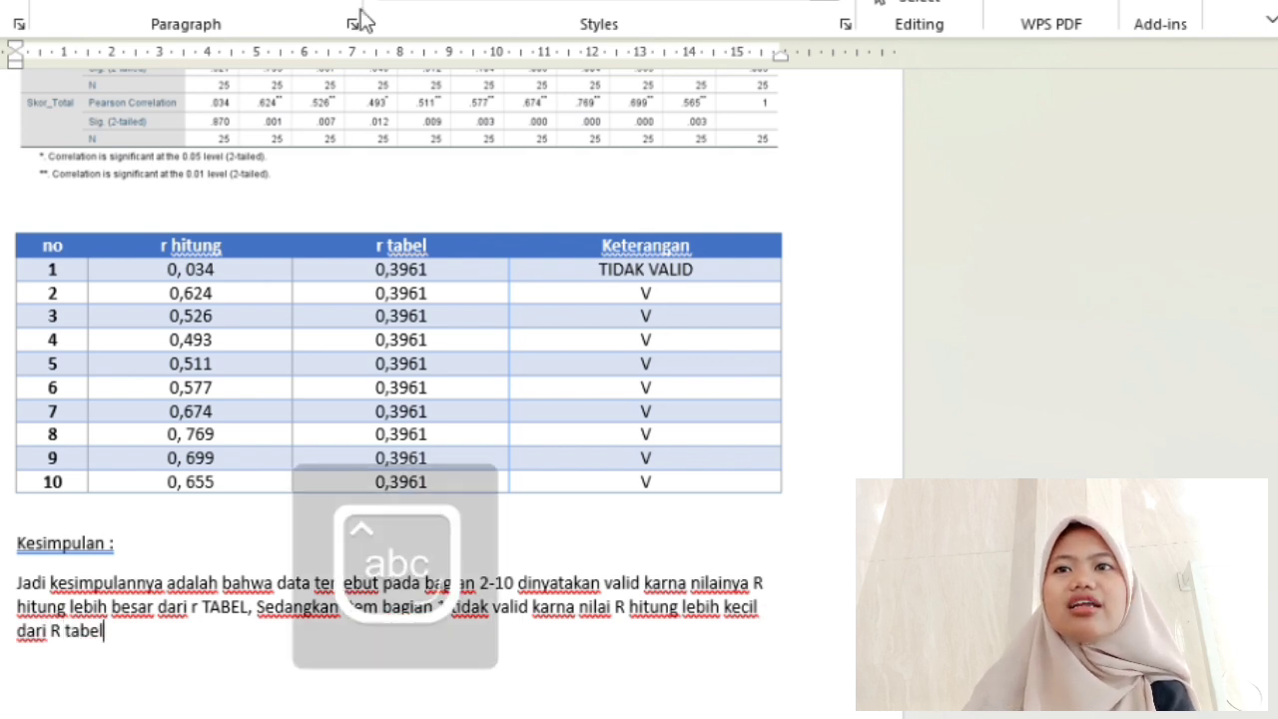
Step: Delete and re-enter the closing words "R tabel" of the conclusion
{"action": "key", "text": "BackSpace"}
{"action": "key", "text": "BackSpace"}
{"action": "key", "text": "BackSpace"}
{"action": "key", "text": "BackSpace"}
{"action": "key", "text": "BackSpace"}
{"action": "key", "text": "BackSpace"}
{"action": "key", "text": "BackSpace"}
{"action": "key", "text": "BackSpace"}
{"action": "key", "text": "BackSpace"}
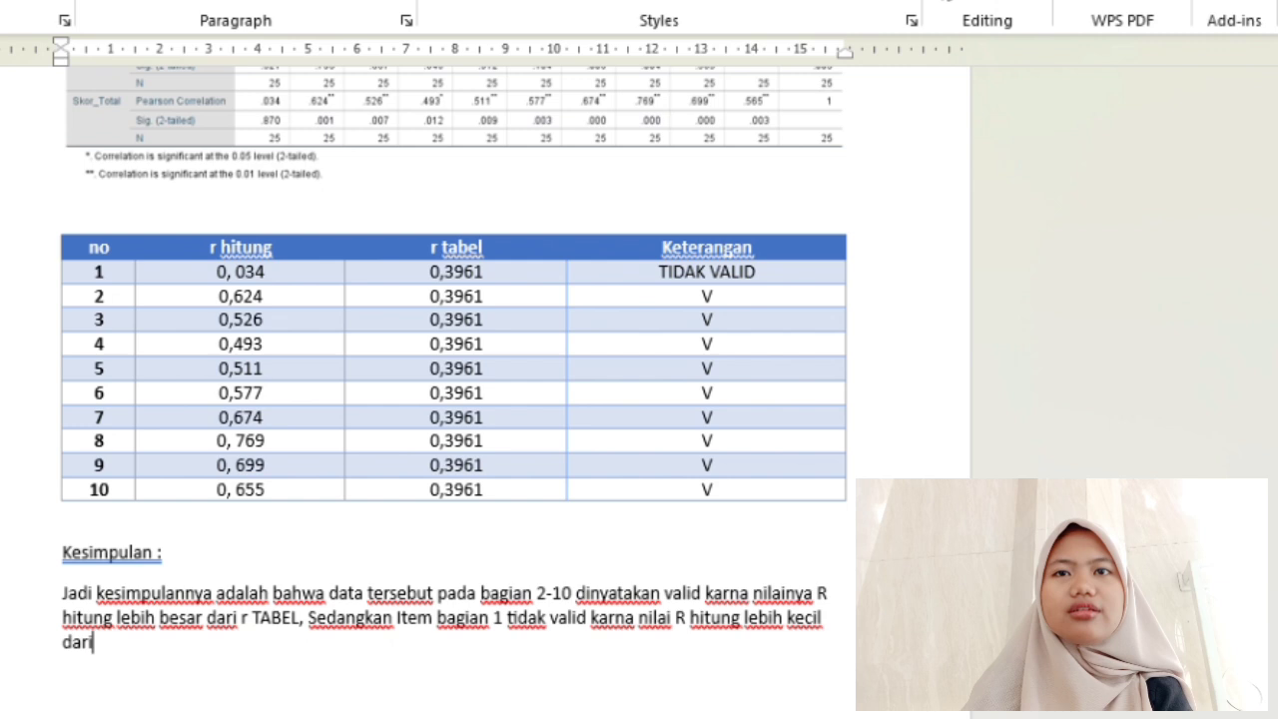
{"action": "type", "text": "i "}
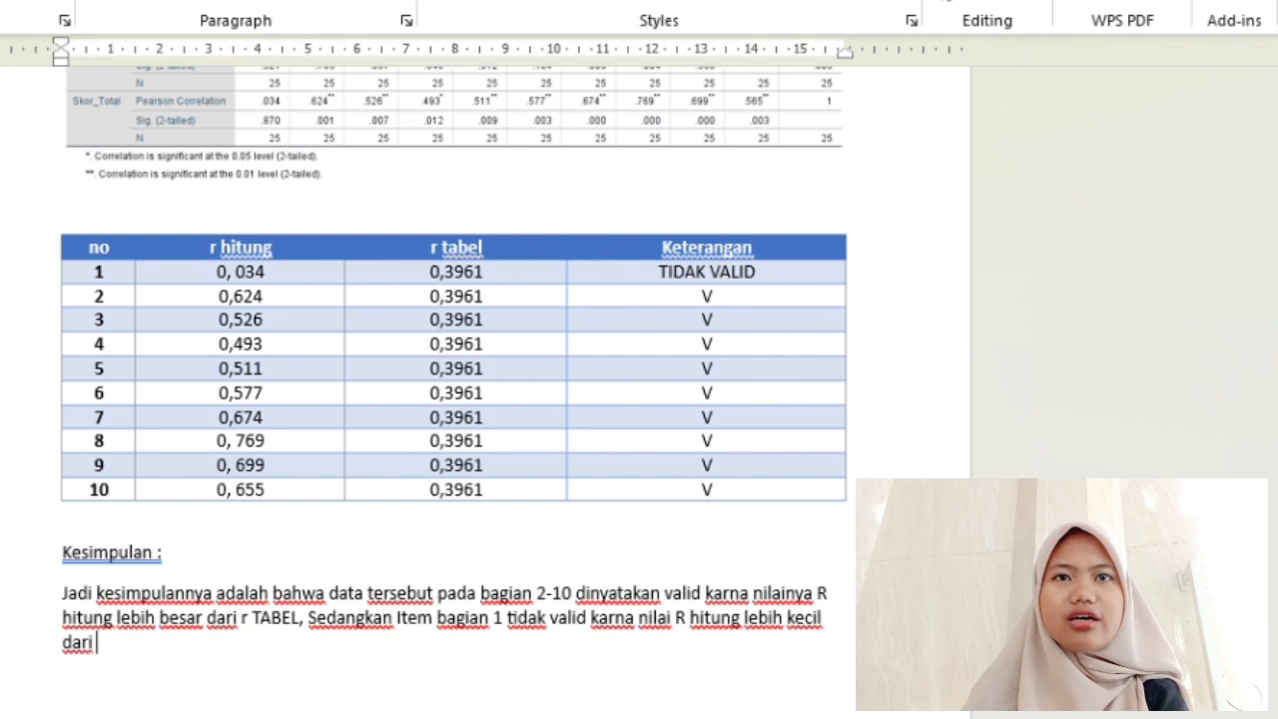
{"action": "type", "text": "R tabel"}
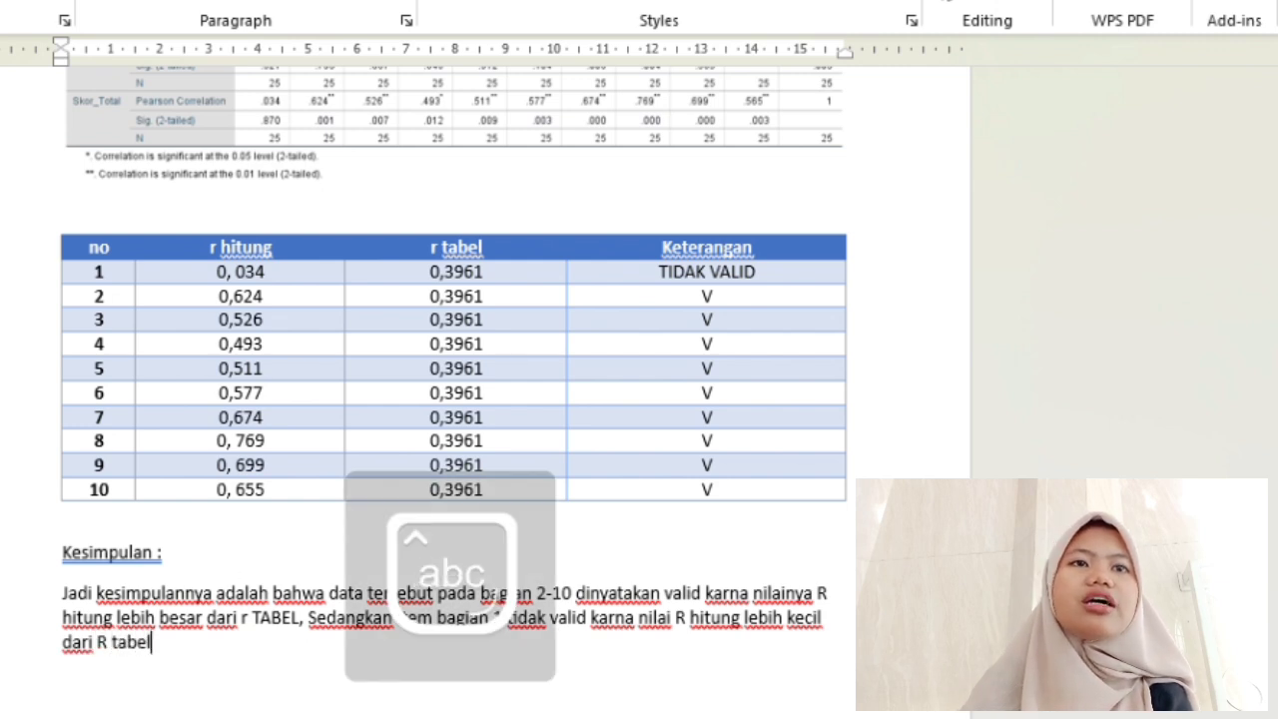
{"action": "key", "text": "BackSpace"}
{"action": "key", "text": "BackSpace"}
{"action": "key", "text": "BackSpace"}
{"action": "key", "text": "BackSpace"}
{"action": "type", "text": "abel"}
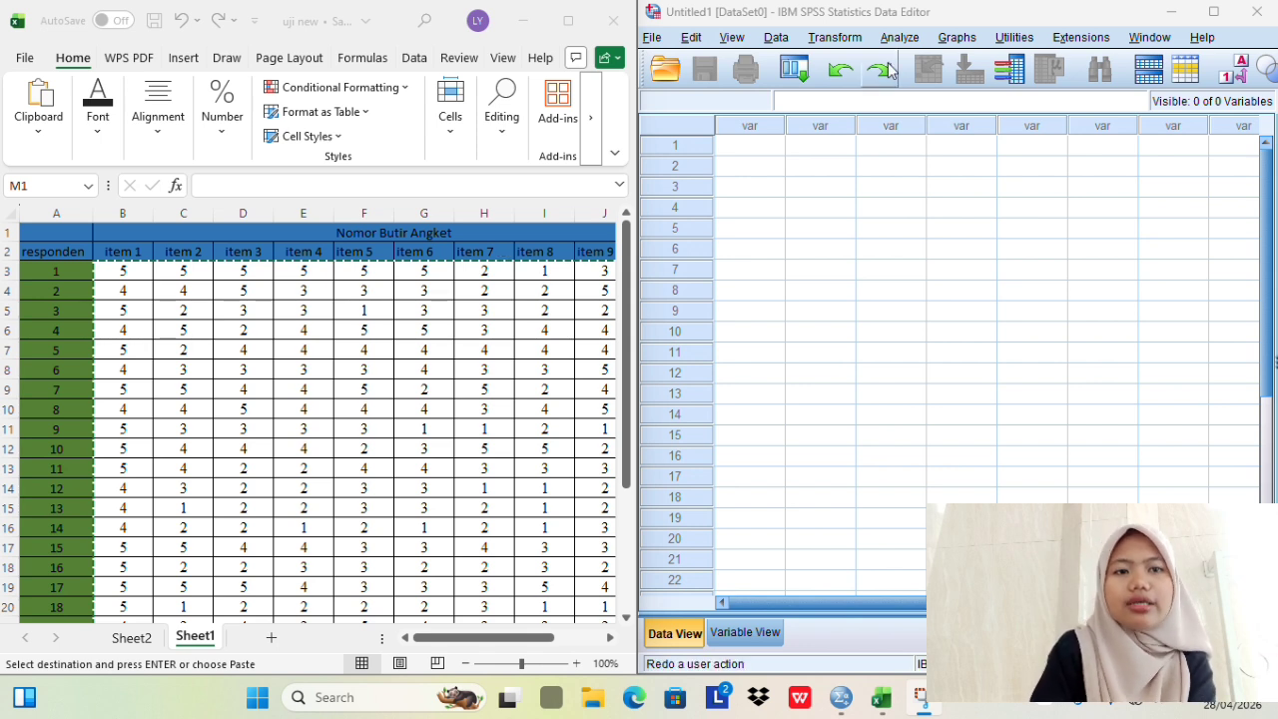
Step: Switch to the maximised SPSS Data Editor and paste the copied Excel scores starting at row 1 of the first column
{"action": "left_click", "coordinate": [1215, 9]}
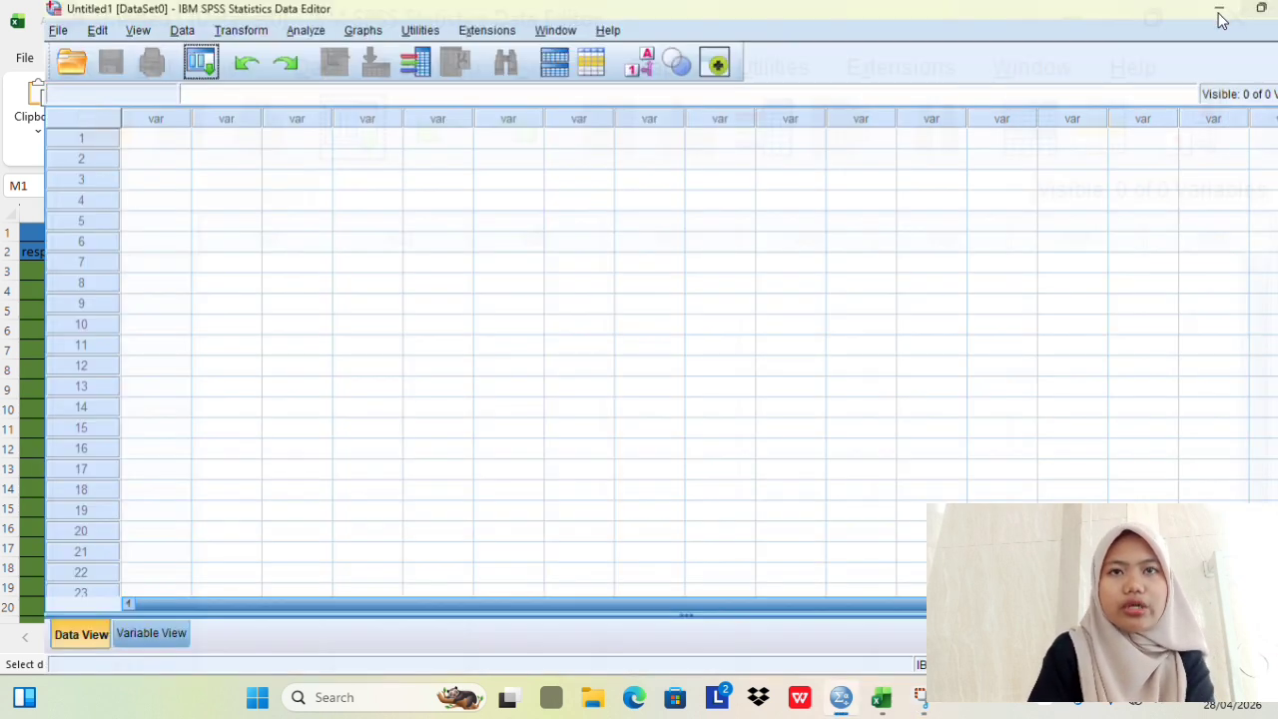
{"action": "left_click", "coordinate": [113, 139]}
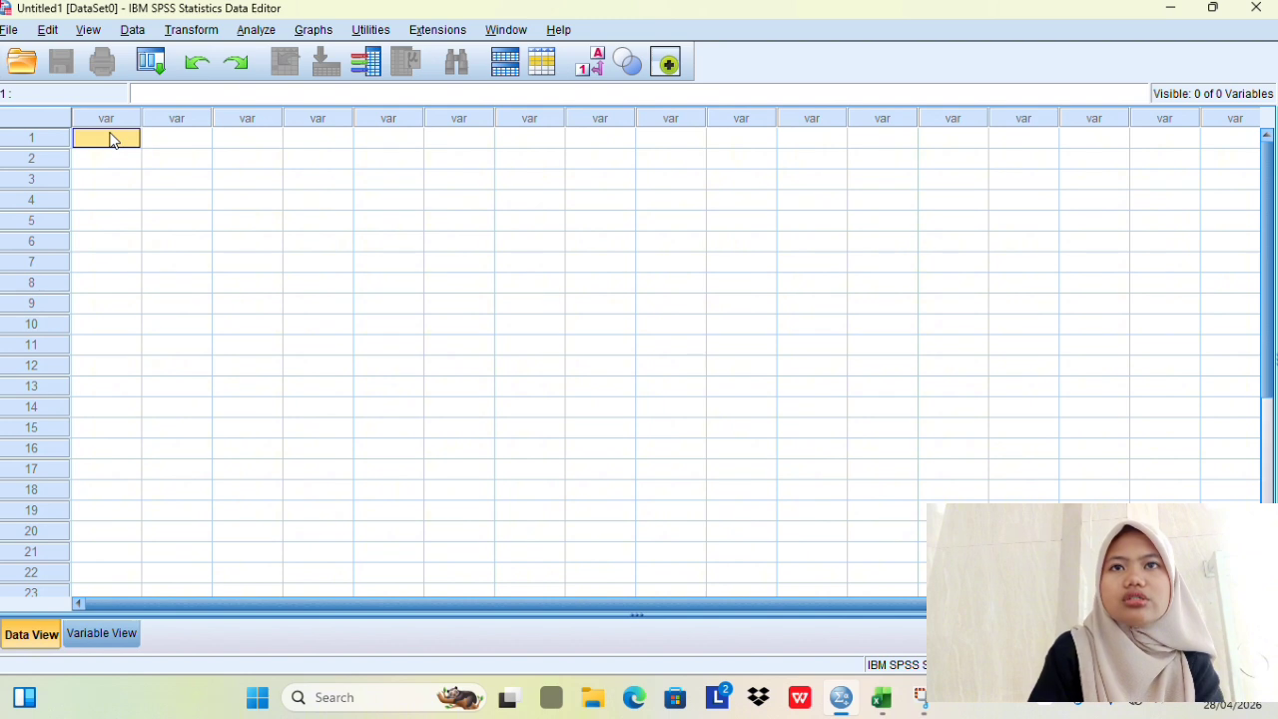
{"action": "key", "text": "ctrl+v"}
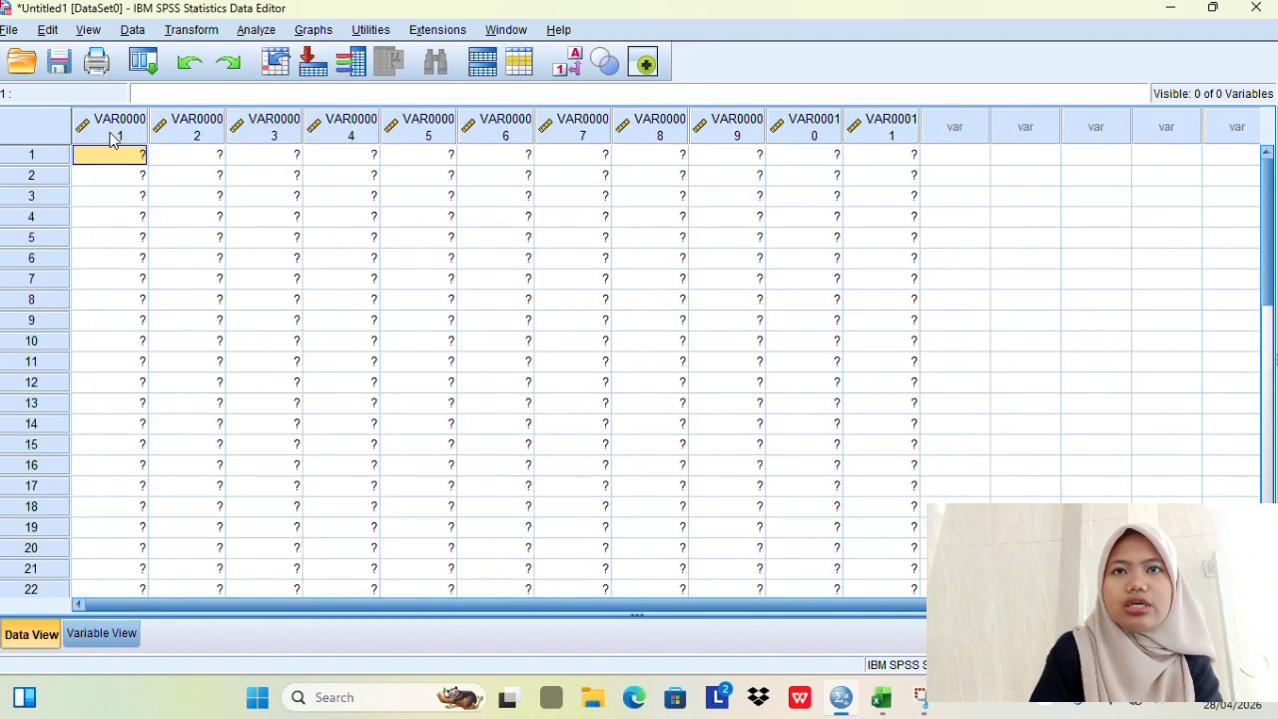
{"action": "left_click", "coordinate": [113, 130]}
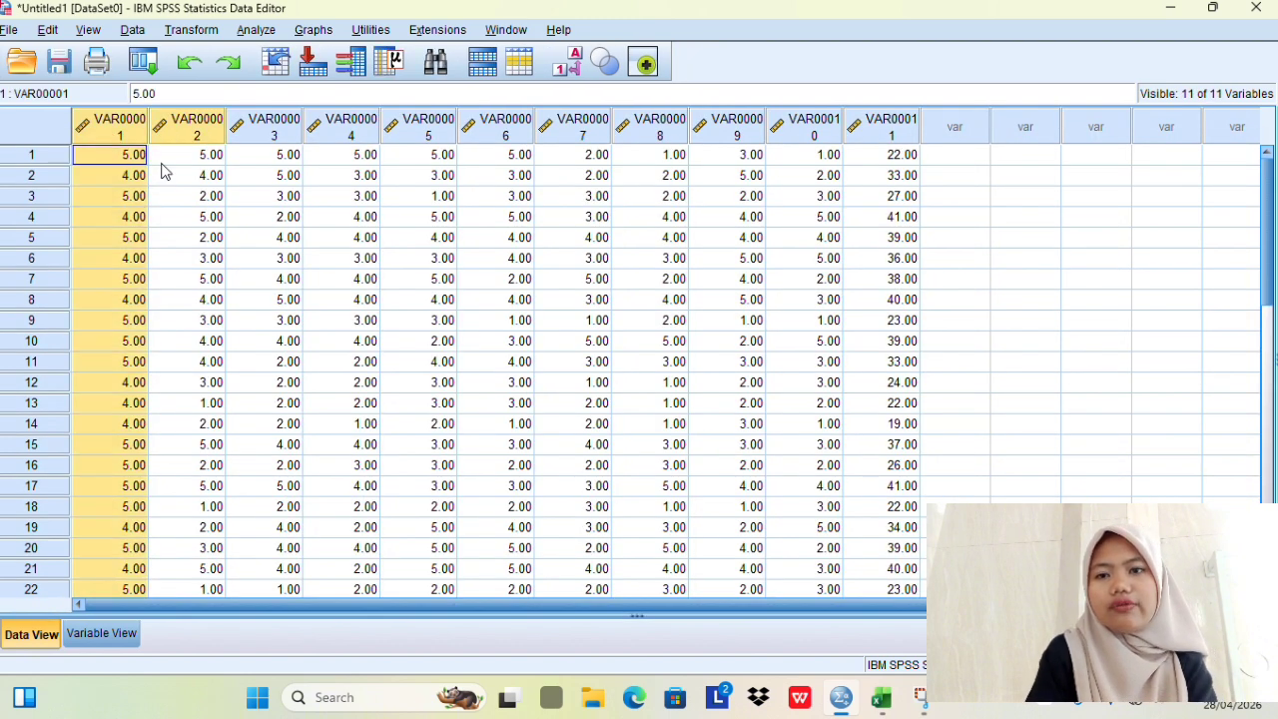
{"action": "left_click", "coordinate": [160, 164]}
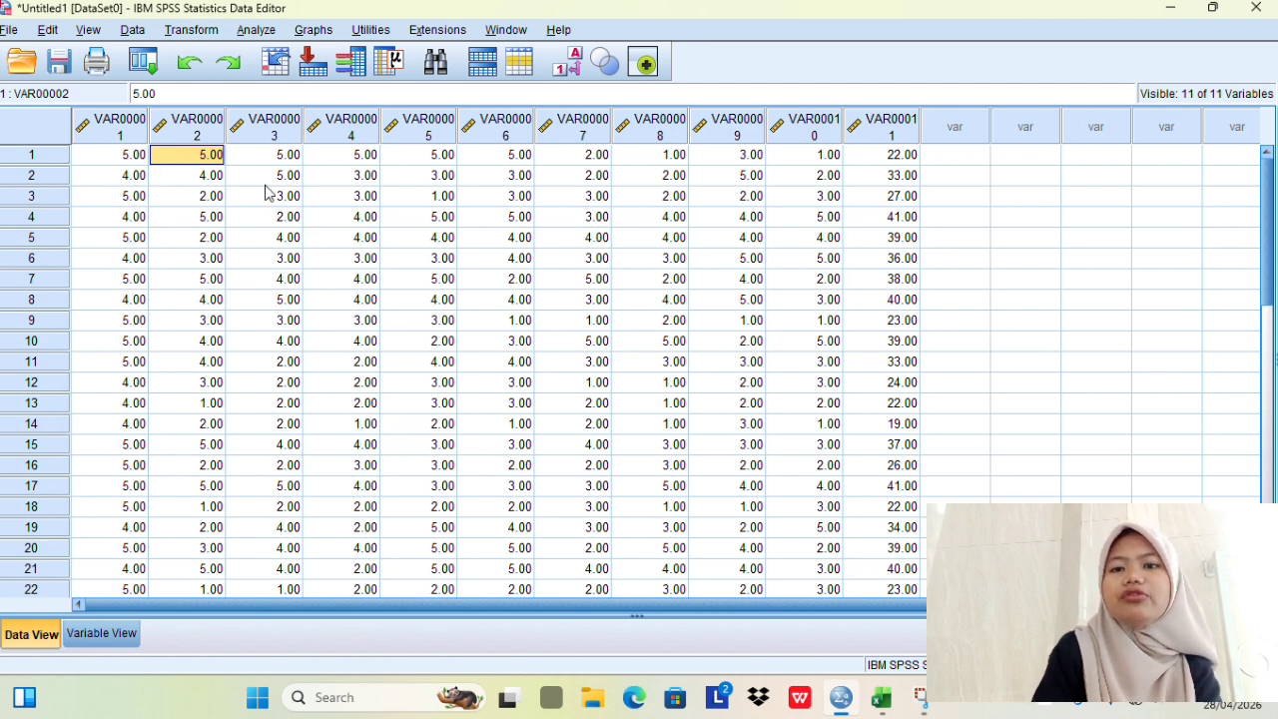
Step: Try to replace "VAR000" with "Item" in all the variable names in Variable View
{"action": "key", "text": "ctrl+t"}
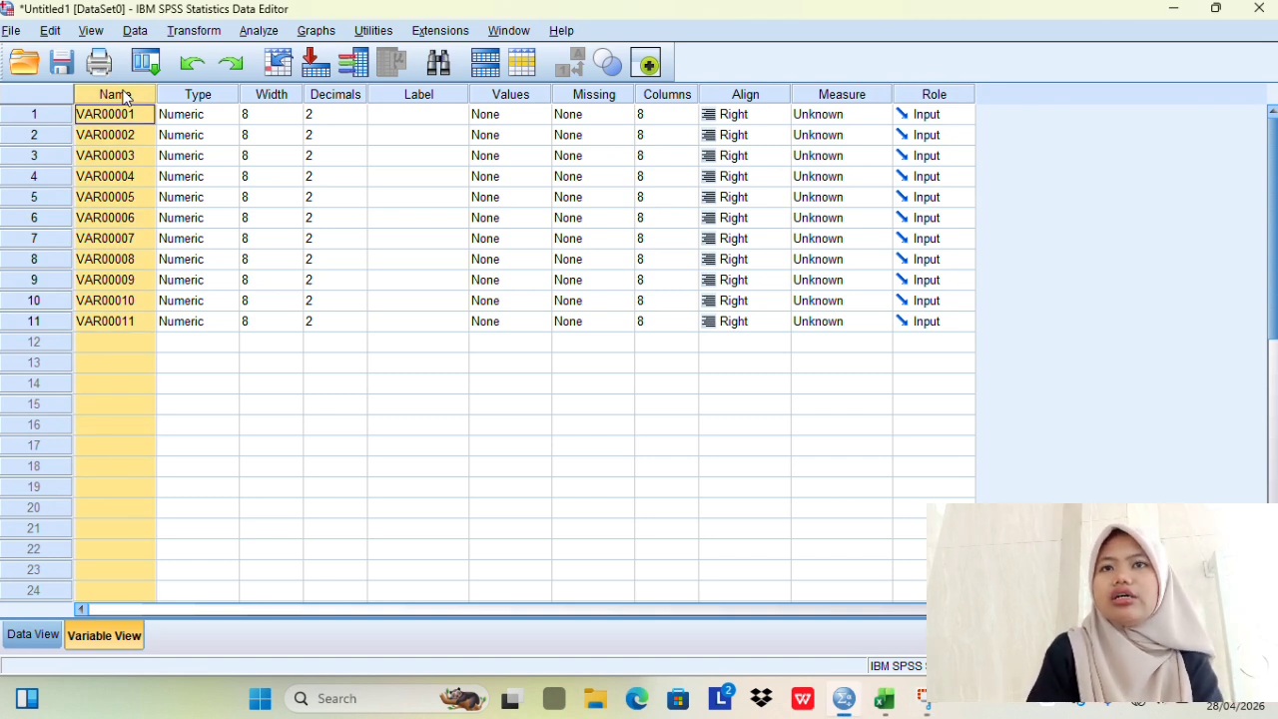
{"action": "key", "text": "ctrl+f"}
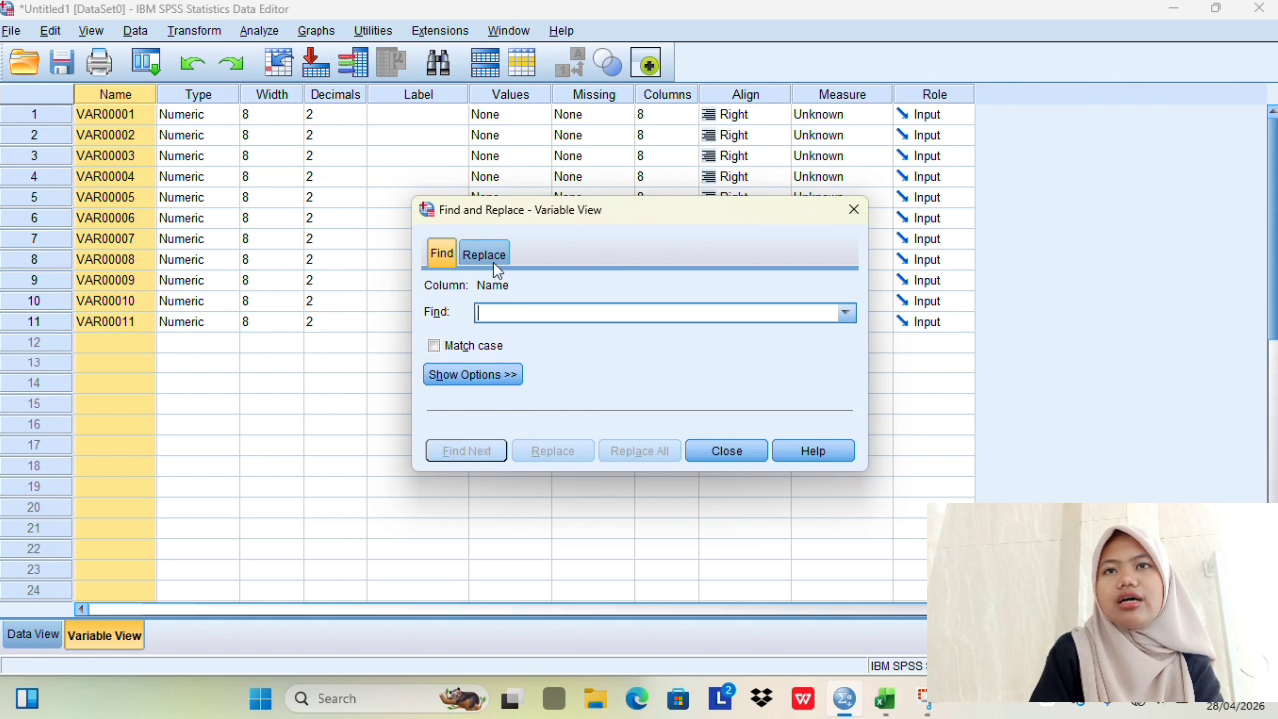
{"action": "left_click", "coordinate": [497, 256]}
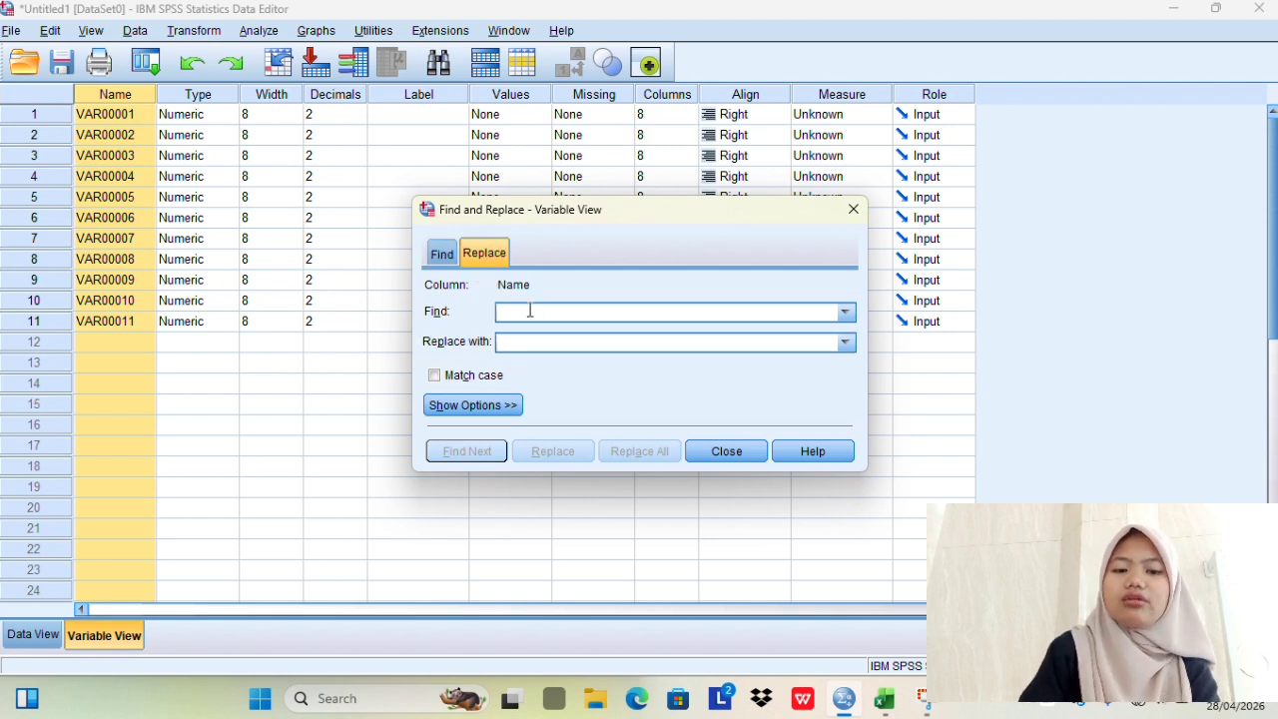
{"action": "key", "text": "Caps_Lock"}
{"action": "type", "text": "V"}
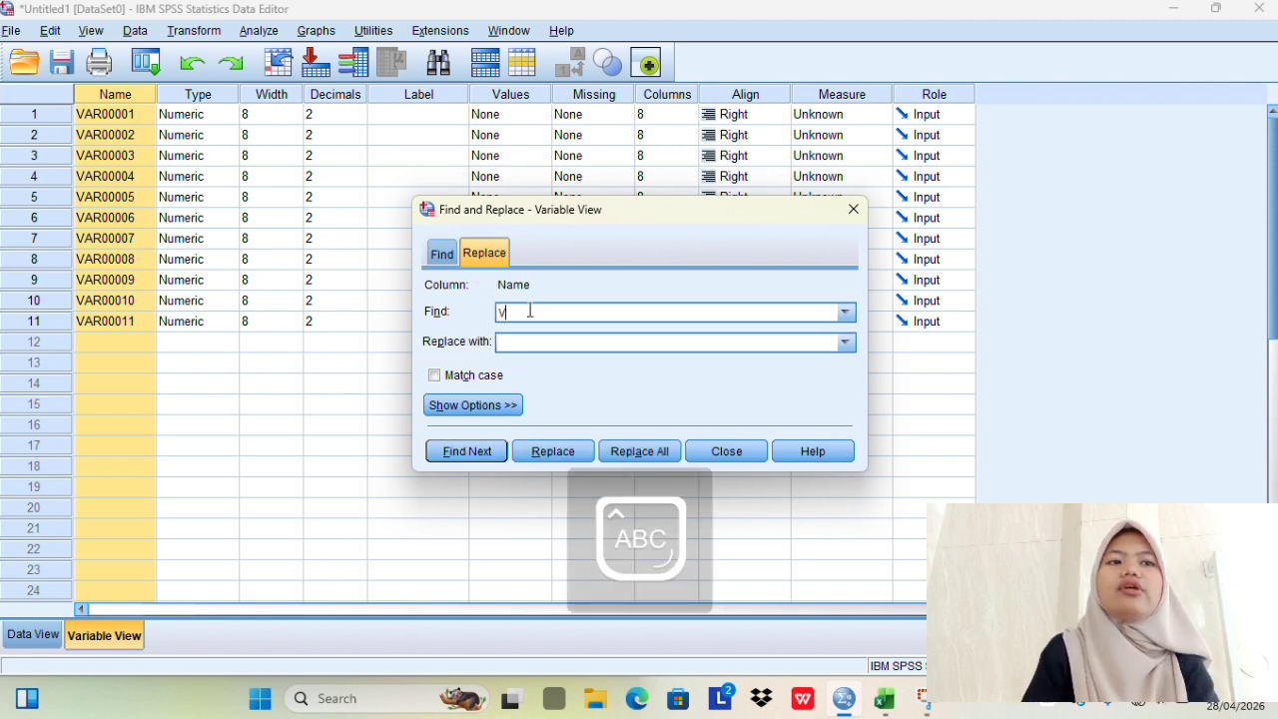
{"action": "type", "text": "AR000"}
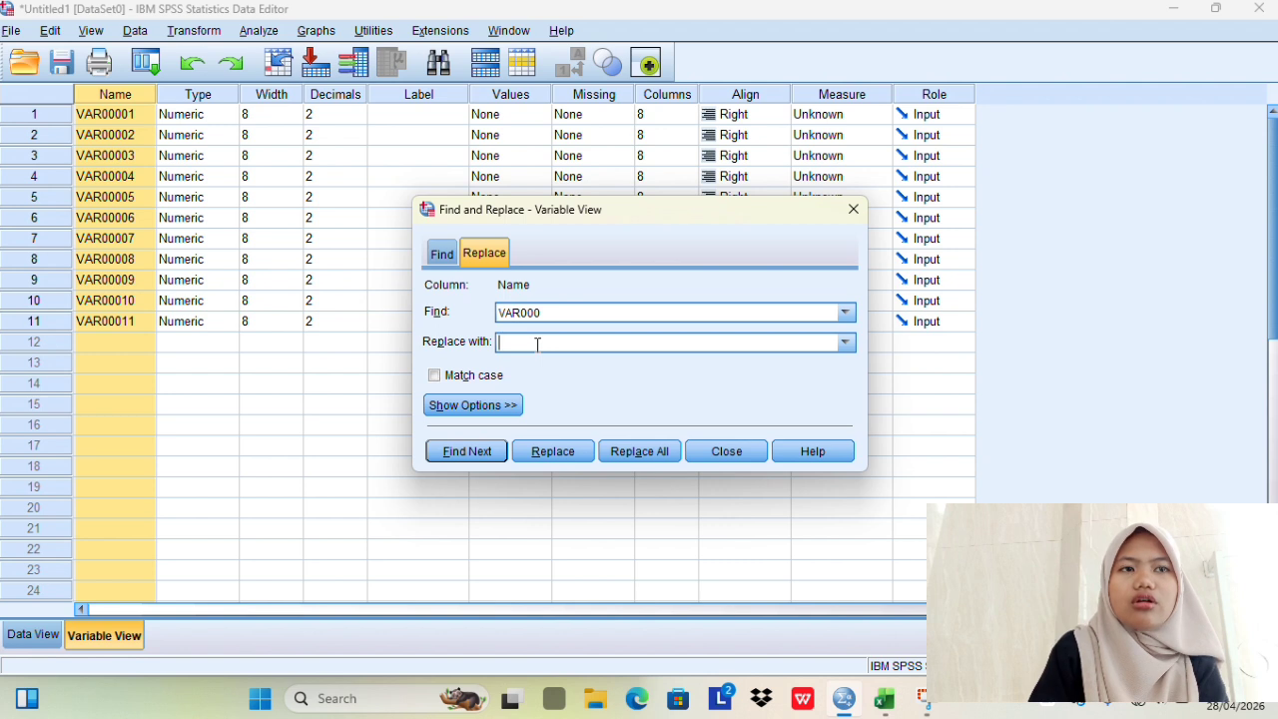
{"action": "key", "text": "Caps_Lock"}
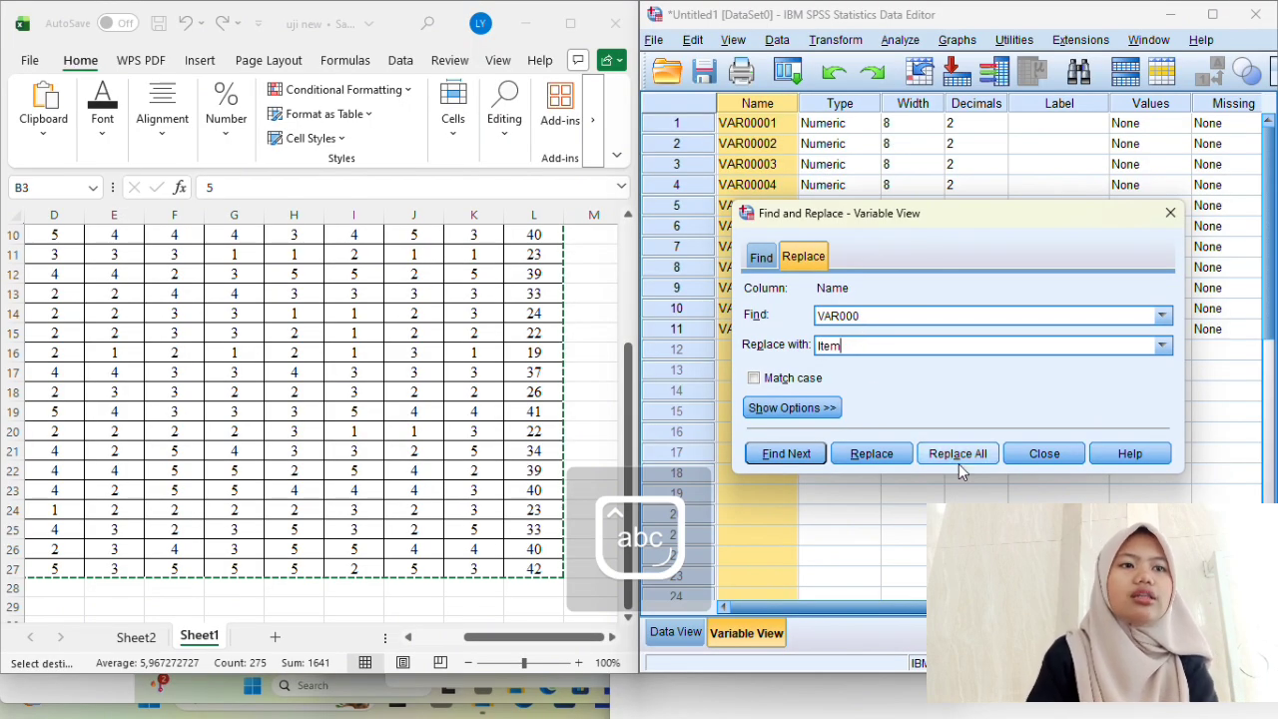
{"action": "left_click", "coordinate": [975, 454]}
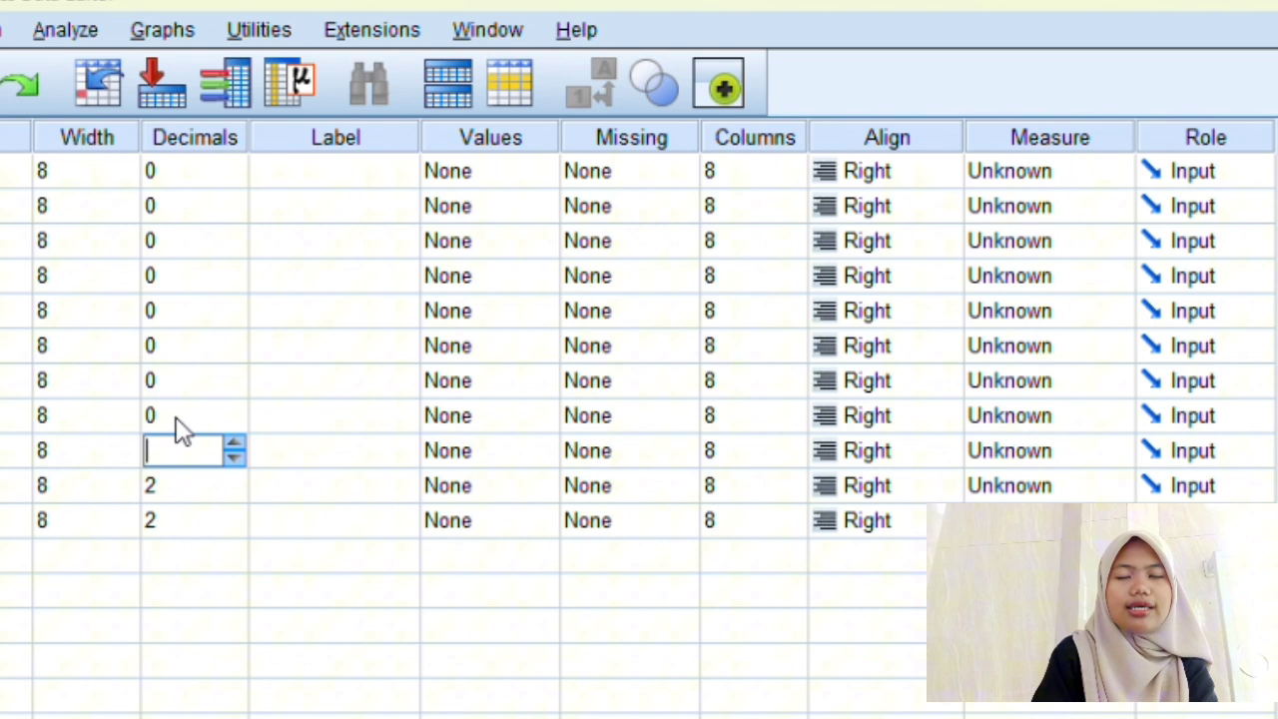
Step: Set the decimals of the last three variables to 0
{"action": "type", "text": "0"}
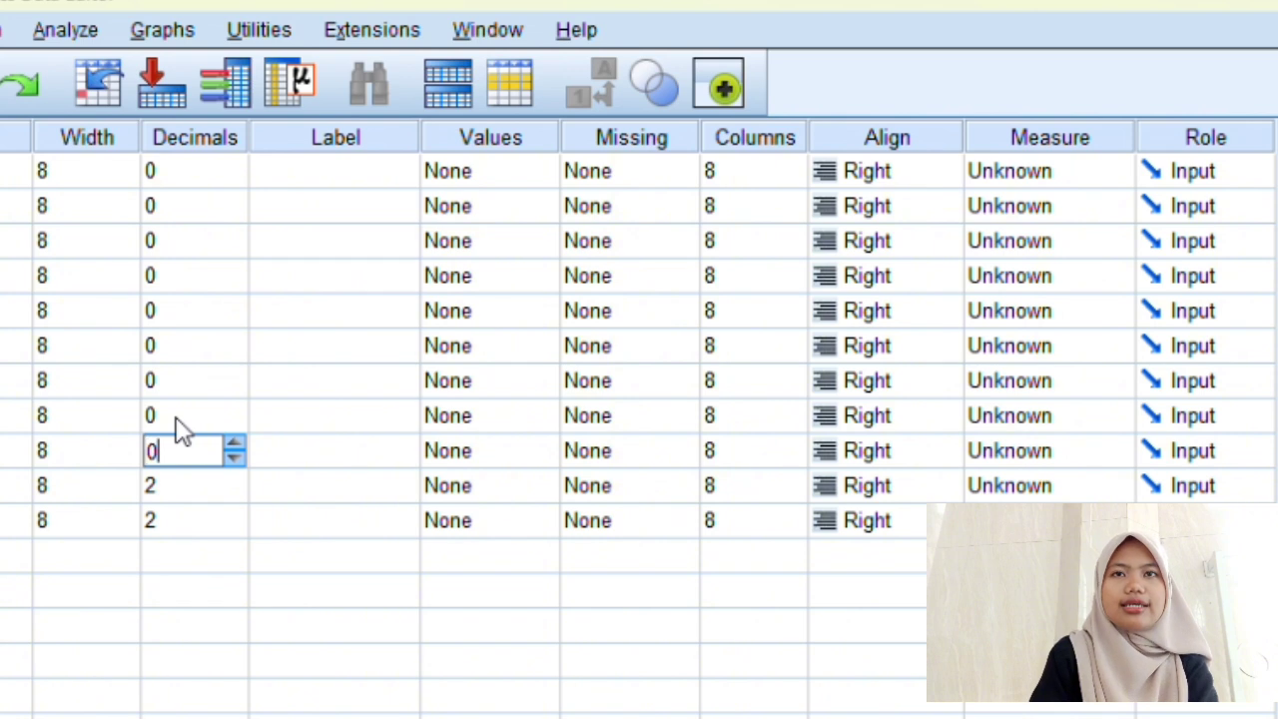
{"action": "key", "text": "Return"}
{"action": "key", "text": "BackSpace"}
{"action": "key", "text": "BackSpace"}
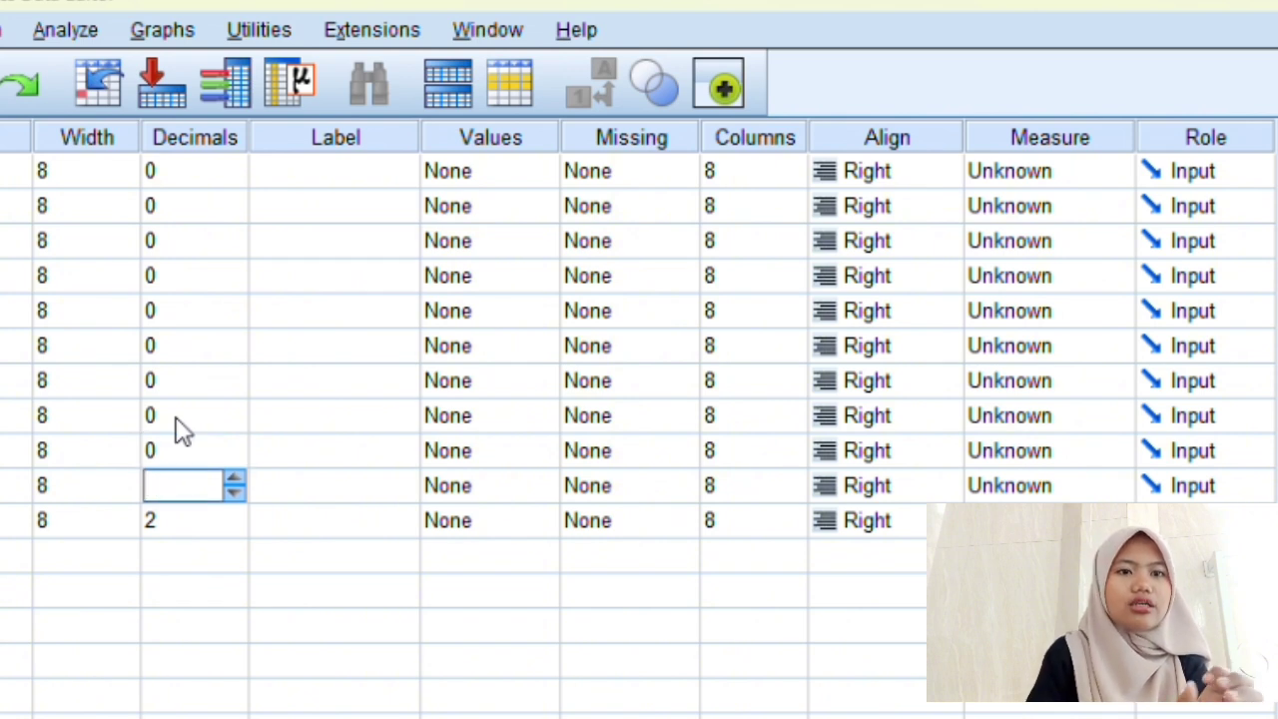
{"action": "key", "text": "Return"}
{"action": "key", "text": "BackSpace"}
{"action": "type", "text": "0"}
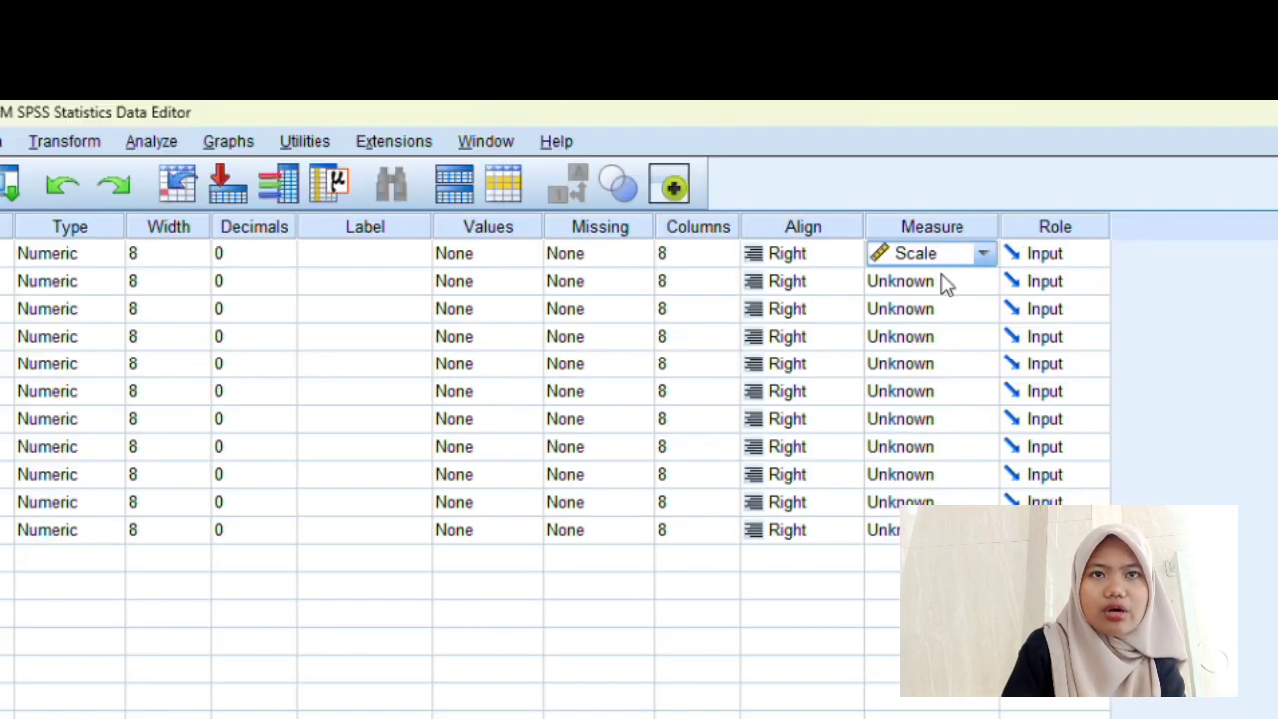
Step: Set the measurement level of all eleven variables to Scale
{"action": "key", "text": "Return"}
{"action": "key", "text": "s"}
{"action": "key", "text": "Return"}
{"action": "key", "text": "s"}
{"action": "key", "text": "Return"}
{"action": "key", "text": "s"}
{"action": "key", "text": "Return"}
{"action": "key", "text": "s"}
{"action": "key", "text": "Return"}
{"action": "key", "text": "s"}
{"action": "key", "text": "Return"}
{"action": "key", "text": "s"}
{"action": "key", "text": "Return"}
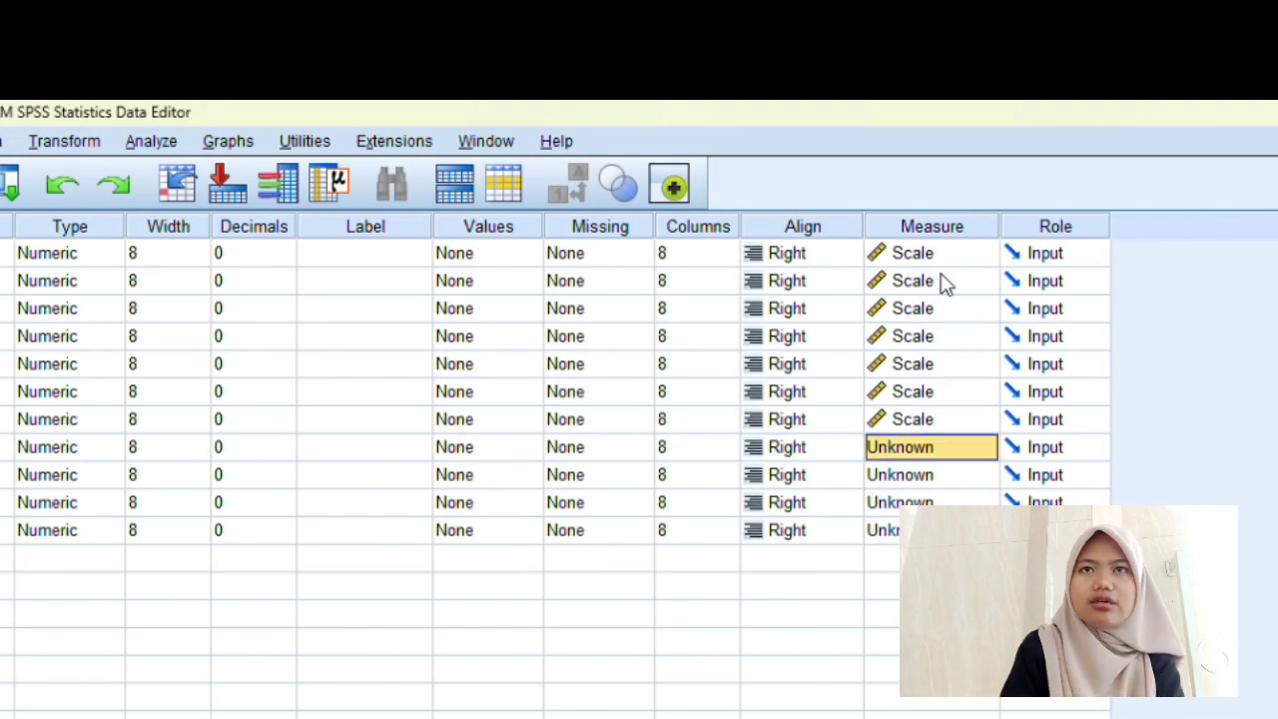
{"action": "key", "text": "s"}
{"action": "key", "text": "Return"}
{"action": "key", "text": "s"}
{"action": "key", "text": "Return"}
{"action": "key", "text": "s"}
{"action": "key", "text": "Return"}
{"action": "key", "text": "s"}
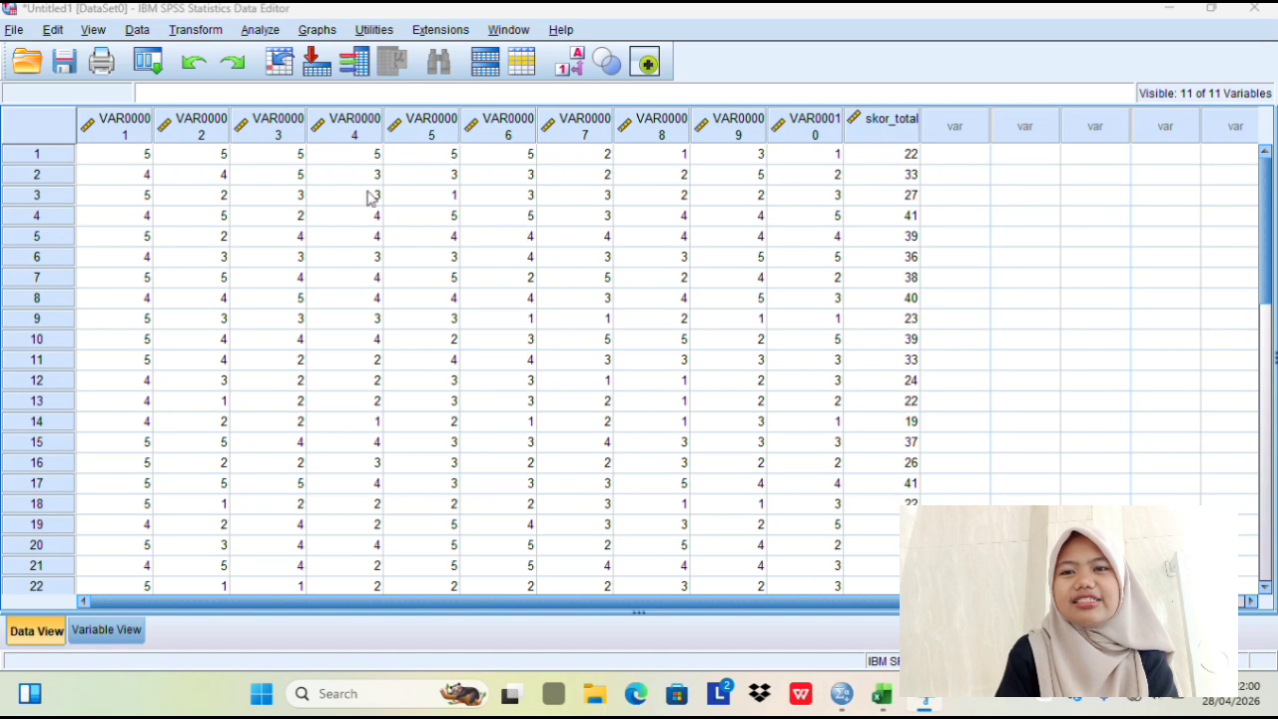
Step: Start a Reliability Analysis with VAR00001 through VAR00010 as its items, leaving out skor_total
{"action": "left_click", "coordinate": [258, 32]}
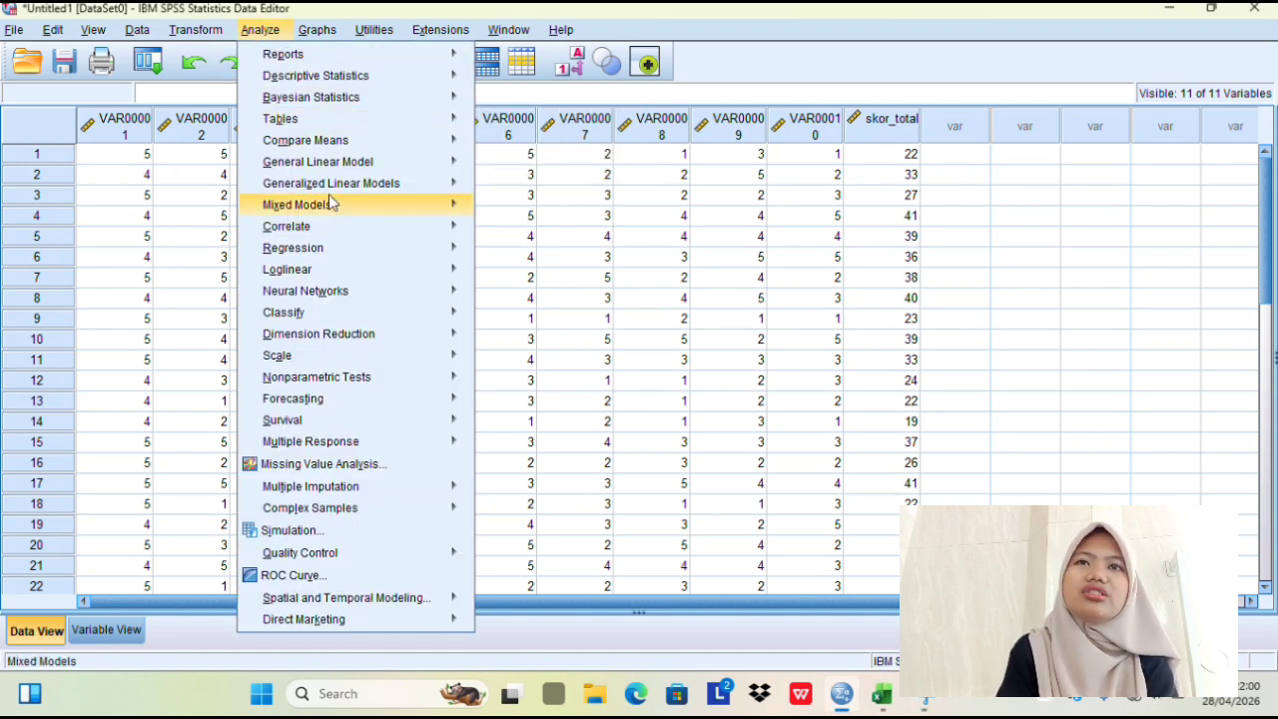
{"action": "mouse_move", "coordinate": [332, 250]}
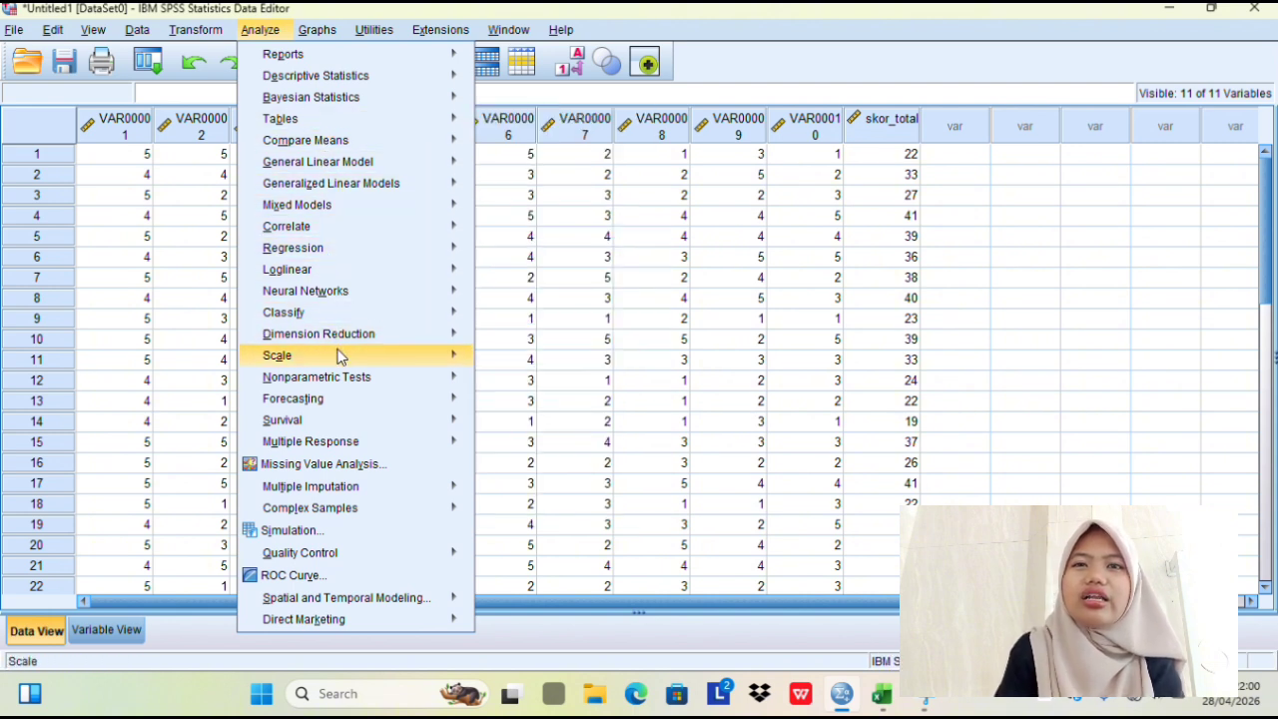
{"action": "mouse_move", "coordinate": [371, 355]}
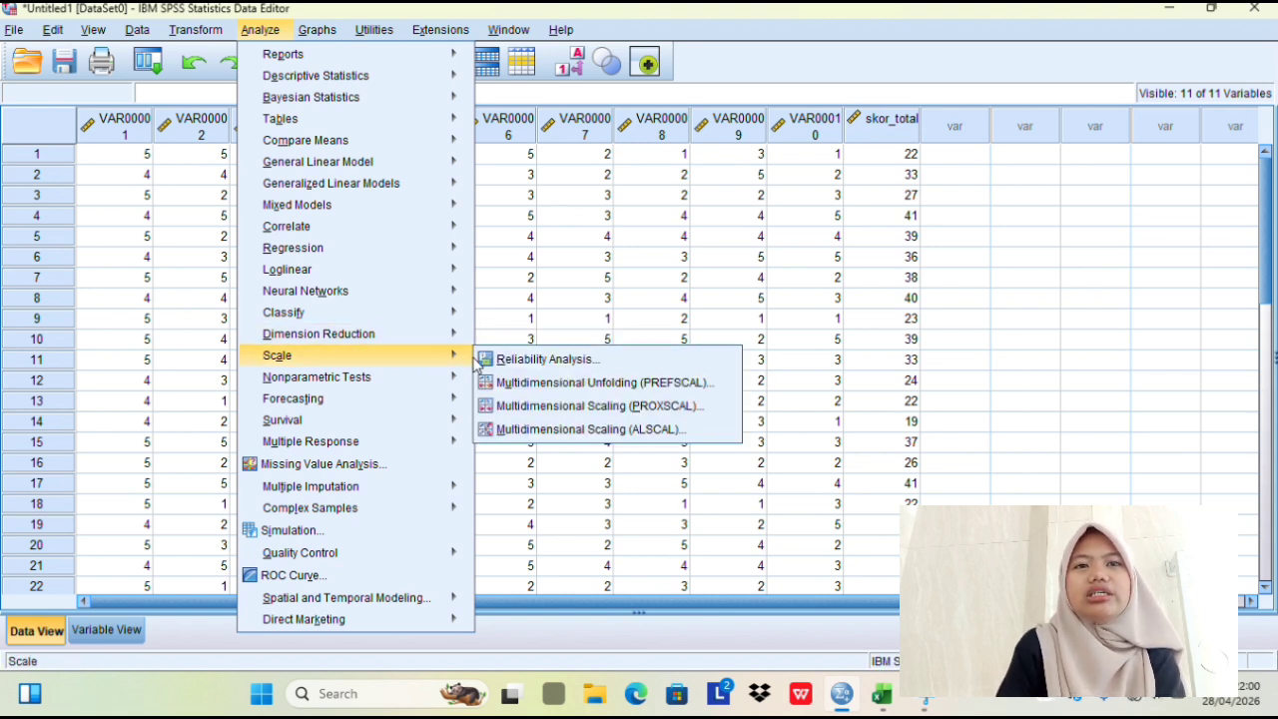
{"action": "left_click", "coordinate": [492, 361]}
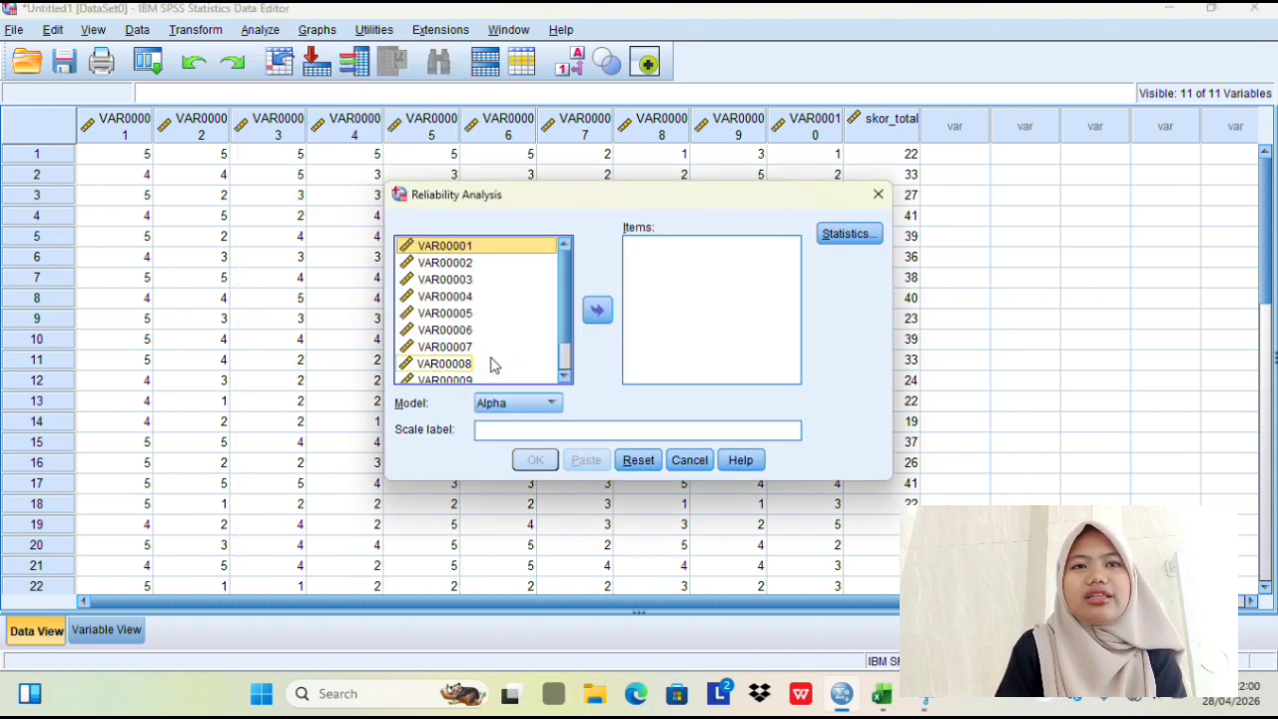
{"action": "left_click", "coordinate": [498, 241]}
{"action": "key", "text": "shift+Down"}
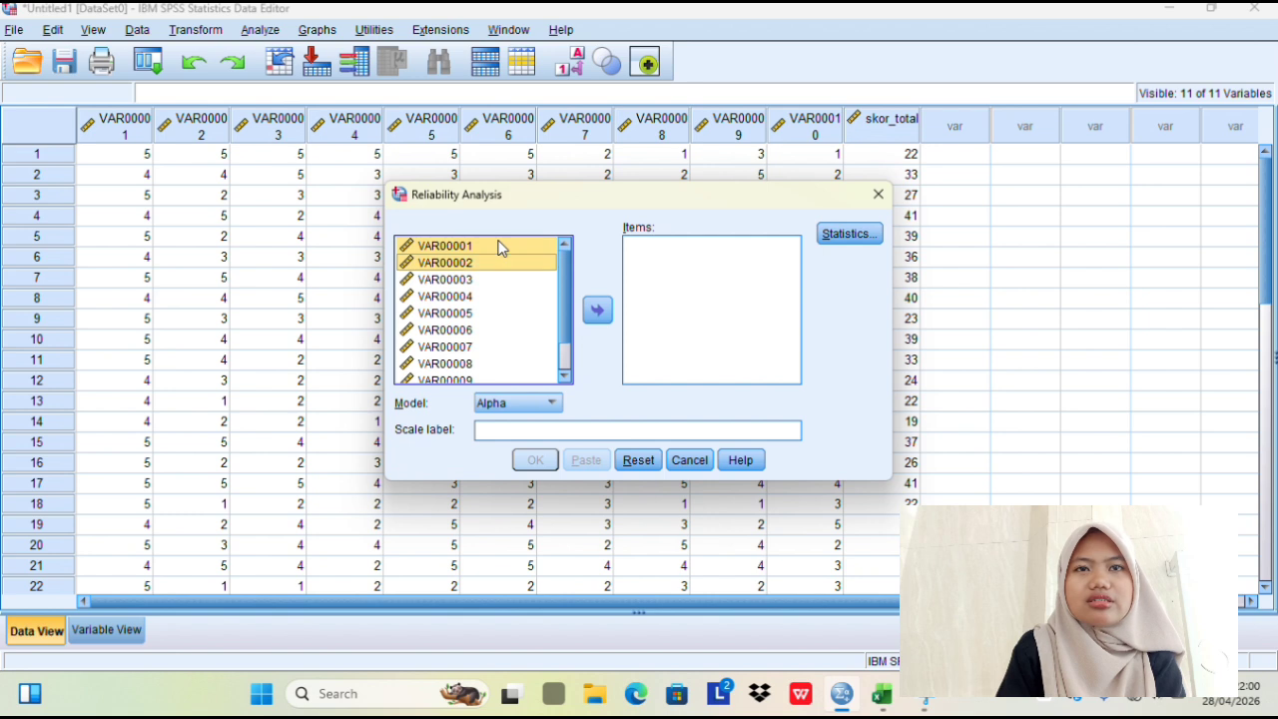
{"action": "key", "text": "shift+Down"}
{"action": "key", "text": "shift+Down"}
{"action": "key", "text": "shift+Down"}
{"action": "key", "text": "shift+Down"}
{"action": "key", "text": "shift+Down"}
{"action": "key", "text": "shift+Down"}
{"action": "key", "text": "shift+Down"}
{"action": "key", "text": "shift+Down"}
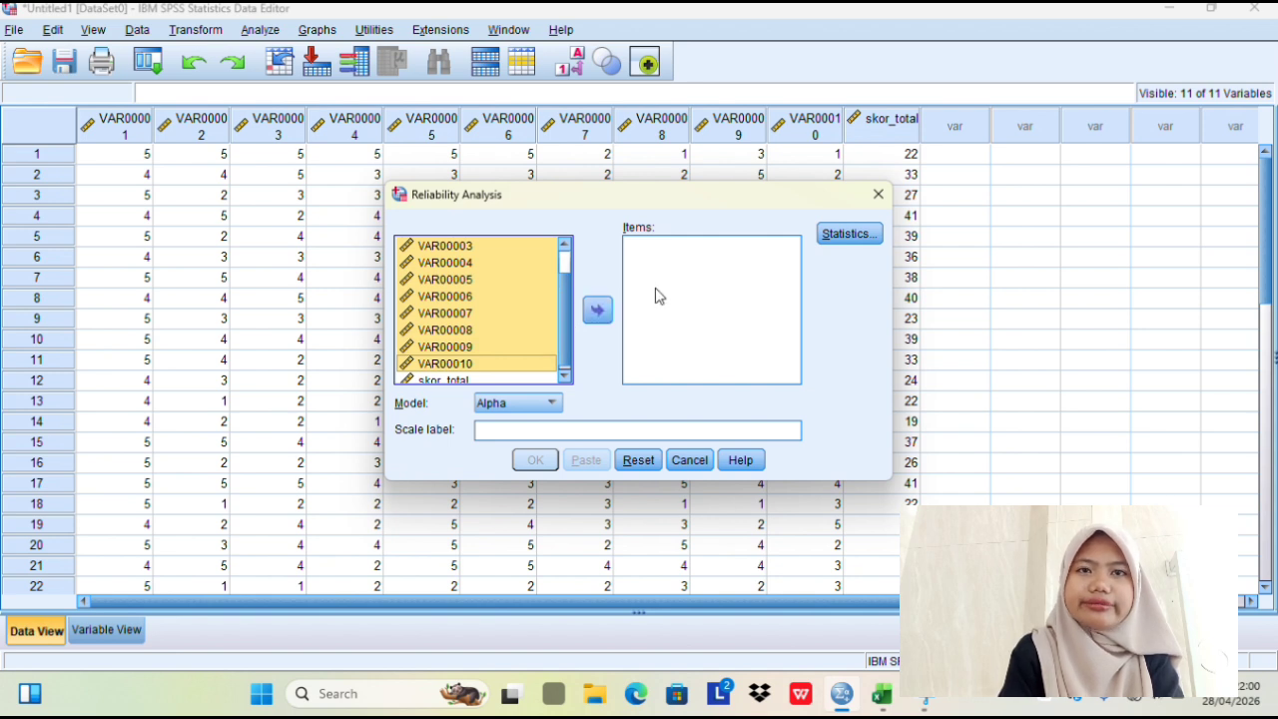
{"action": "left_click", "coordinate": [598, 310]}
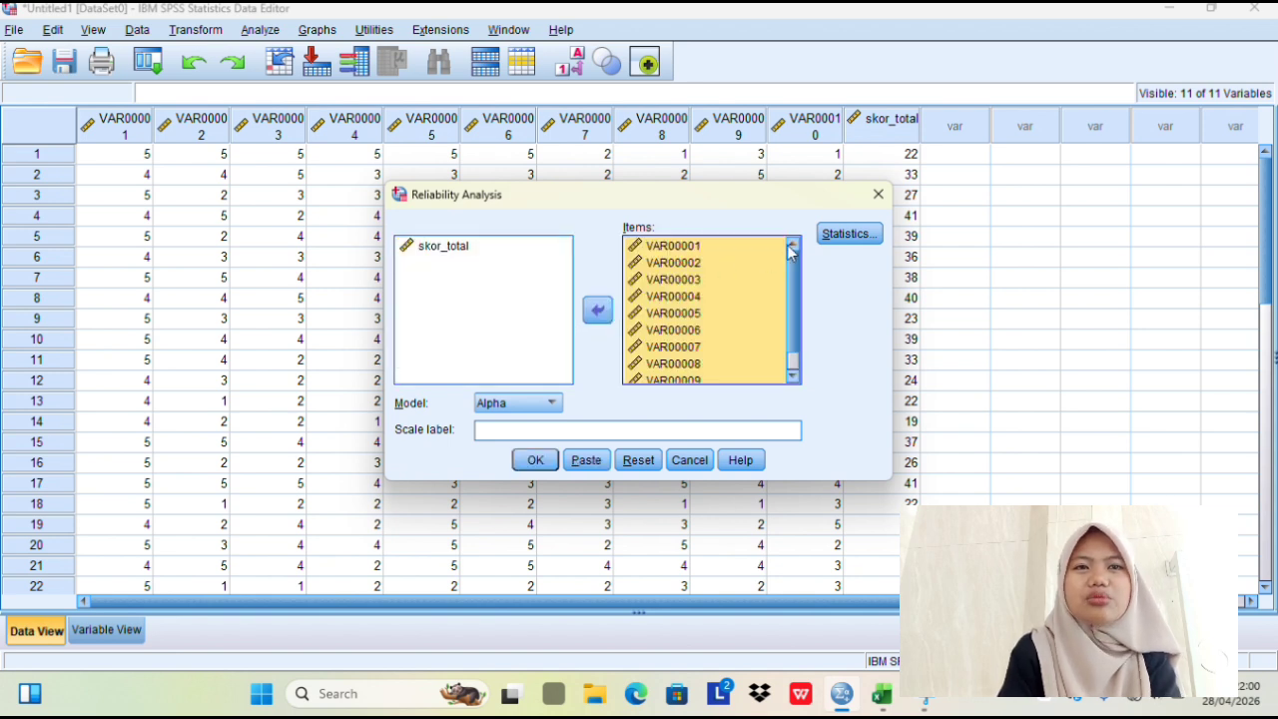
Step: Include the "Scale if item deleted" descriptives and run the reliability analysis with the Alpha model
{"action": "left_click", "coordinate": [839, 234]}
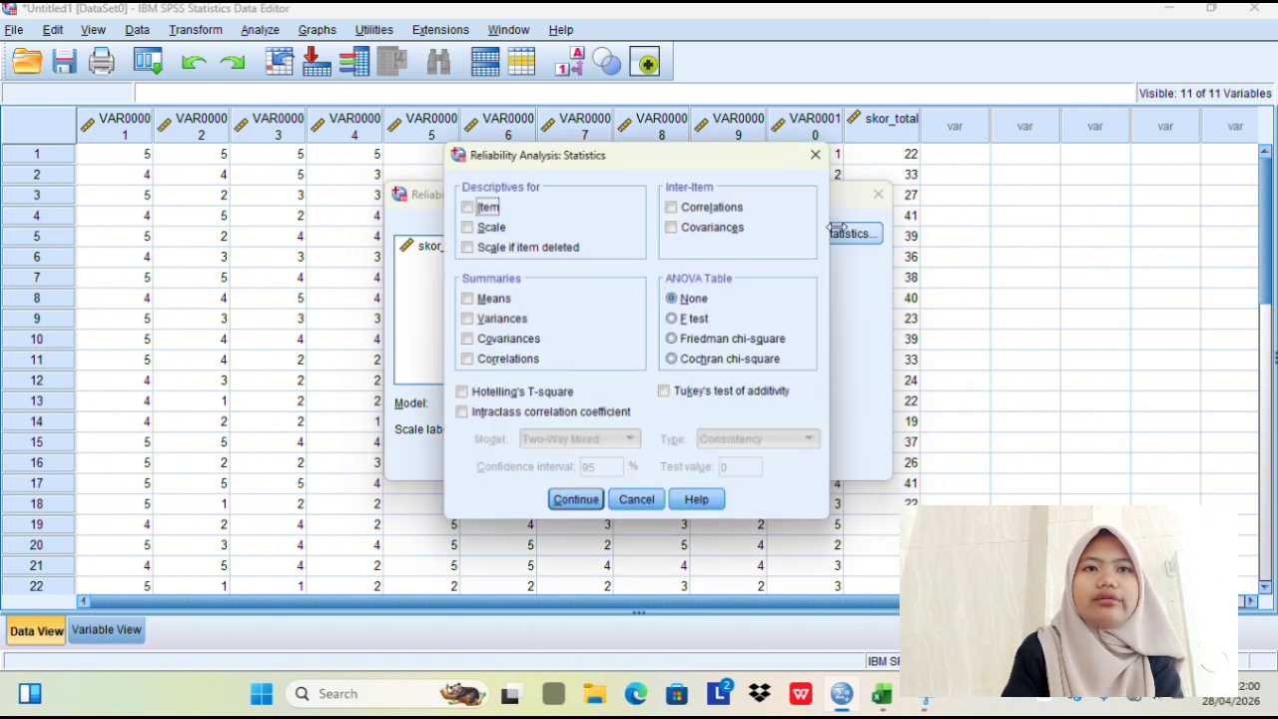
{"action": "left_click", "coordinate": [465, 246]}
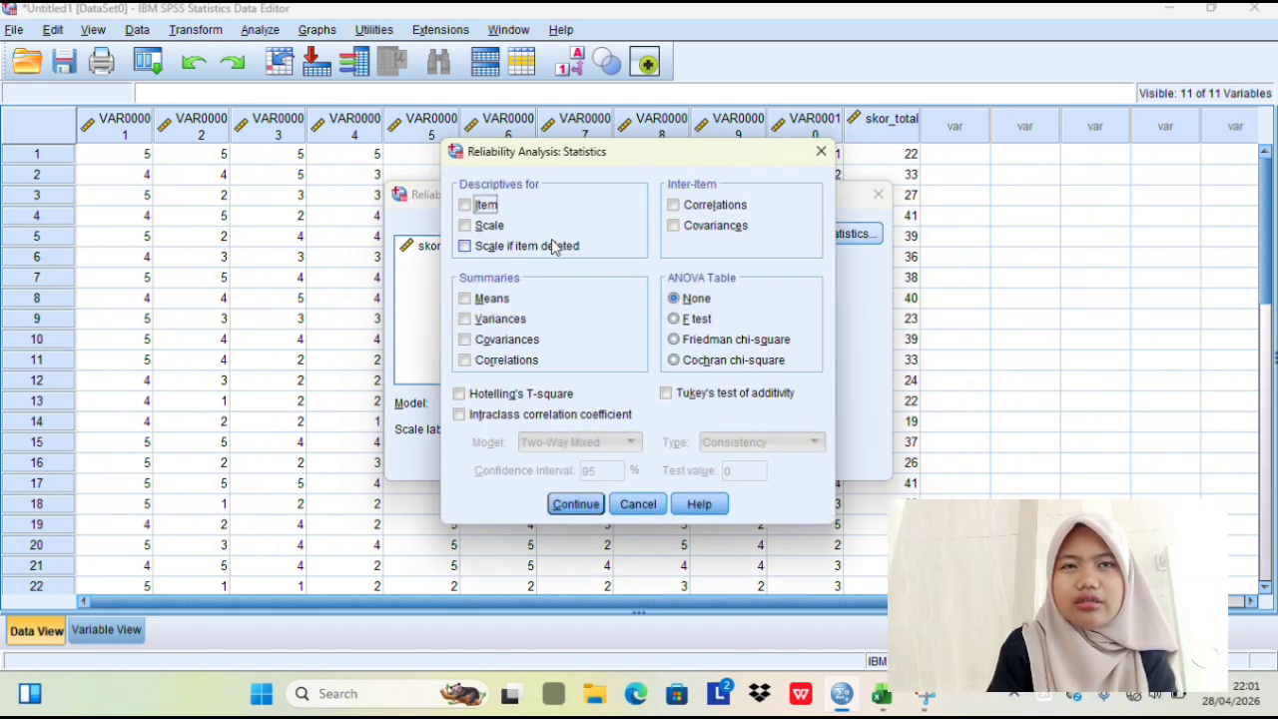
{"action": "left_click", "coordinate": [467, 247]}
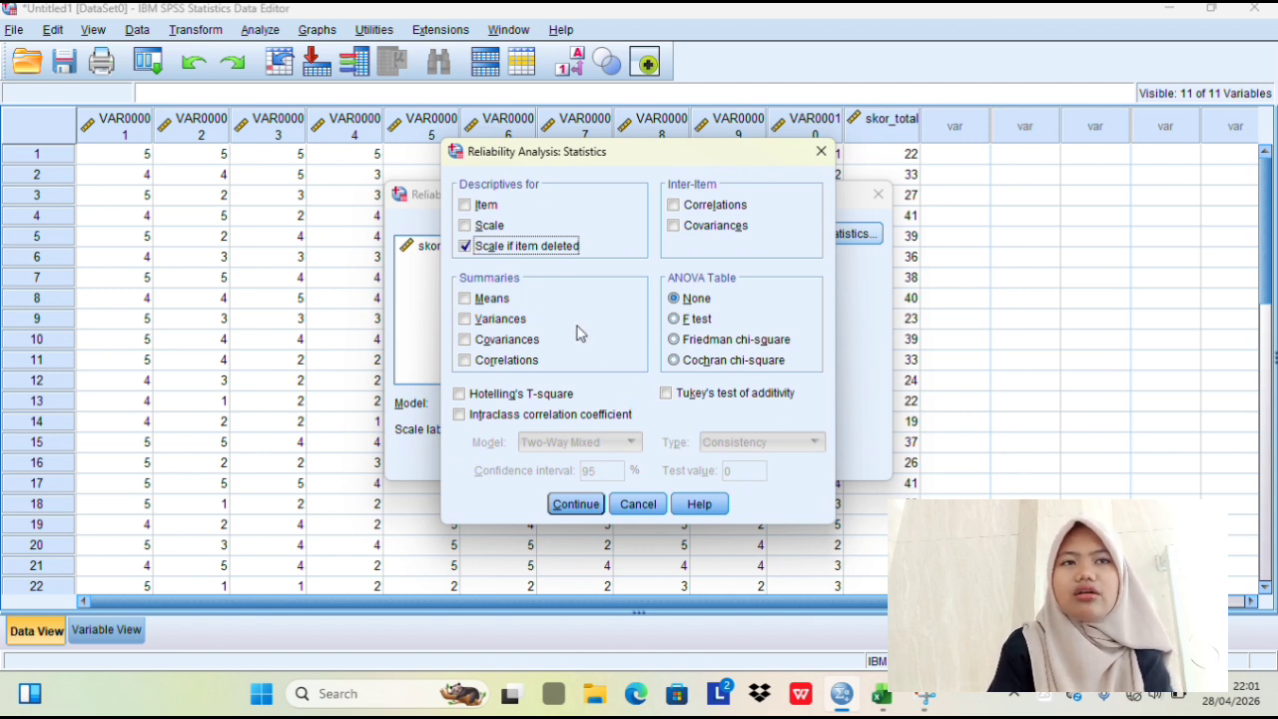
{"action": "left_click", "coordinate": [591, 506]}
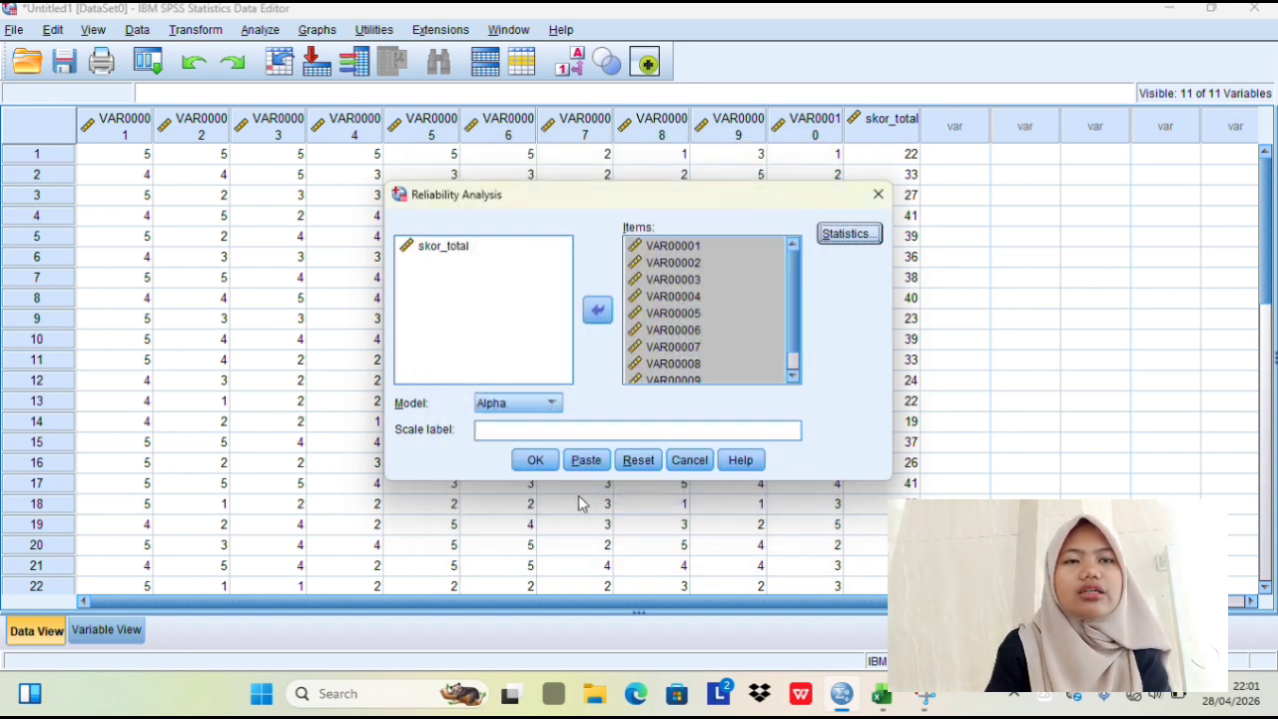
{"action": "left_click", "coordinate": [535, 461]}
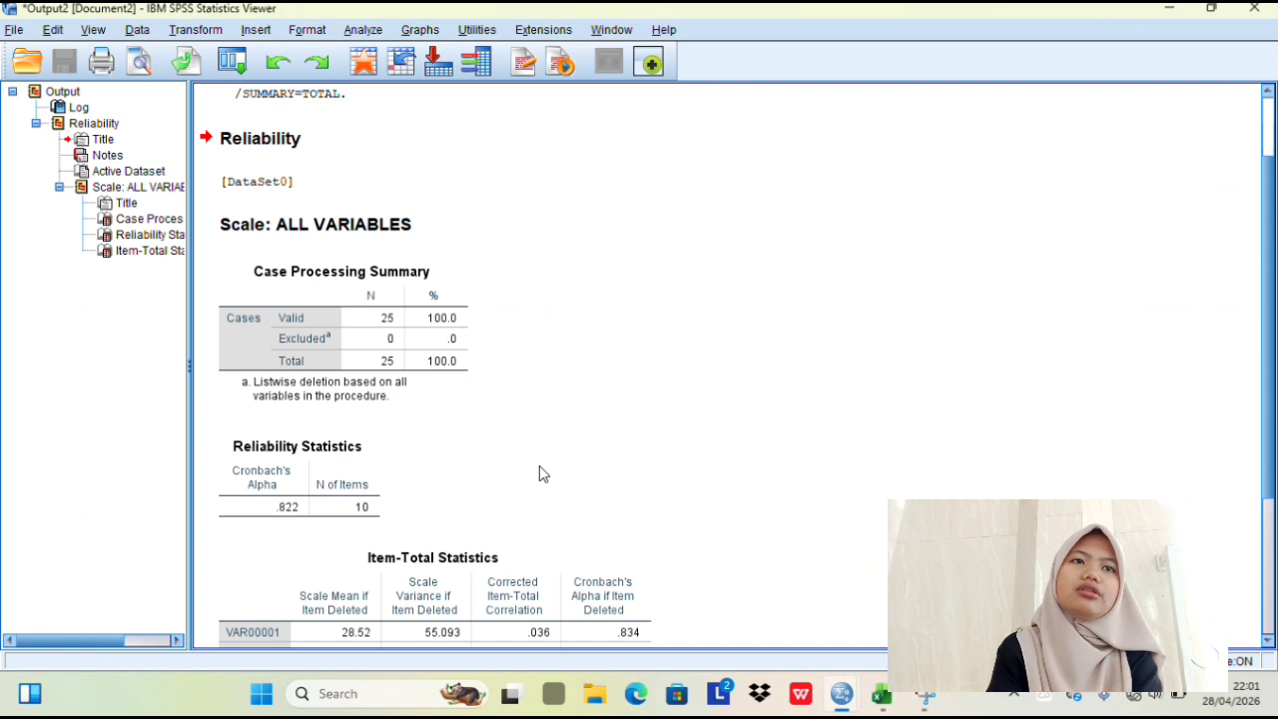
Step: Copy the Reliability Statistics table from the output as an image
{"action": "left_click", "coordinate": [330, 502]}
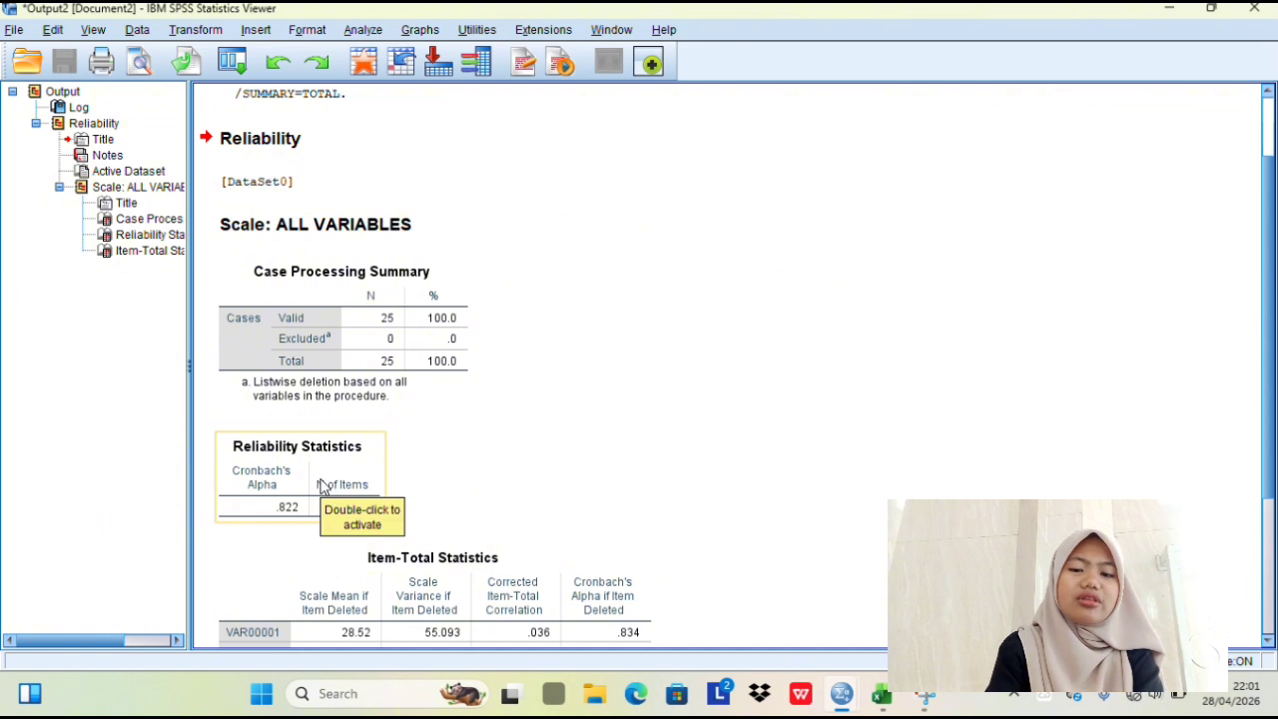
{"action": "right_click", "coordinate": [322, 485]}
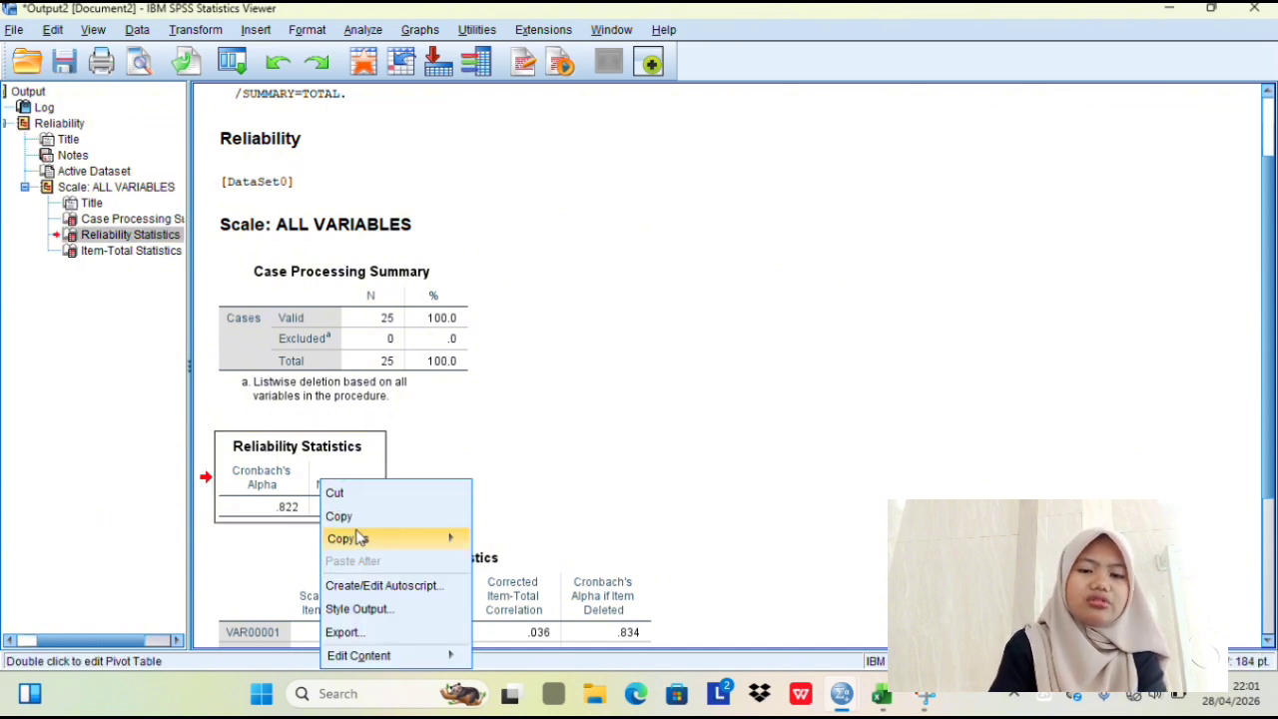
{"action": "mouse_move", "coordinate": [364, 537]}
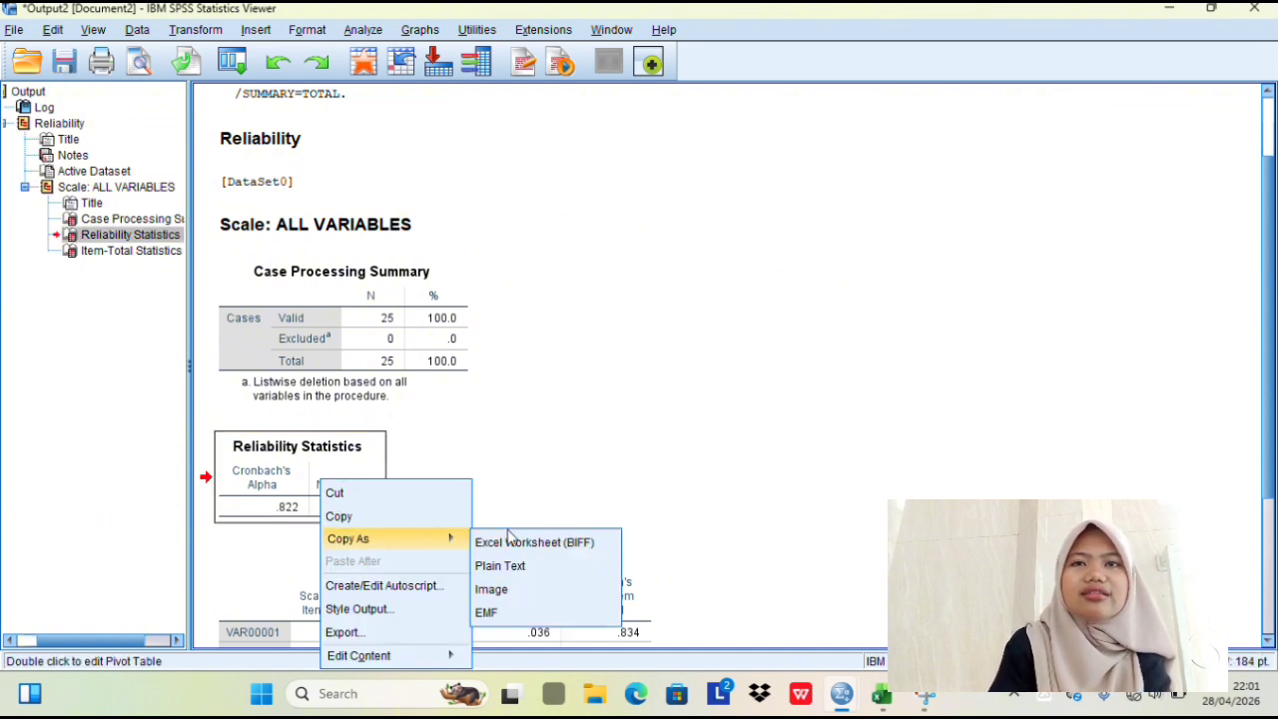
{"action": "left_click", "coordinate": [523, 588]}
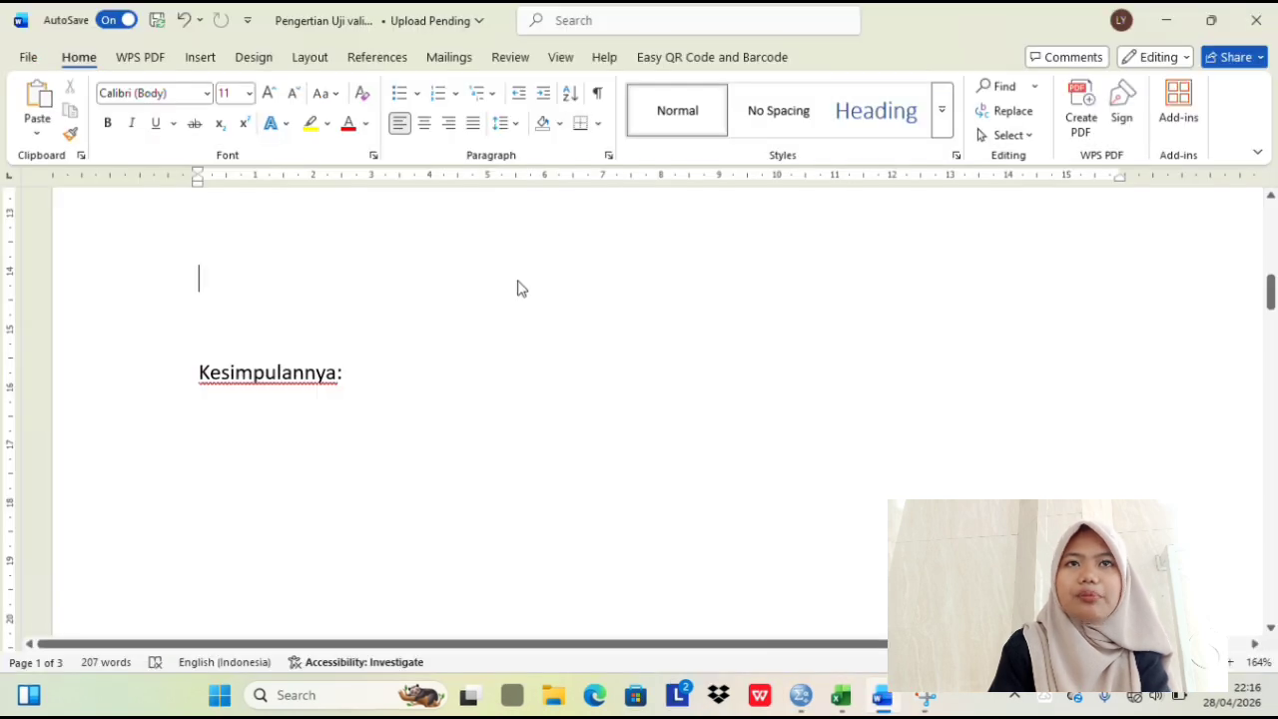
Step: Paste the copied table image above "Kesimpulannya:" in the Word document and centre it
{"action": "key", "text": "ctrl+v"}
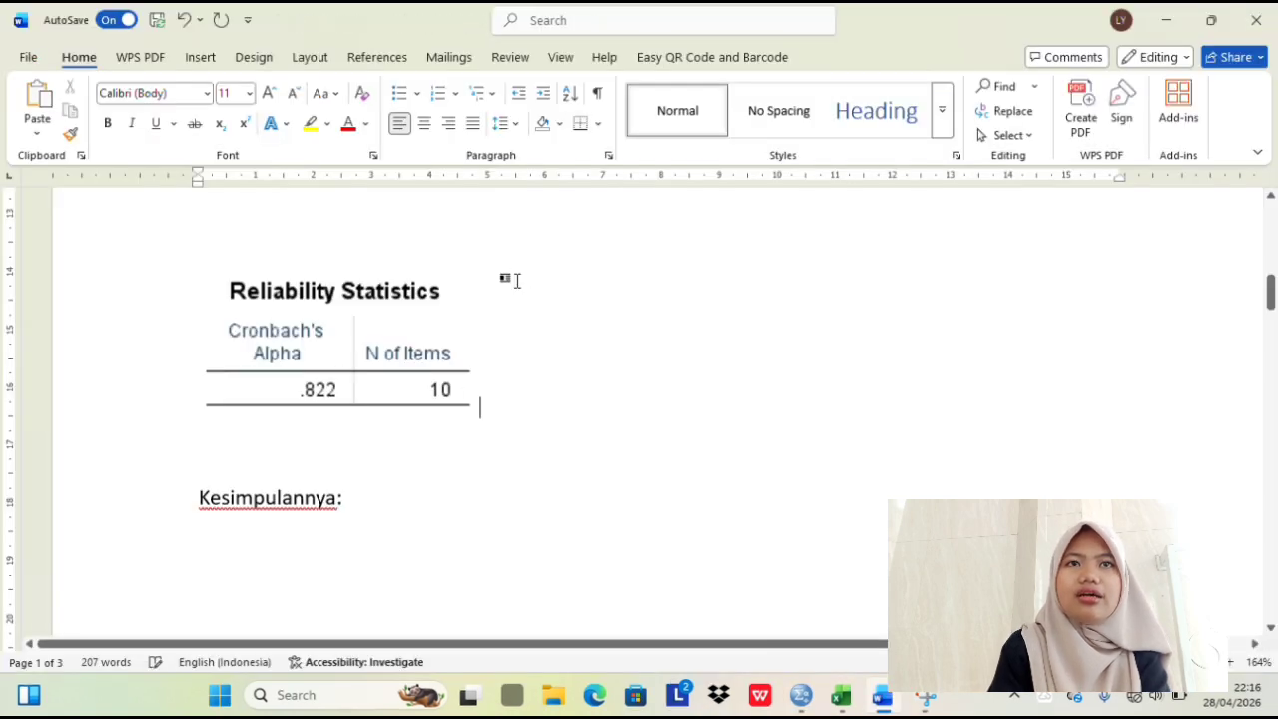
{"action": "left_click", "coordinate": [424, 123]}
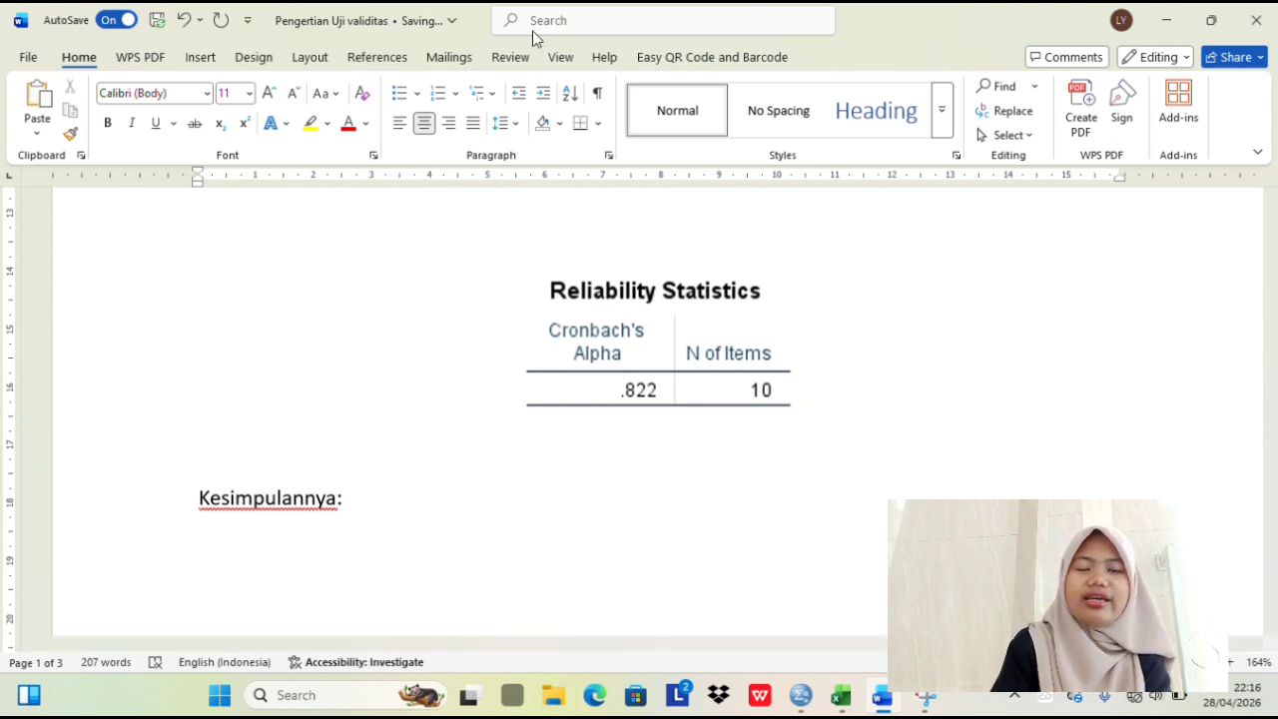
{"action": "left_click", "coordinate": [455, 420]}
Step: Write the conclusion "jadi nilai data tersebut bersifat reabilitas karena nilai Cronbach alpha ≥ 0,60." after "Kesimpulannya:"
{"action": "left_click", "coordinate": [377, 501]}
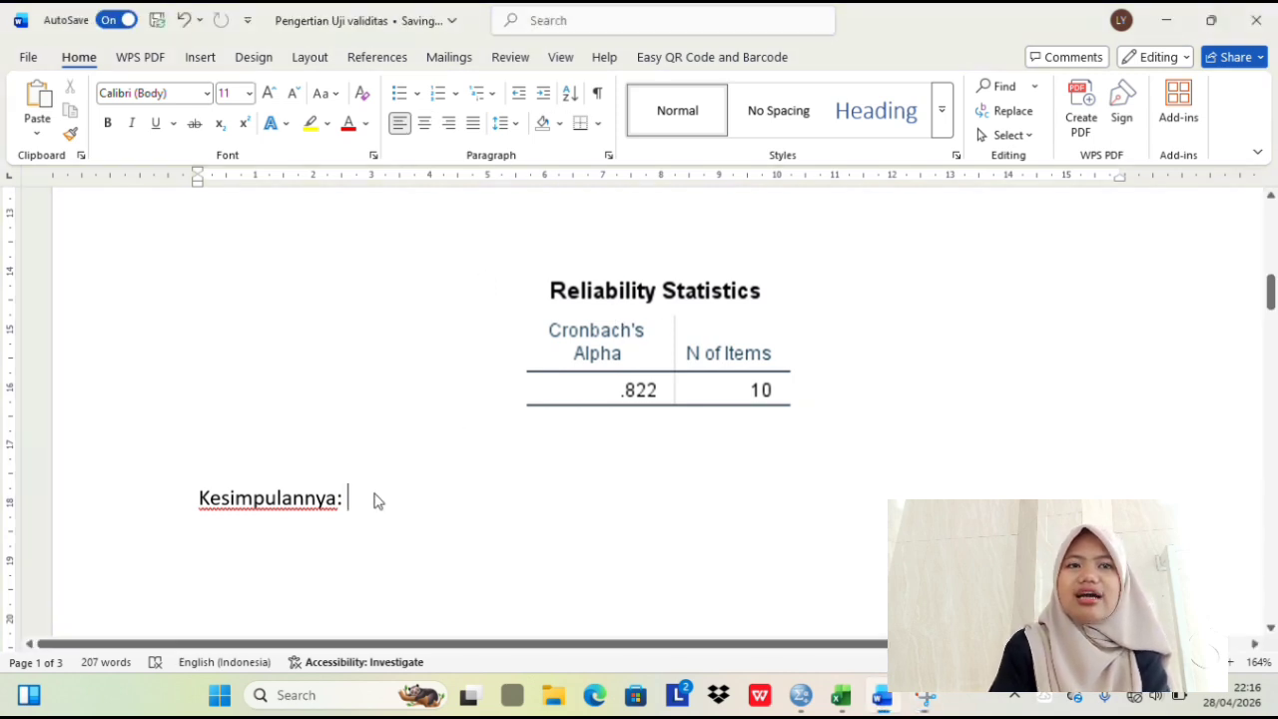
{"action": "type", "text": "ja"}
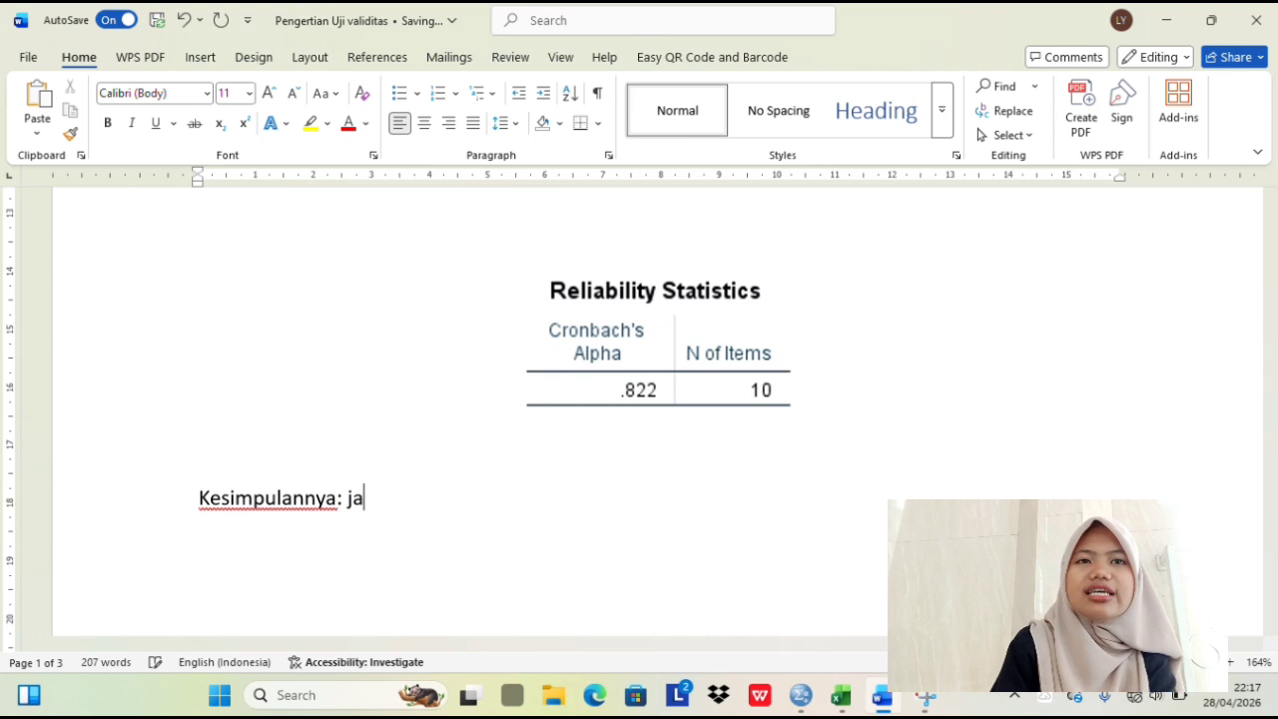
{"action": "type", "text": "di nilai data "}
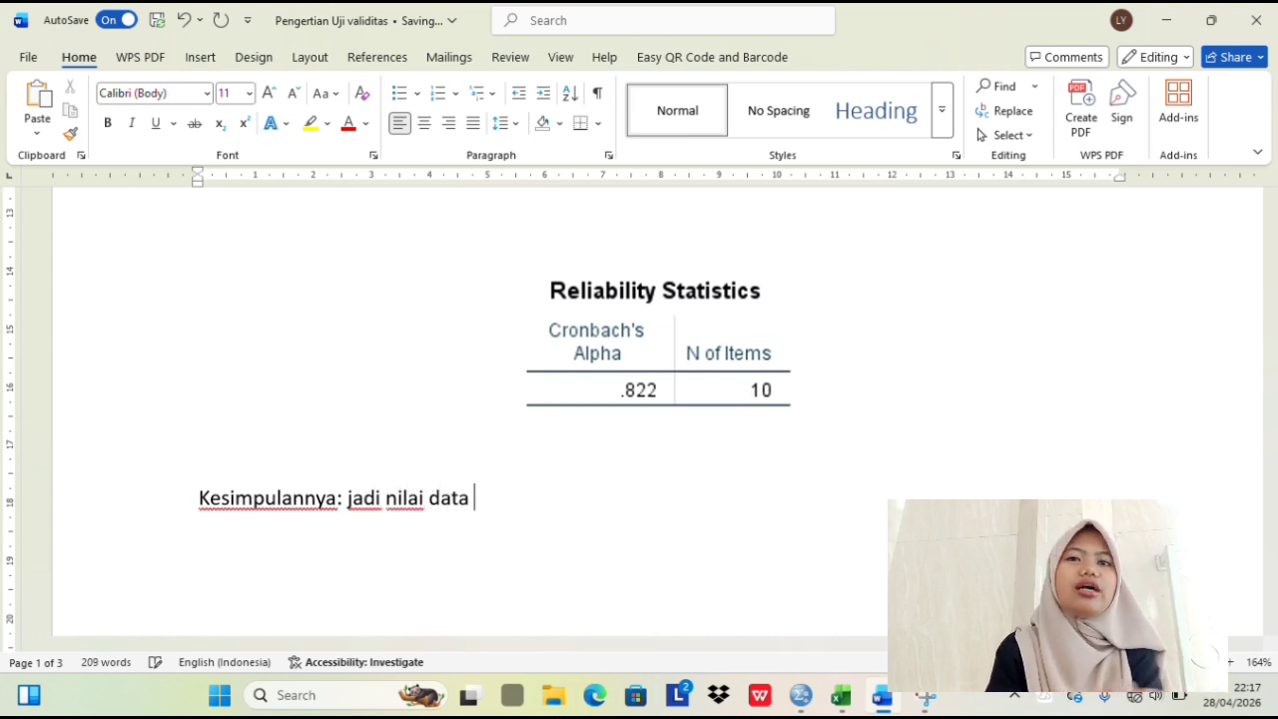
{"action": "type", "text": "tersebu"}
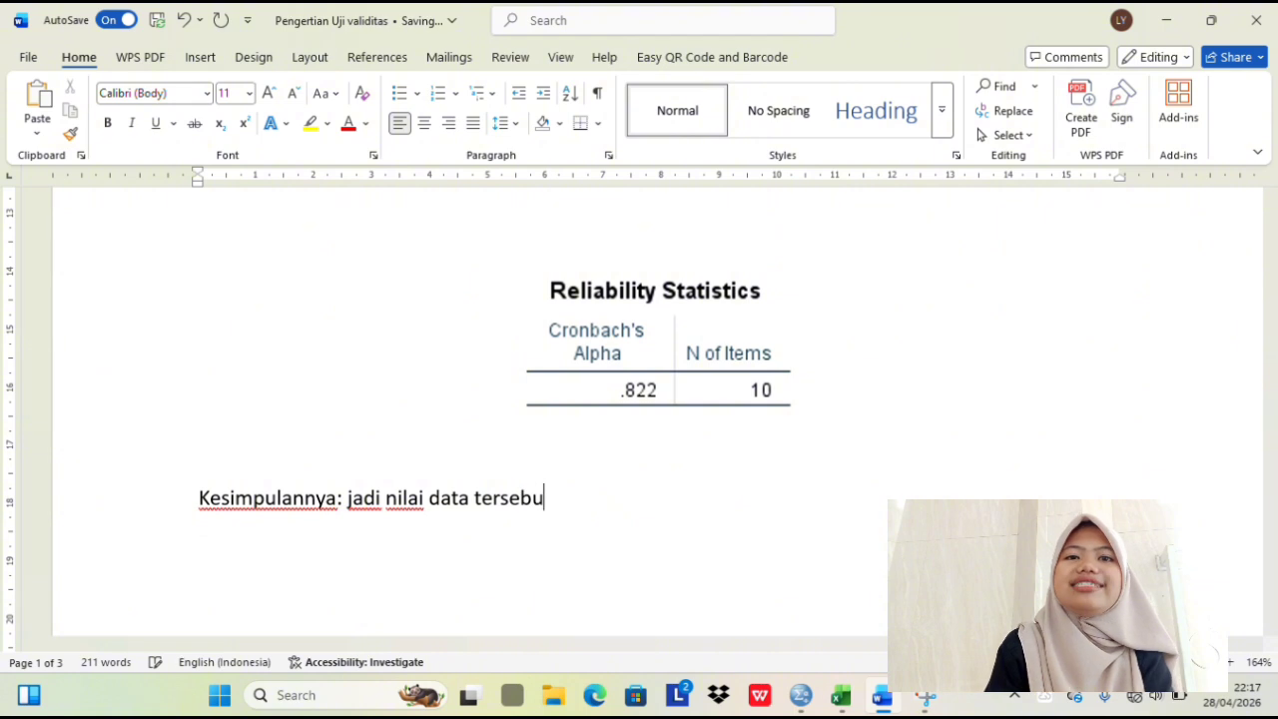
{"action": "type", "text": "t bersifat reab"}
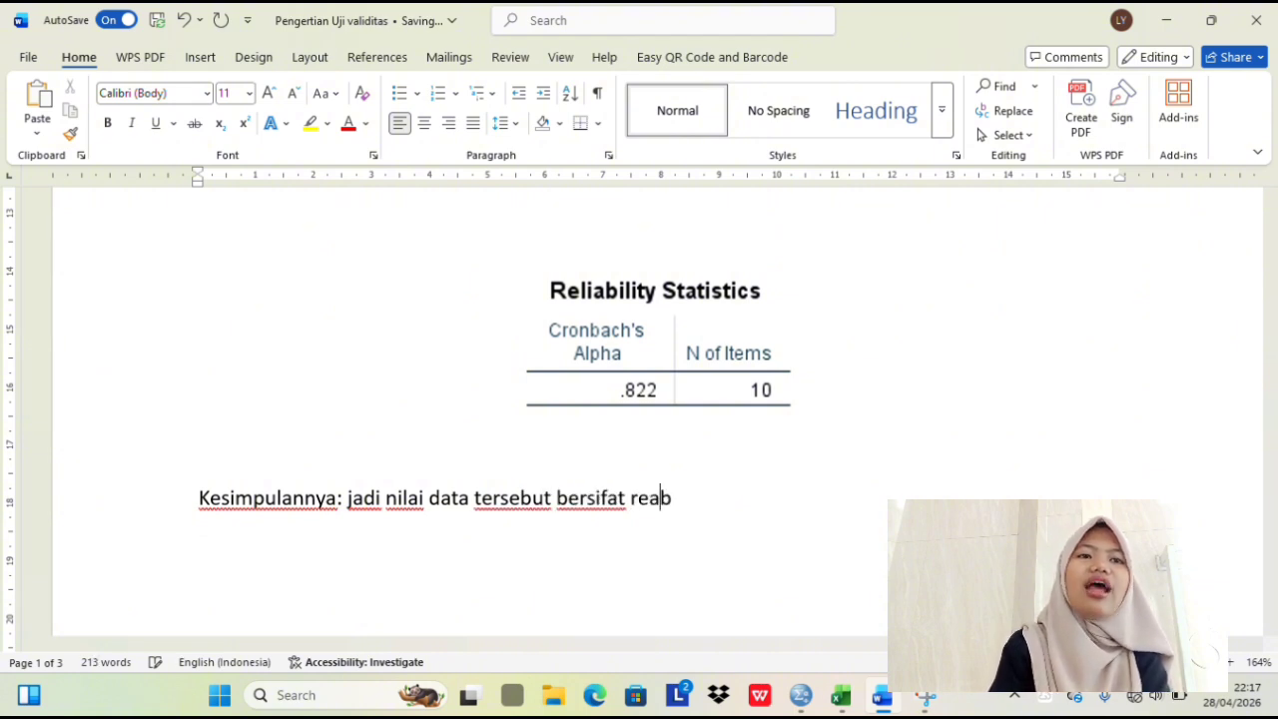
{"action": "type", "text": "ilitas karena "}
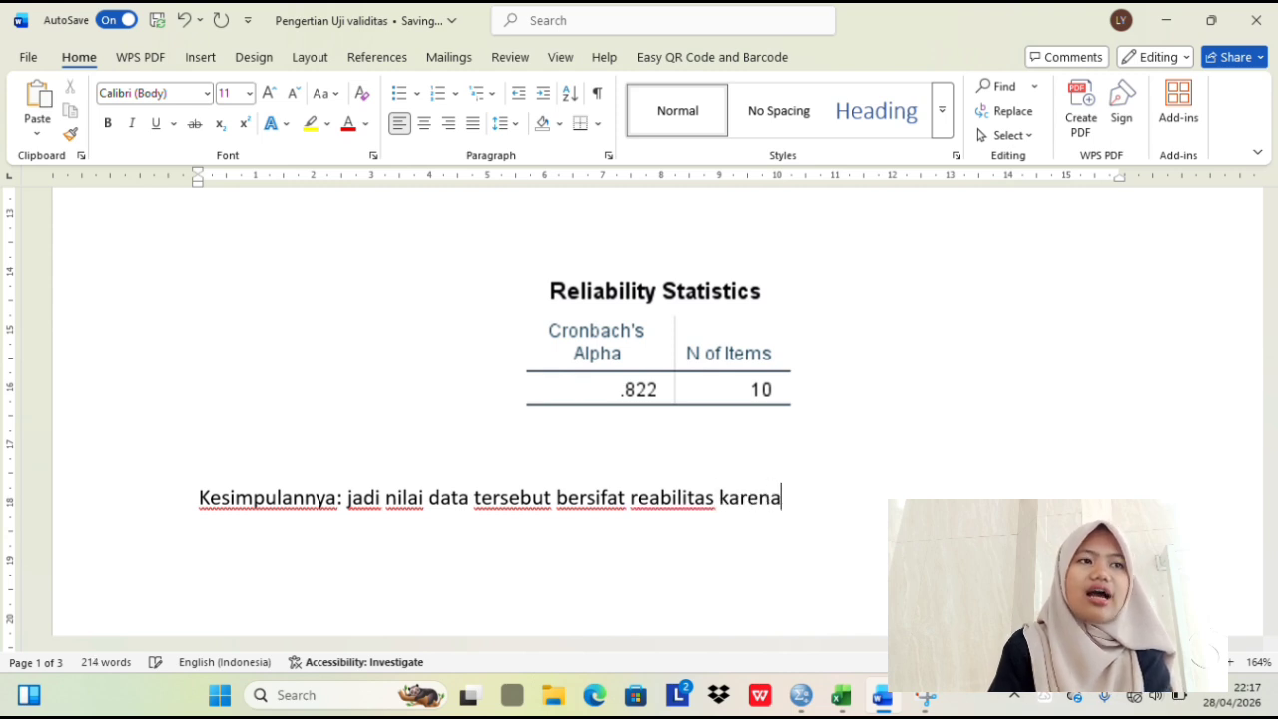
{"action": "type", "text": "nilai"}
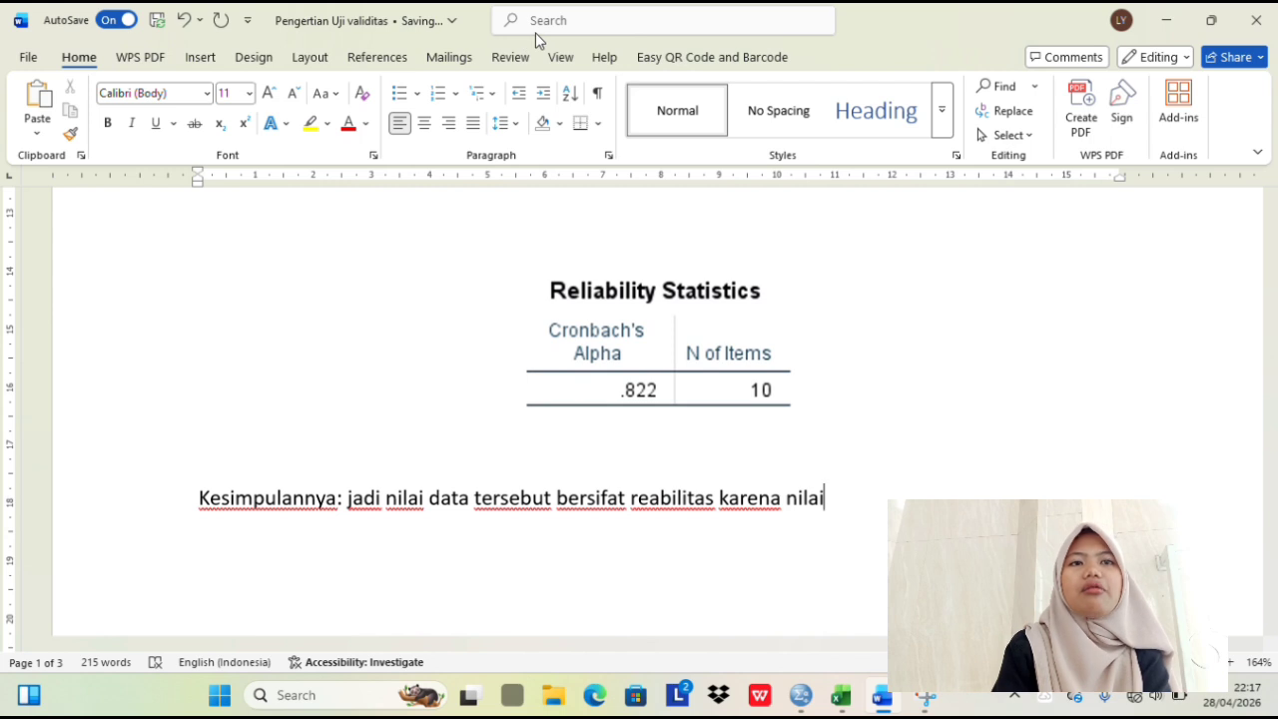
{"action": "scroll", "coordinate": [562, 60], "scroll_direction": "down", "scroll_amount": 1}
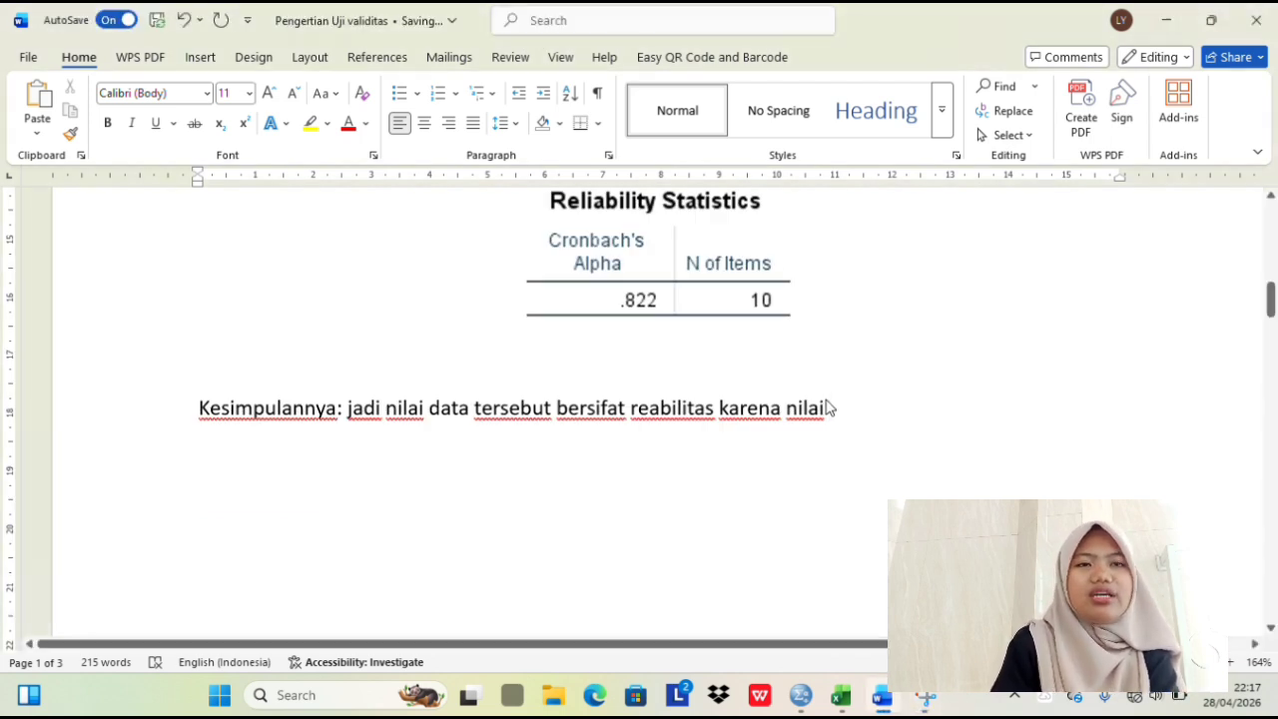
{"action": "type", "text": "Cronbach alpha ≥ 0,60"}
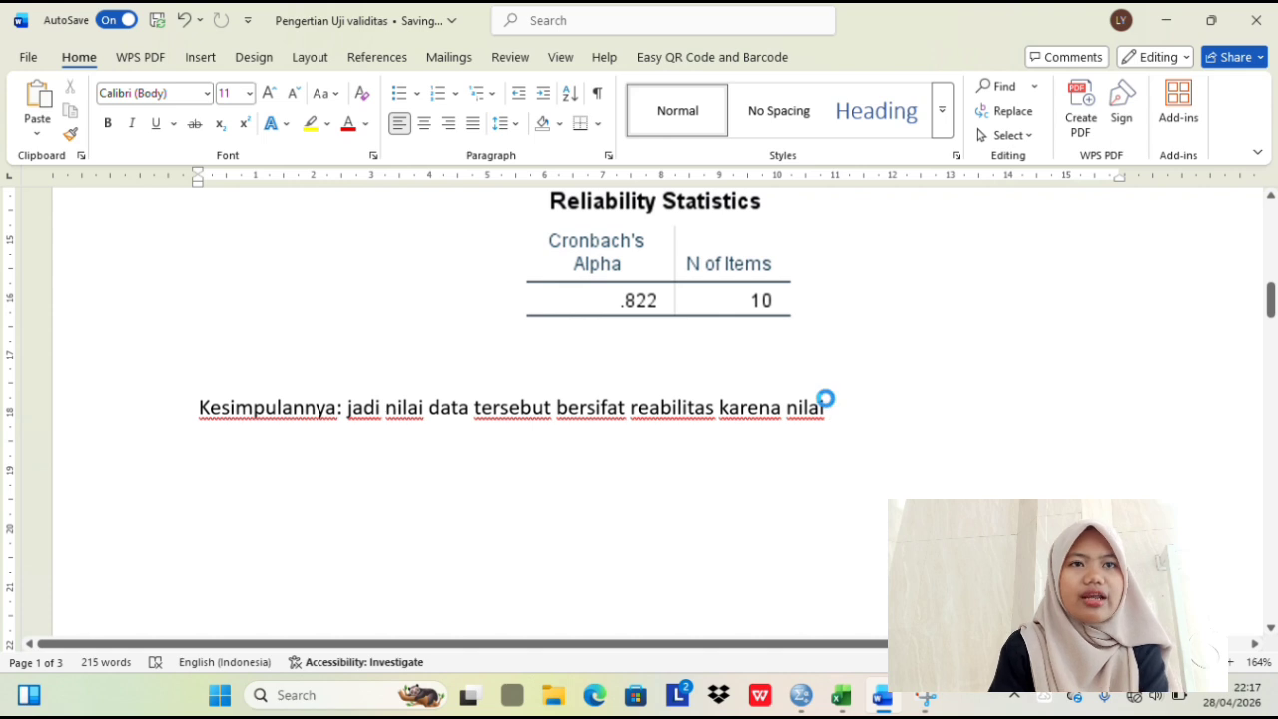
{"action": "left_click", "coordinate": [1065, 411]}
{"action": "type", "text": "."}
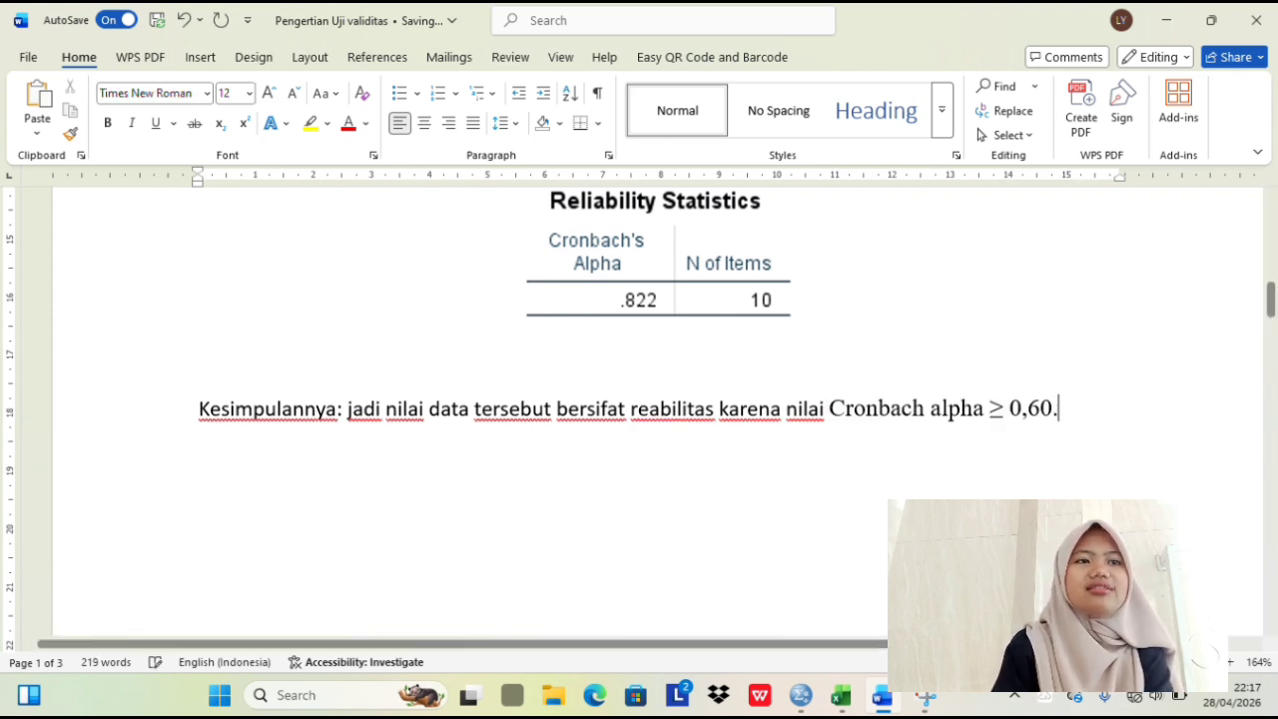